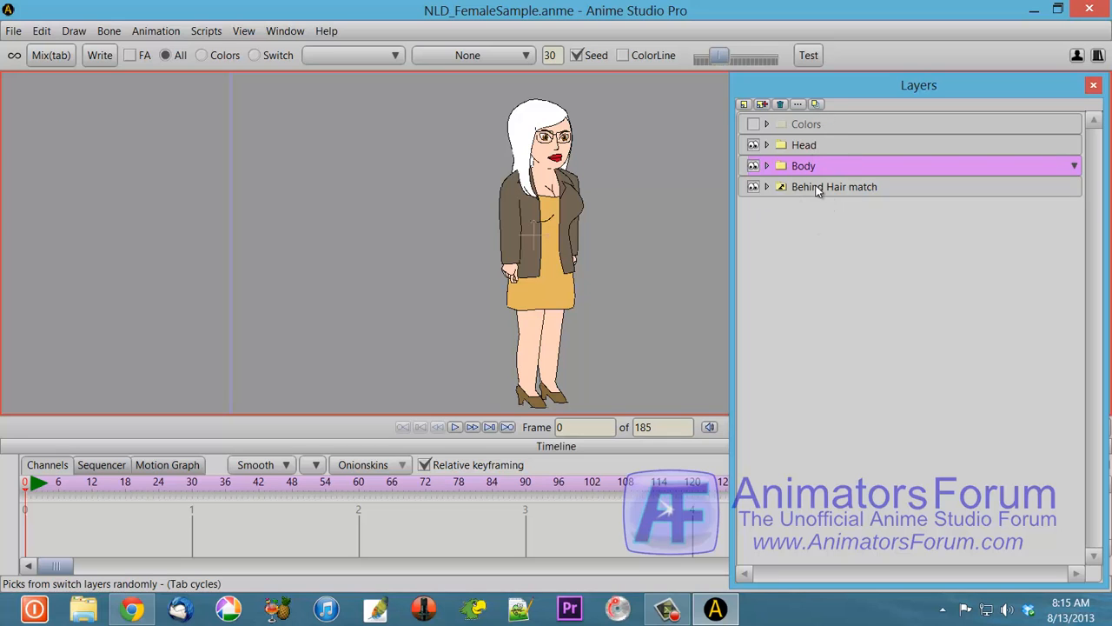
# Make the Colors group visible, expand it, and examine its colour swatches for Etc, Dress, Shirt, Pants and Suit.
pyautogui.click(755, 126)
pyautogui.click(766, 124)
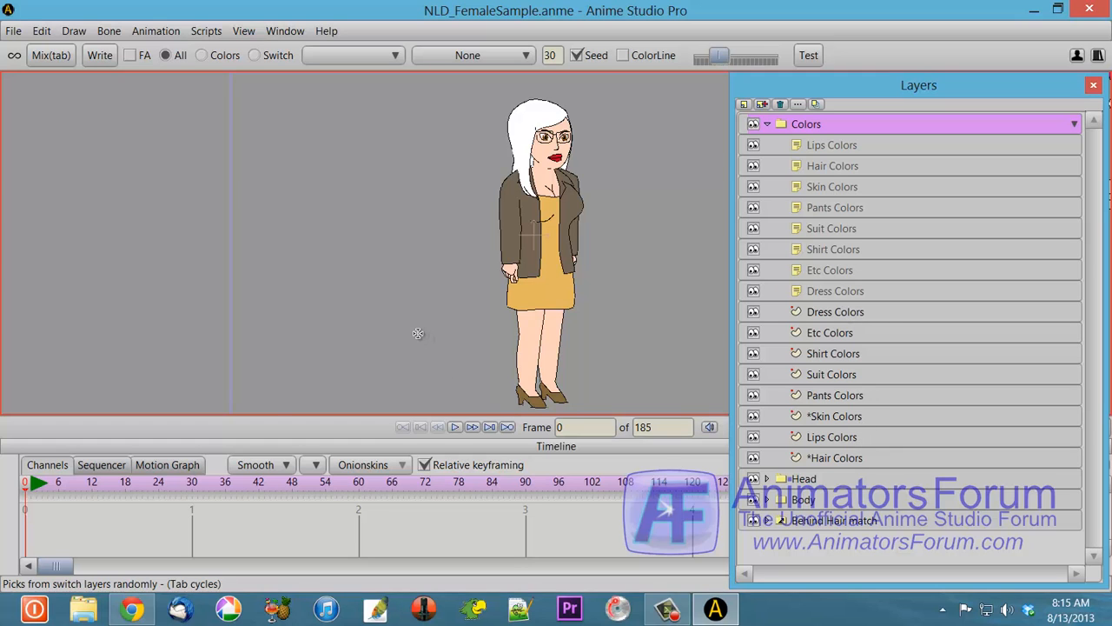
pyautogui.scroll(-3, 418, 332)
pyautogui.scroll(-2, 410, 323)
pyautogui.moveTo(479, 318); pyautogui.dragTo(594, 293)
pyautogui.scroll(3, 576, 310)
pyautogui.scroll(1, 578, 304)
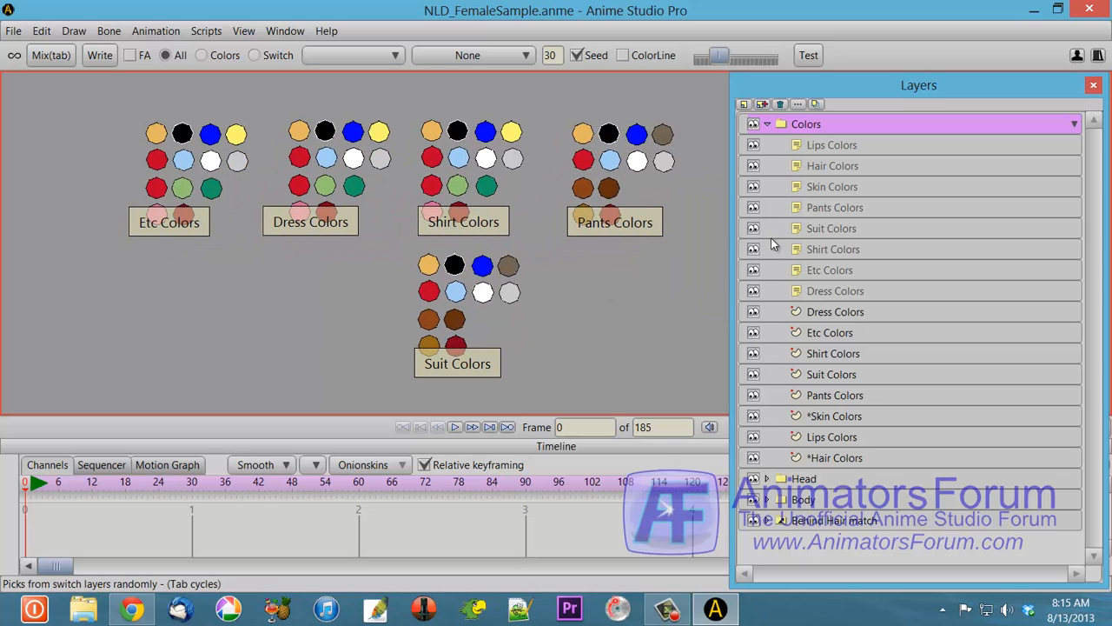
# Hide the Dress Colors, Etc Colors and Shirt Colors vector layers, and make all three visible again.
pyautogui.click(754, 311)
pyautogui.click(754, 332)
pyautogui.click(753, 353)
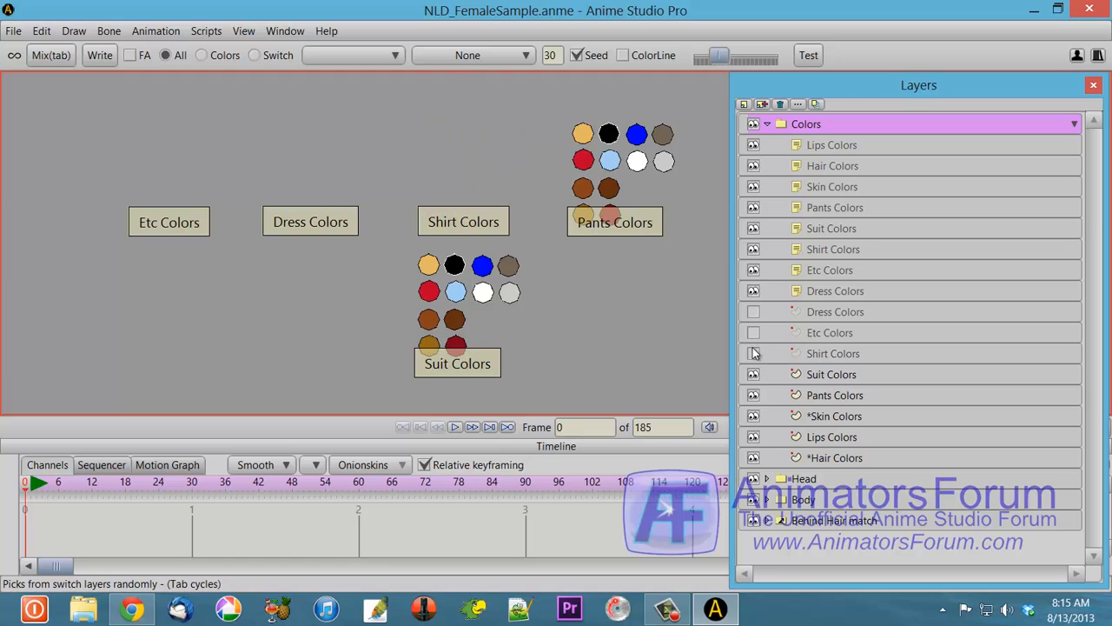
pyautogui.click(754, 352)
pyautogui.click(753, 332)
pyautogui.click(753, 311)
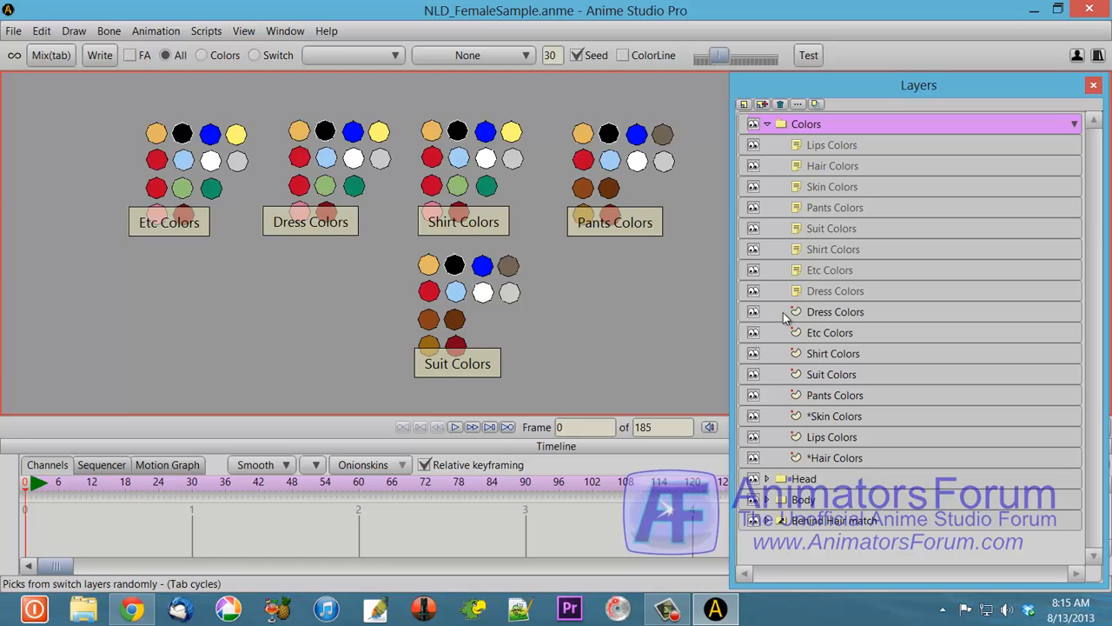
# Select the Dress Colors vector layer and check which colour categories the randomizer tool offers.
pyautogui.click(814, 313)
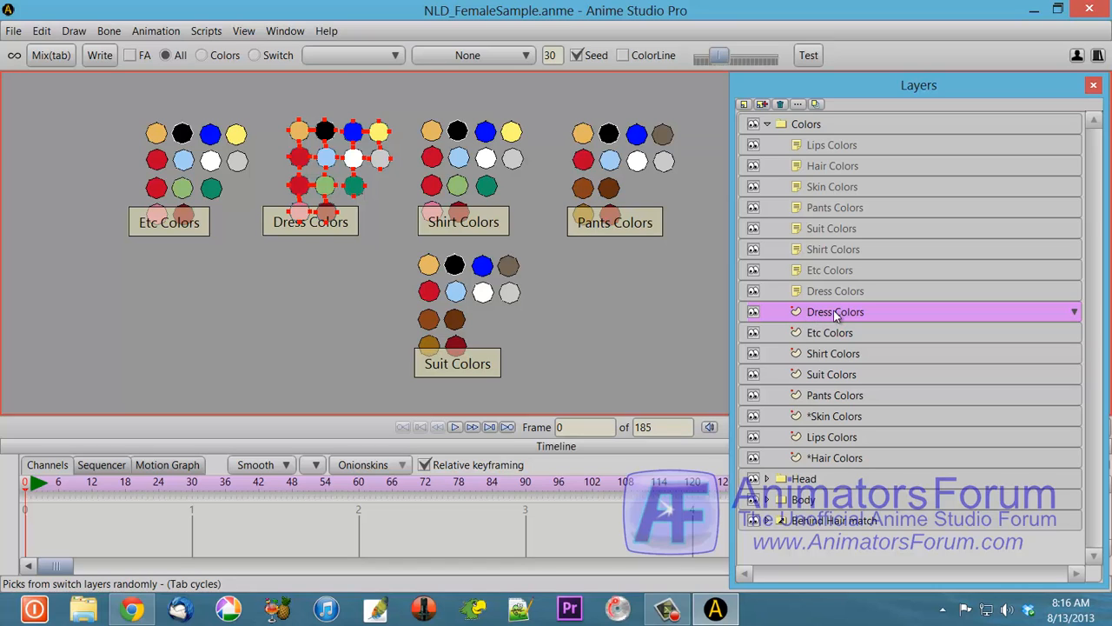
pyautogui.click(396, 56)
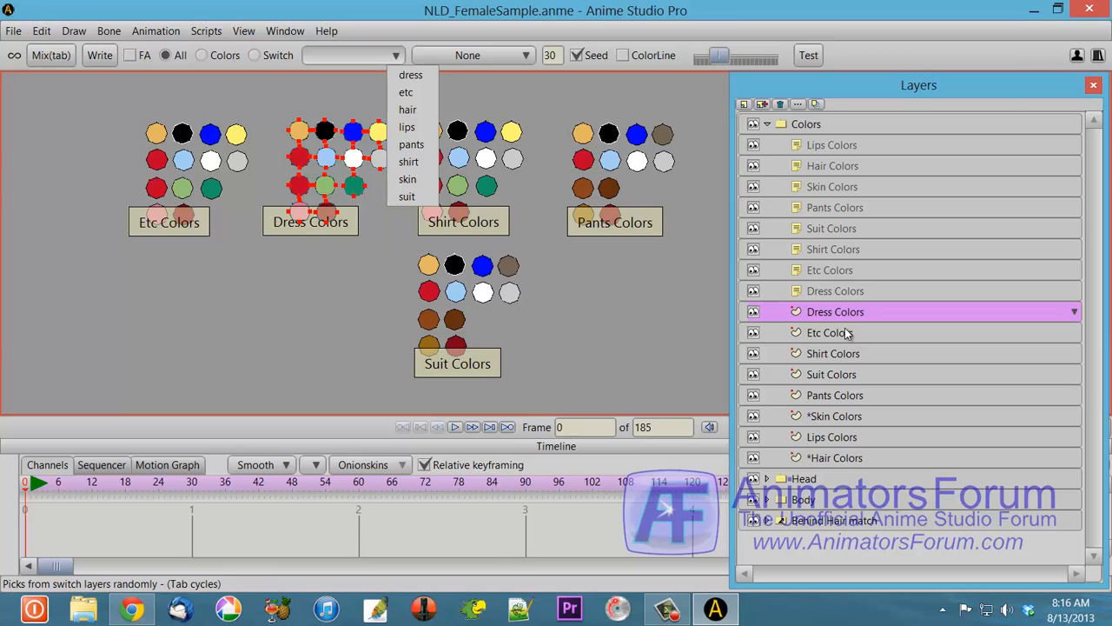
pyautogui.click(585, 296)
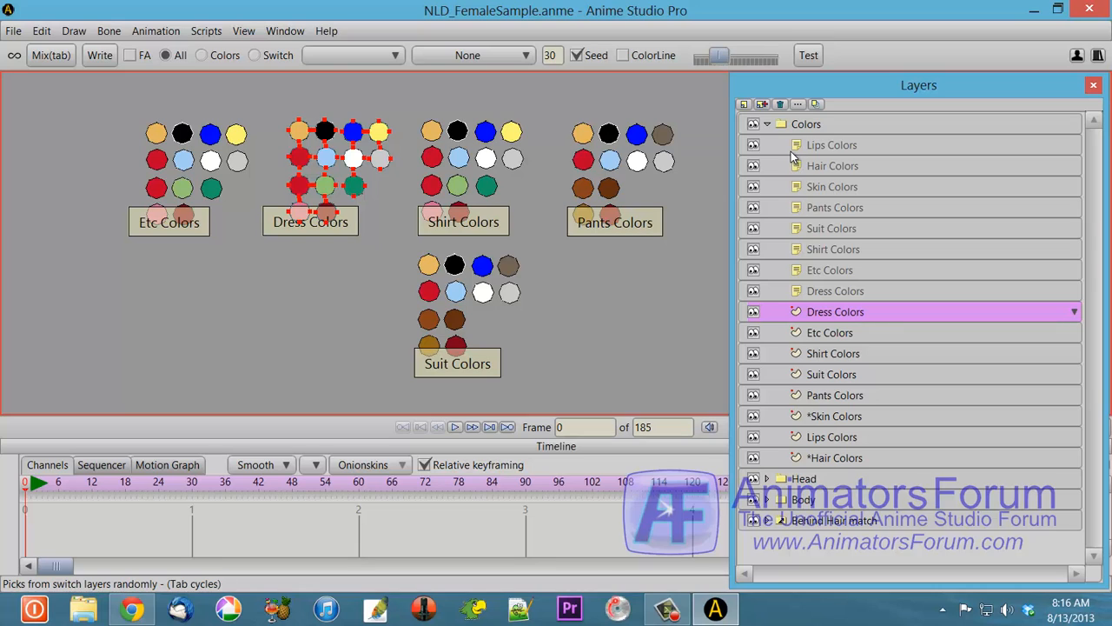
# Add a new vector layer named "test colors" above the Dress Colors vector layer.
pyautogui.click(745, 104)
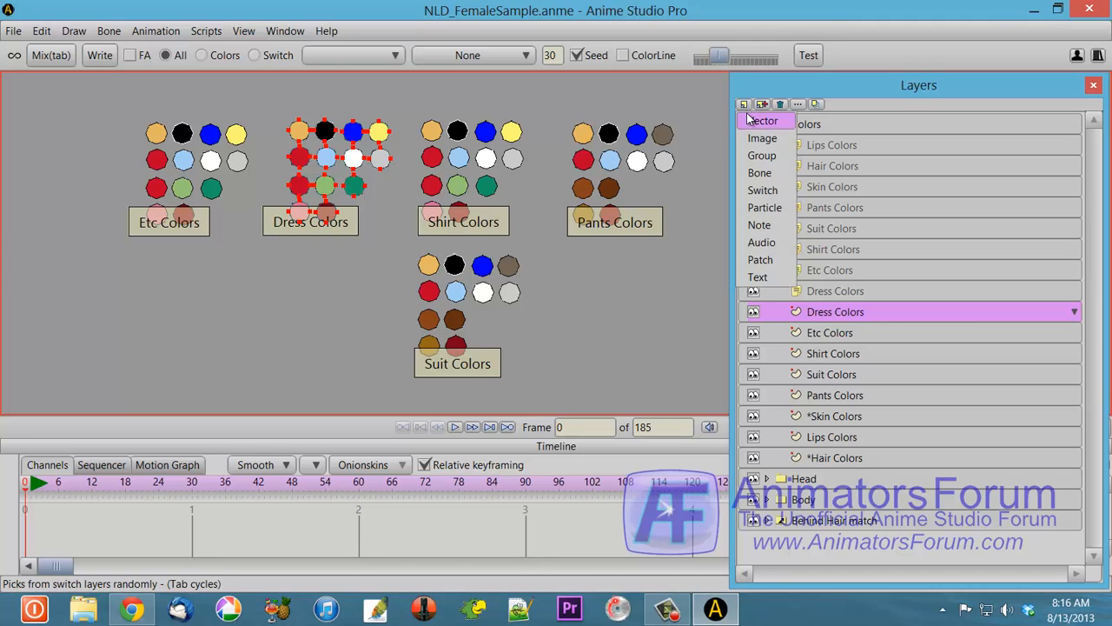
pyautogui.click(749, 120)
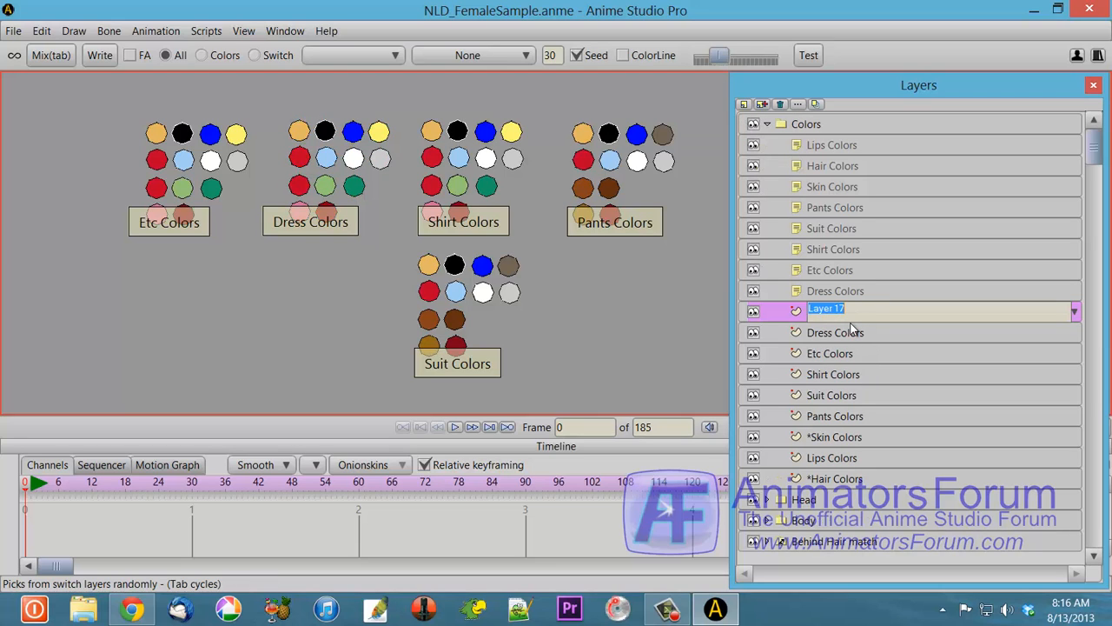
pyautogui.write('test colors')
pyautogui.press('Return')
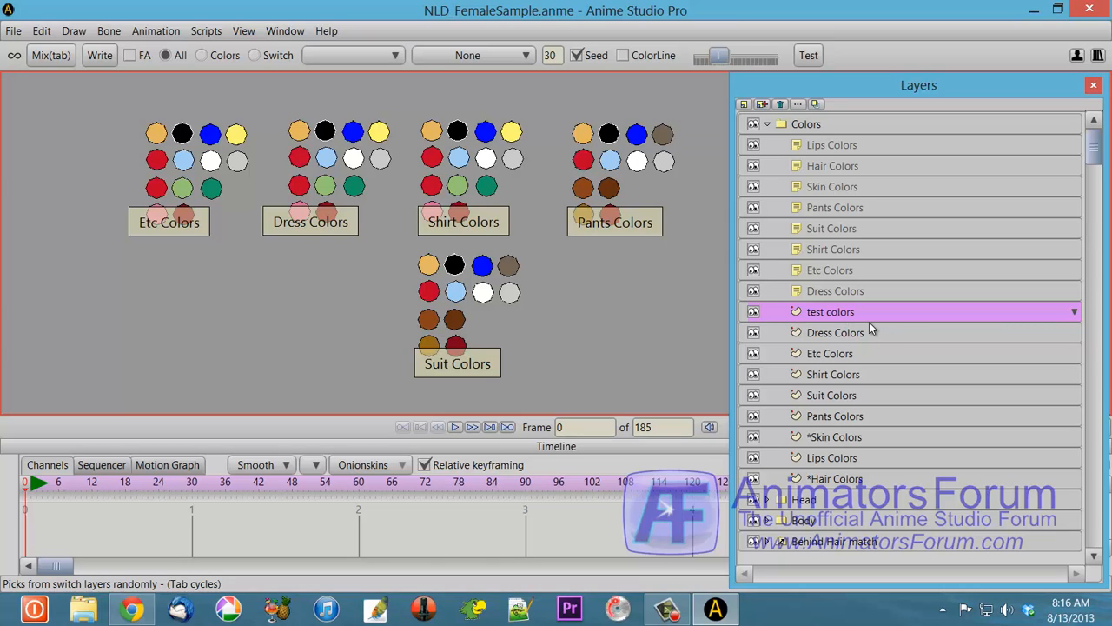
# Check the randomizer's colour categories for the empty test colors layer and review that layer's settings.
pyautogui.click(397, 63)
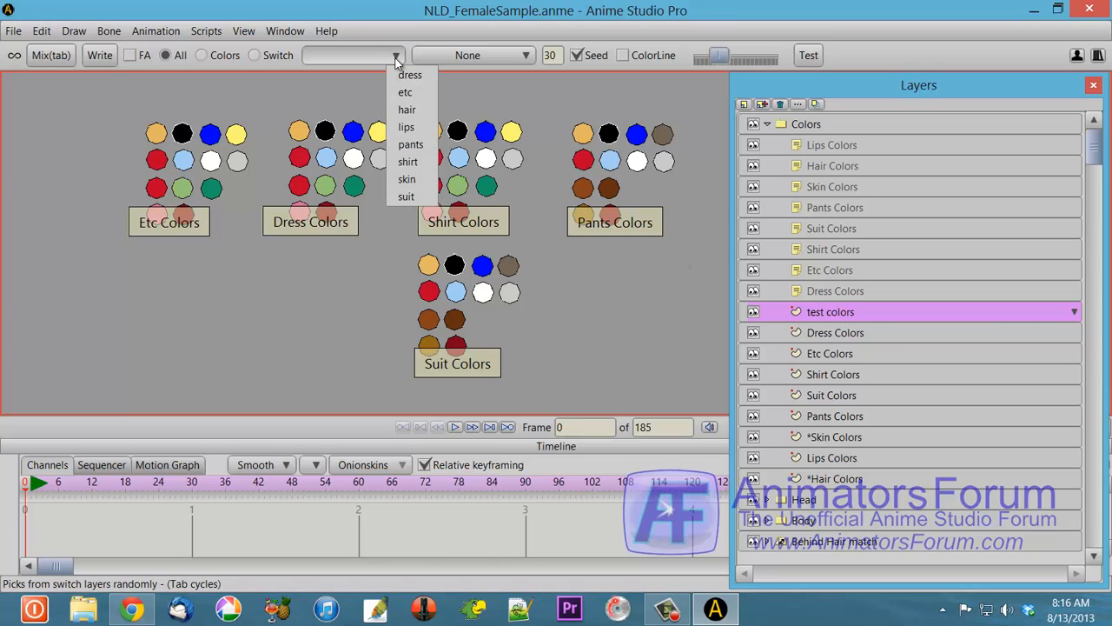
pyautogui.click(354, 76)
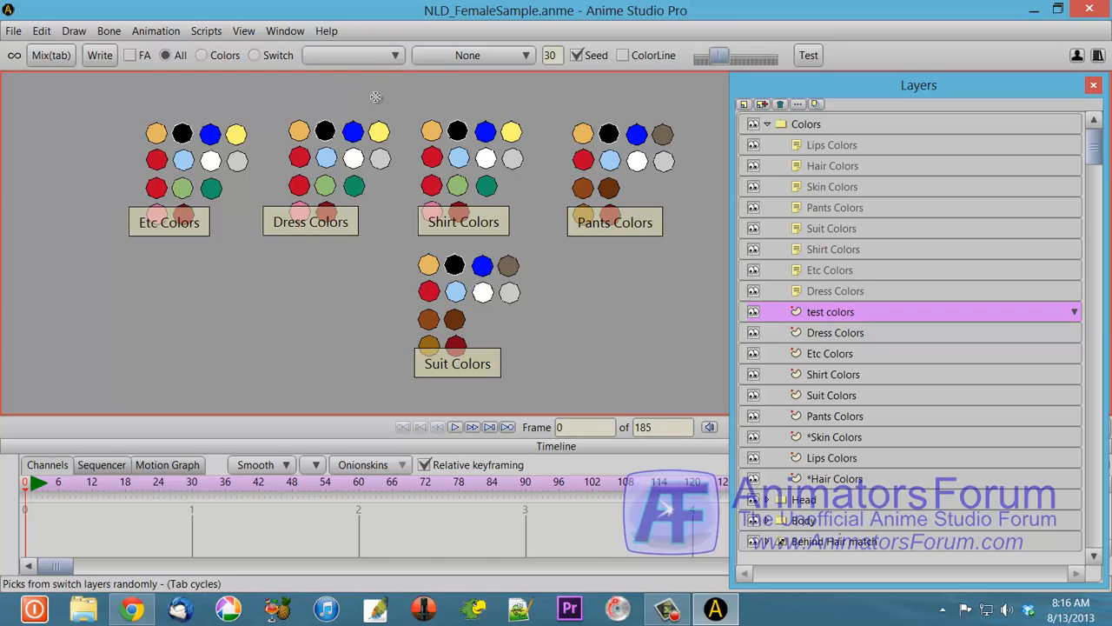
pyautogui.press('q')
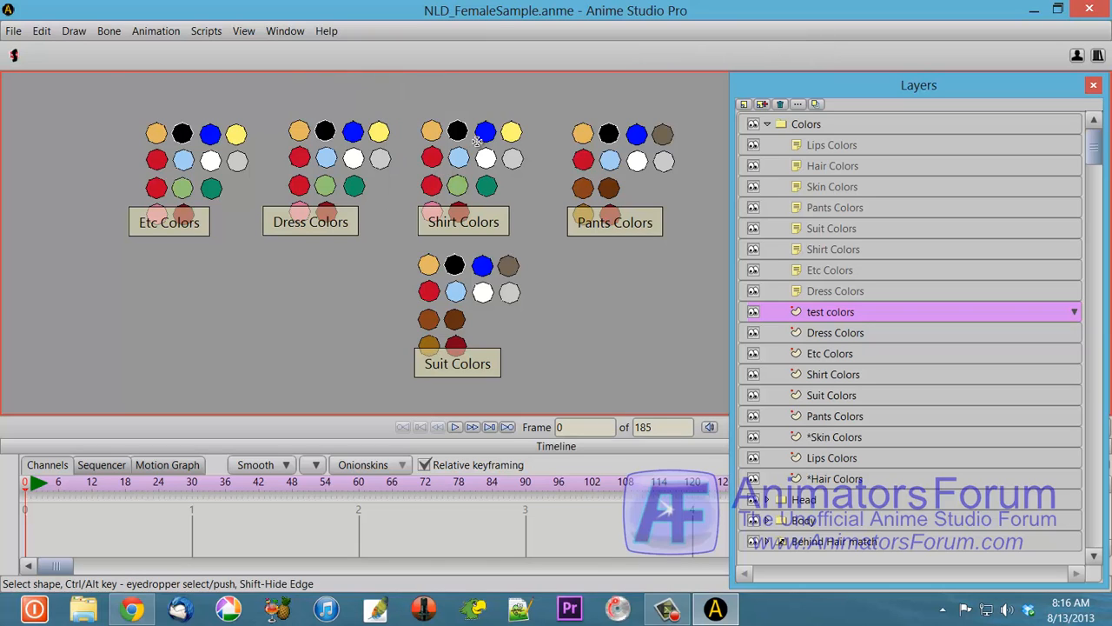
pyautogui.press('m')
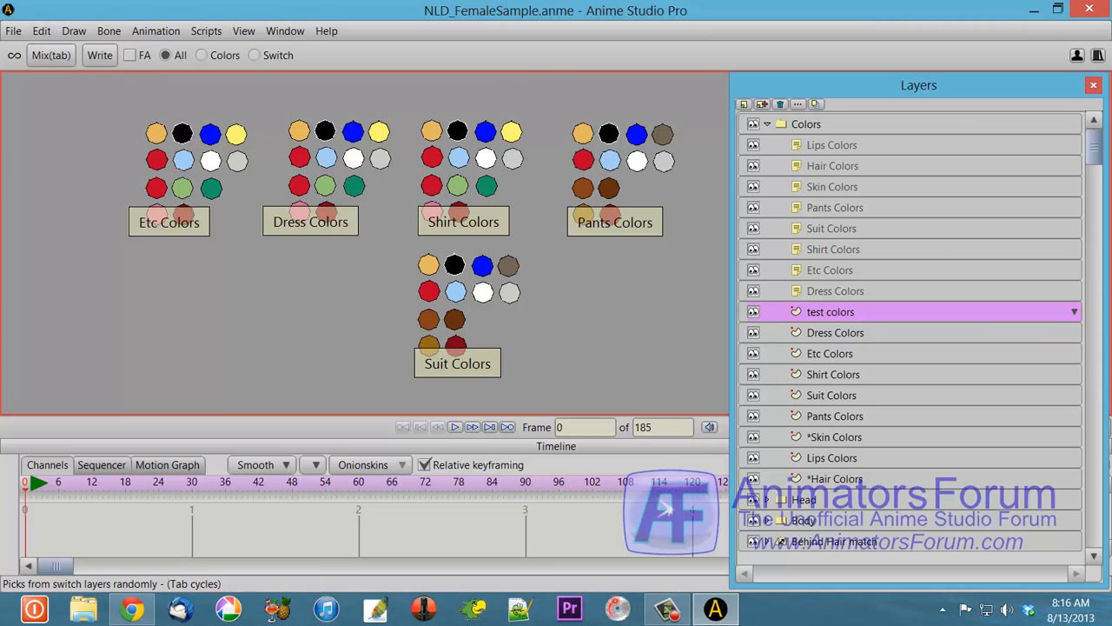
pyautogui.doubleClick(854, 322)
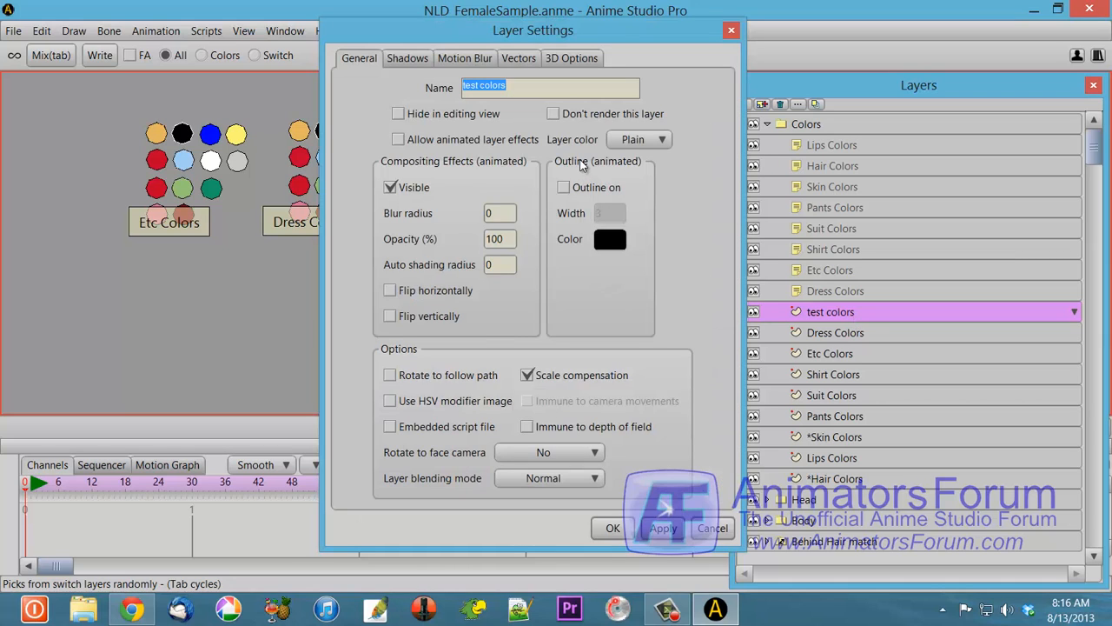
pyautogui.click(730, 32)
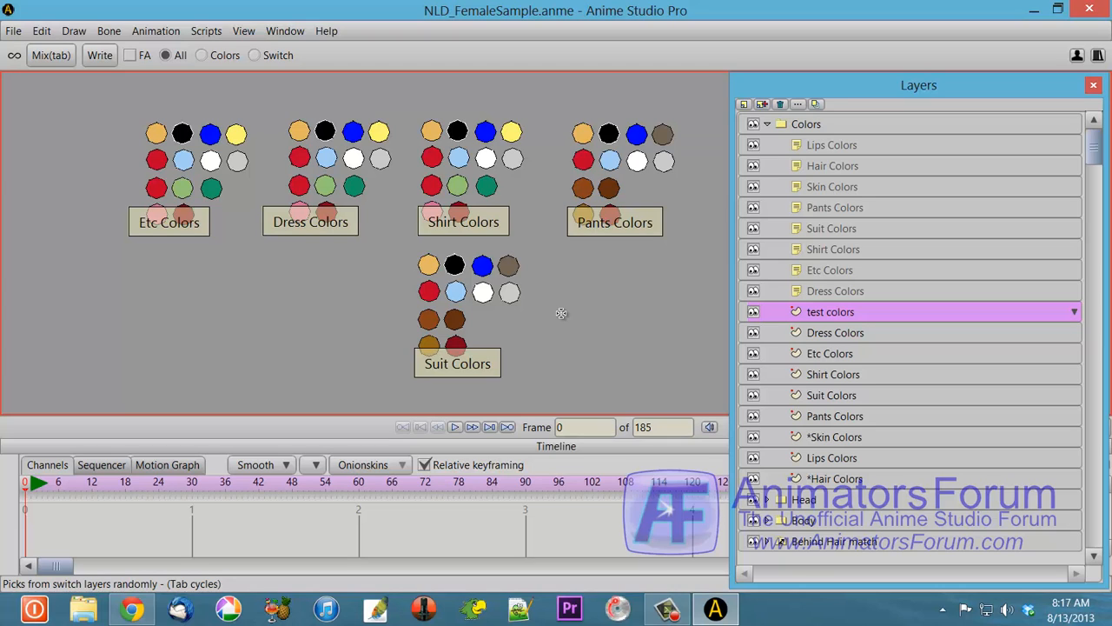
# Draw a rectangle below the Pants Colors swatches on the test colors layer and create a filled shape from it.
pyautogui.press('s')
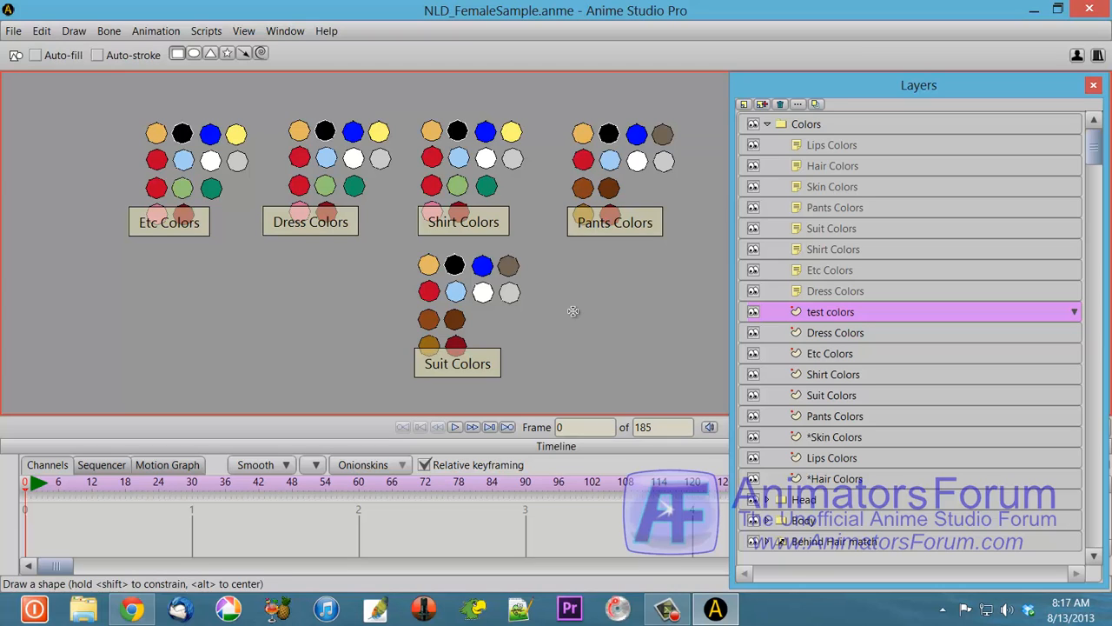
pyautogui.moveTo(575, 277)
pyautogui.mouseDown()
pyautogui.moveTo(624, 352)
pyautogui.moveTo(639, 346)
pyautogui.mouseUp()
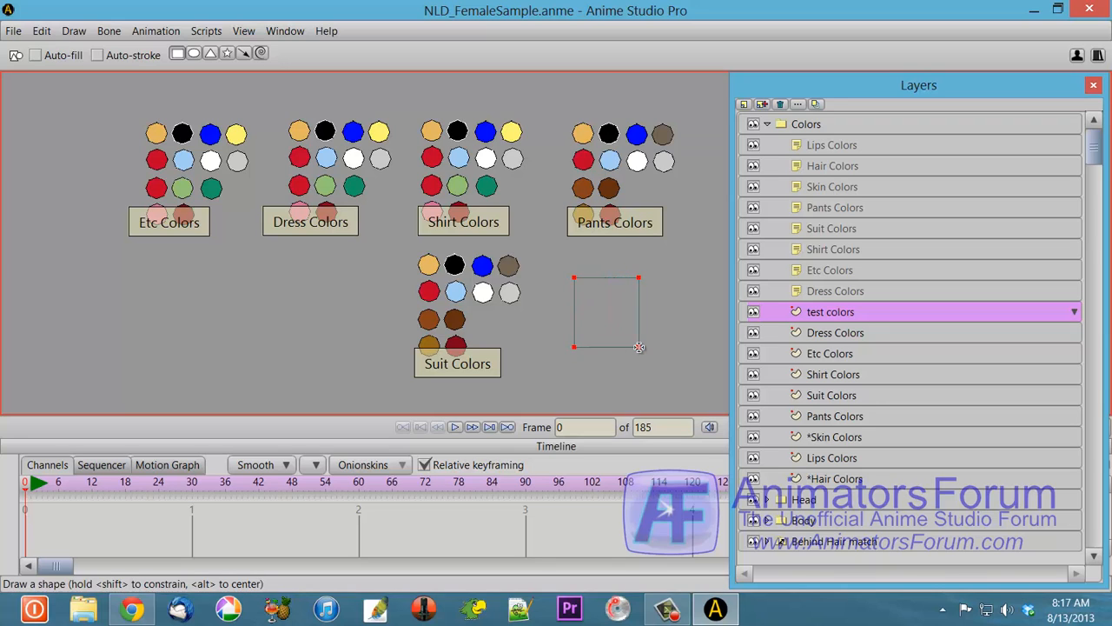
pyautogui.press('u')
pyautogui.click(628, 337)
pyautogui.press('space')
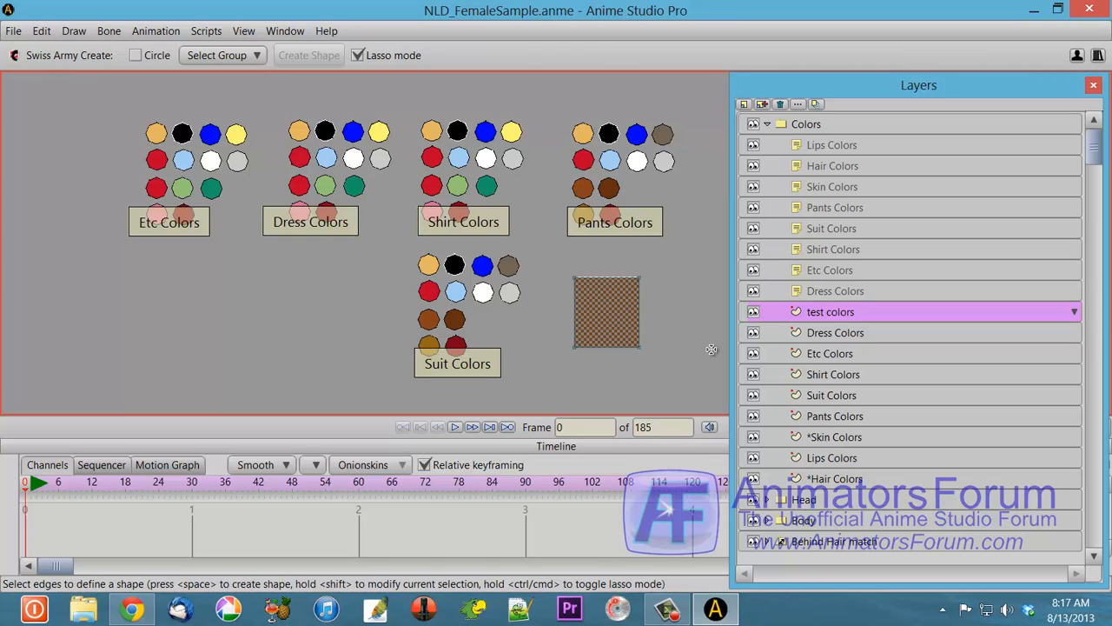
# Check the randomizer's colour categories for a test entry, and delete the test colors layer.
pyautogui.press('m')
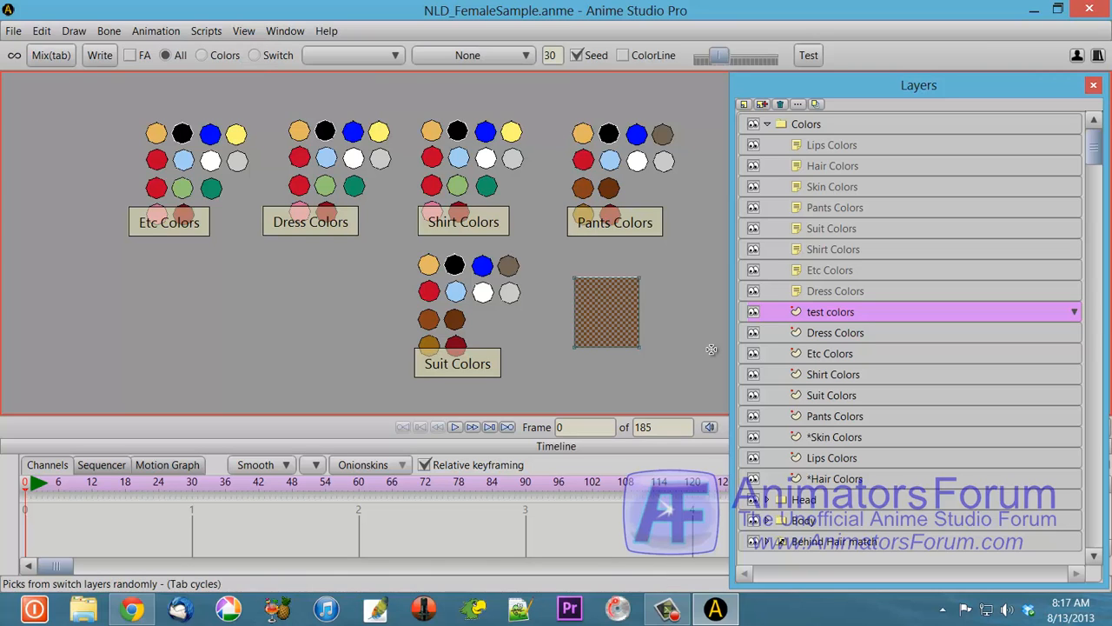
pyautogui.click(395, 58)
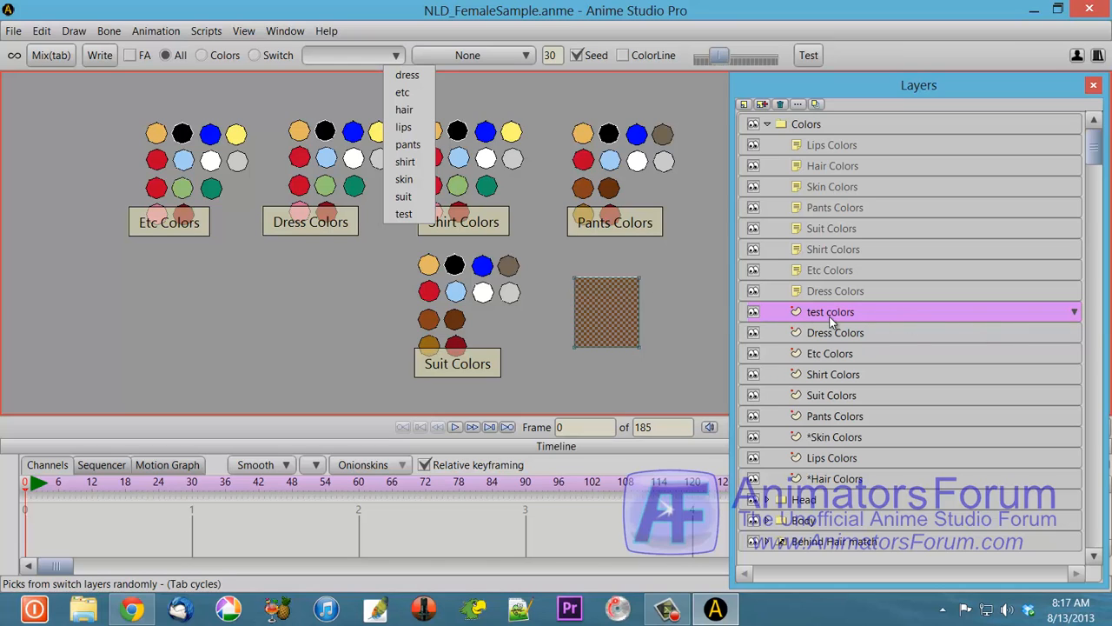
pyautogui.click(779, 104)
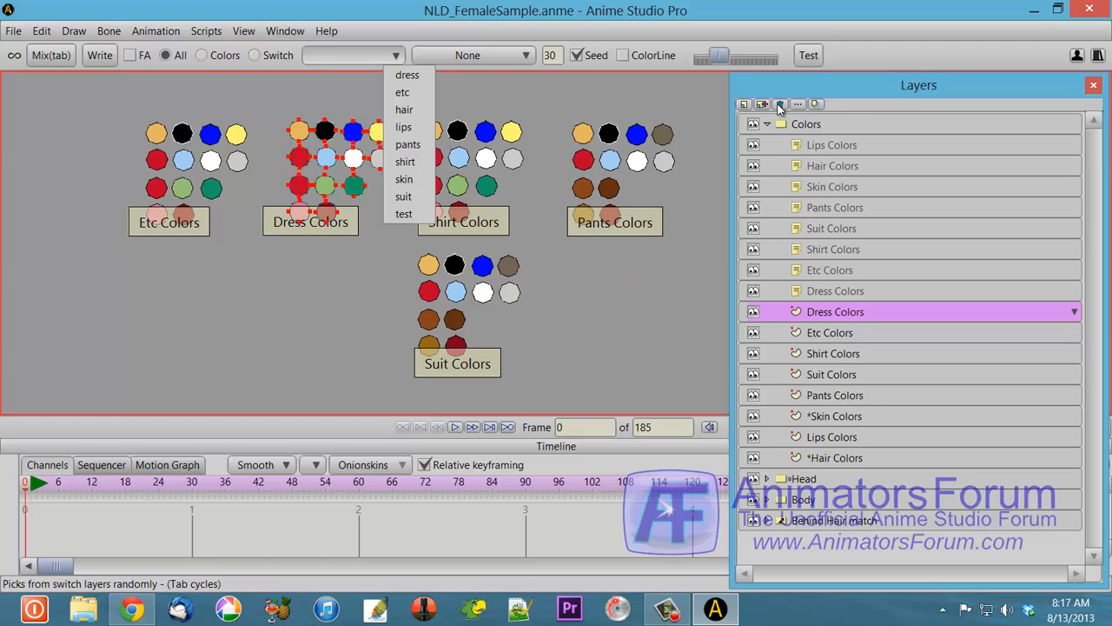
pyautogui.click(578, 312)
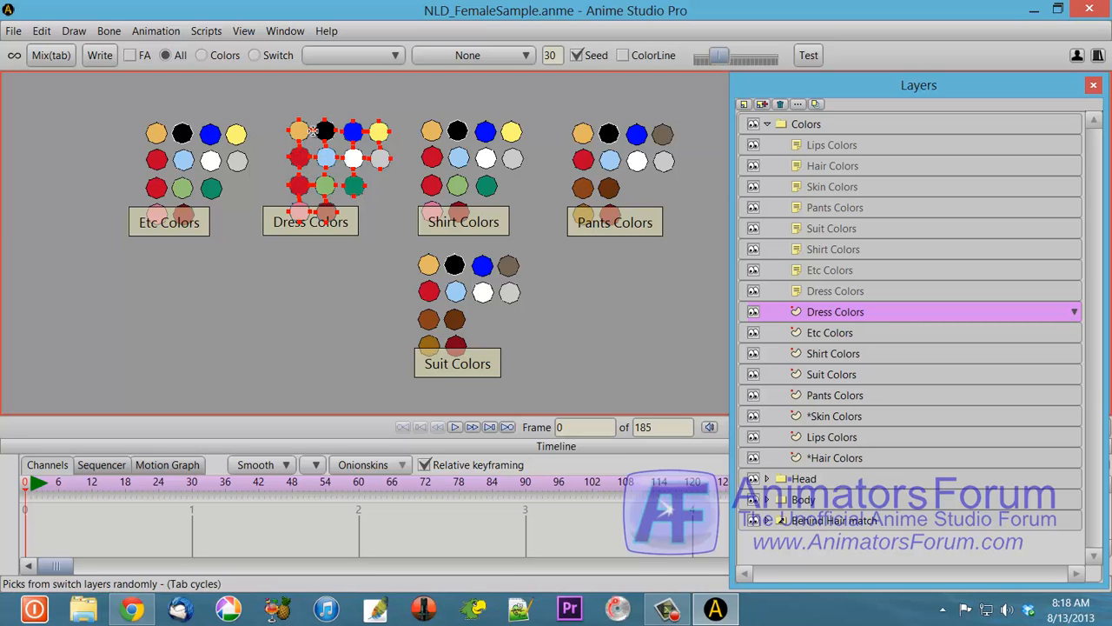
# Examine the Skin, Lips and Hair Colors swatches on the far side of the character.
pyautogui.moveTo(604, 304); pyautogui.dragTo(203, 309)
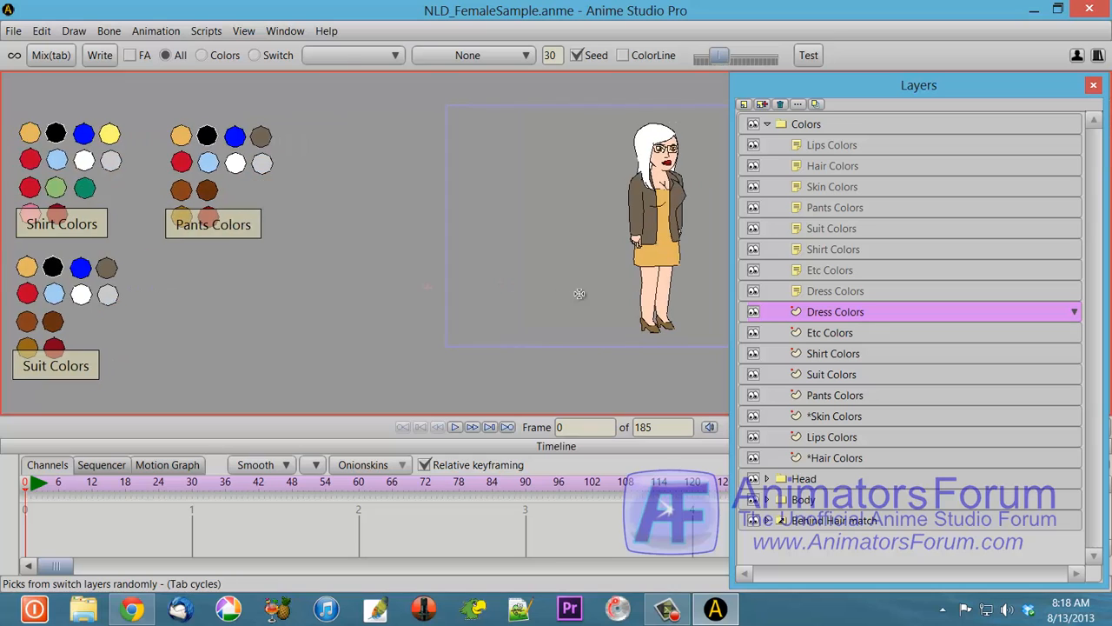
pyautogui.moveTo(558, 295); pyautogui.dragTo(201, 315)
pyautogui.moveTo(639, 280); pyautogui.dragTo(466, 284)
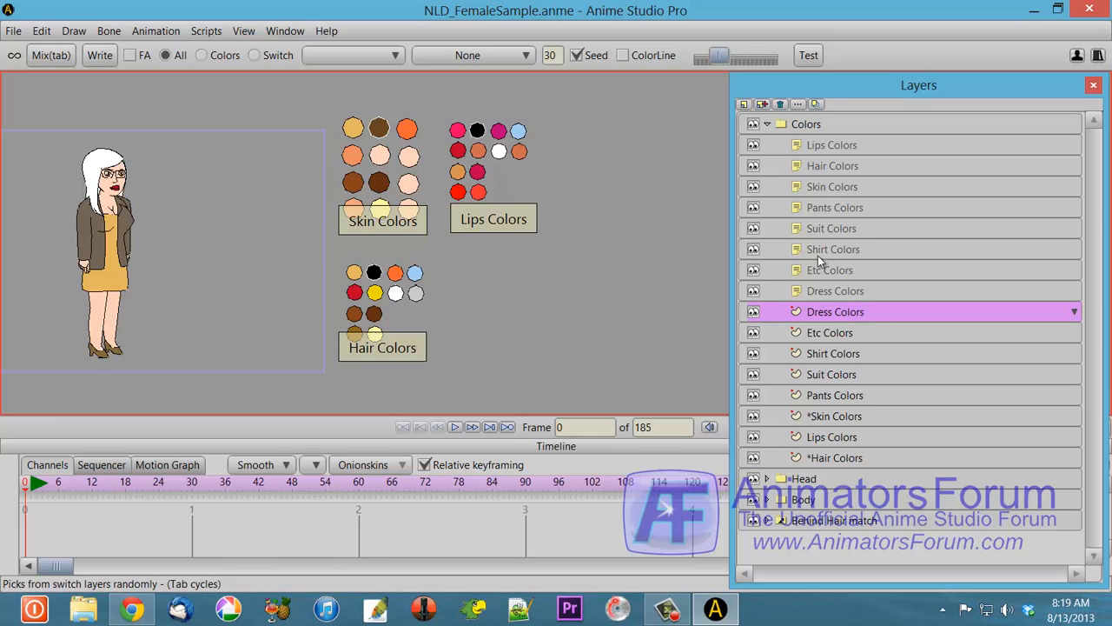
# Collapse and hide the Colors group, with the character centred and enlarged in the view.
pyautogui.click(766, 125)
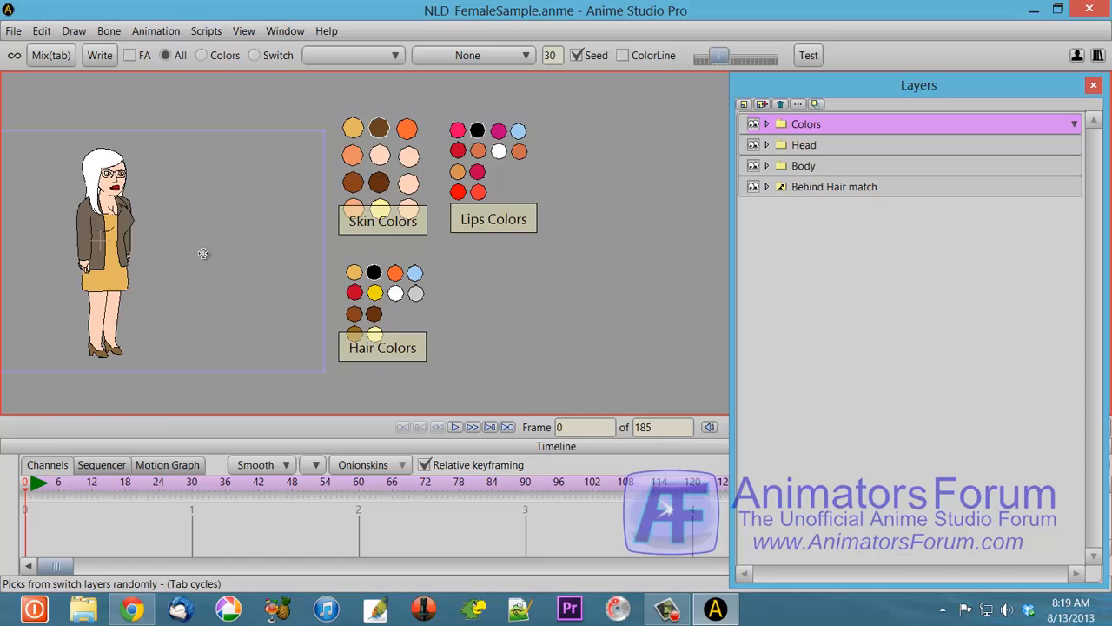
pyautogui.moveTo(202, 252); pyautogui.dragTo(553, 223)
pyautogui.scroll(1, 497, 193)
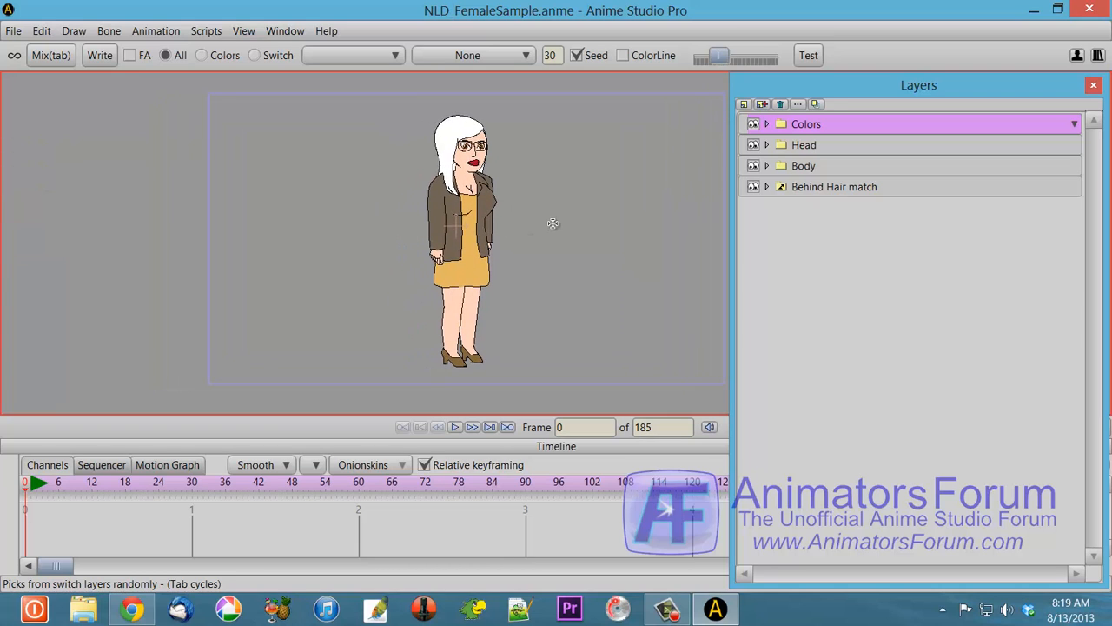
pyautogui.scroll(1, 553, 223)
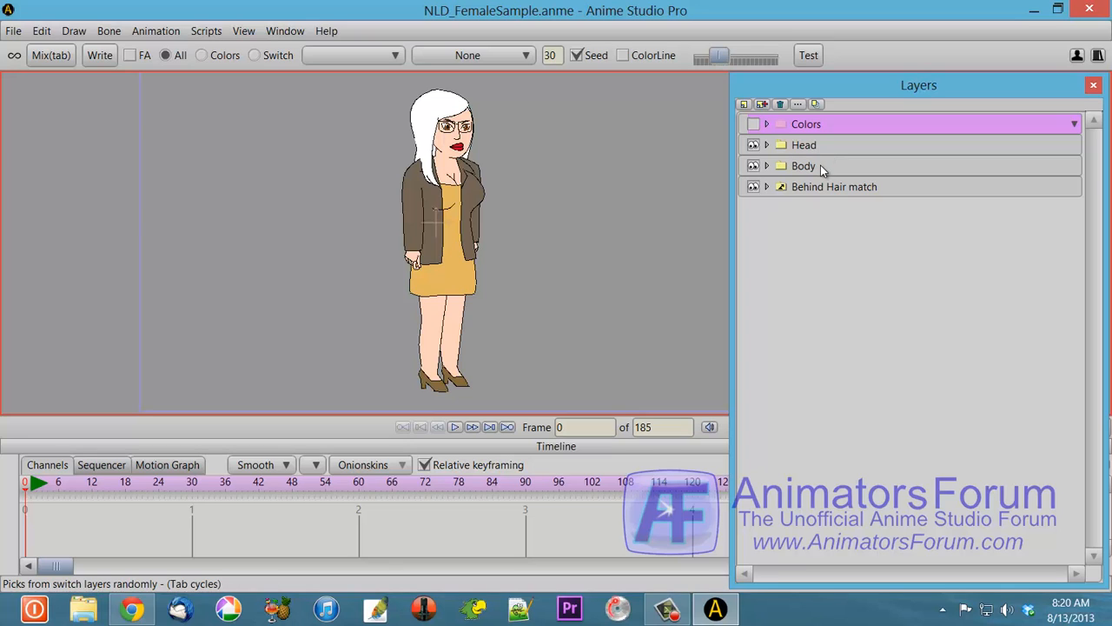
# Expand the Head group and examine the sublayers inside its Vision and Mouths switch layers.
pyautogui.click(767, 145)
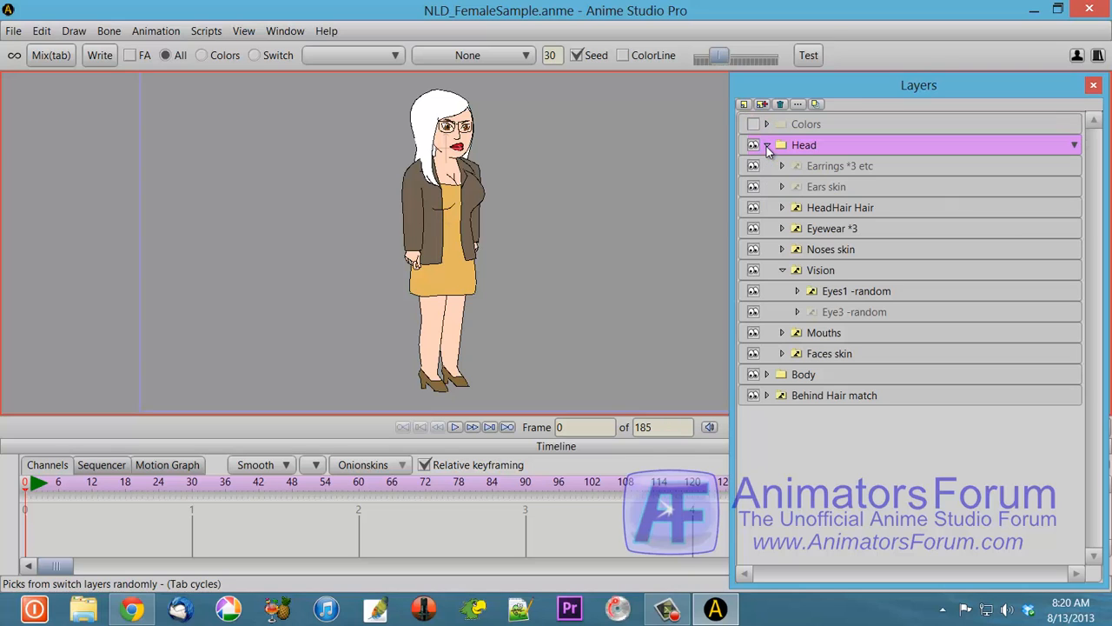
pyautogui.click(782, 270)
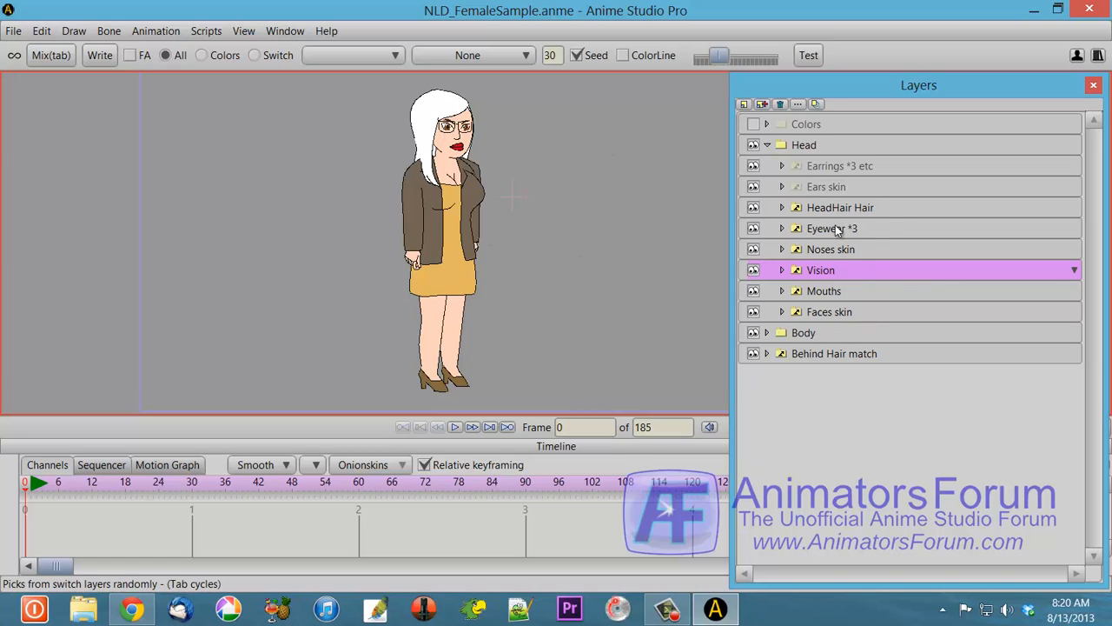
pyautogui.click(782, 271)
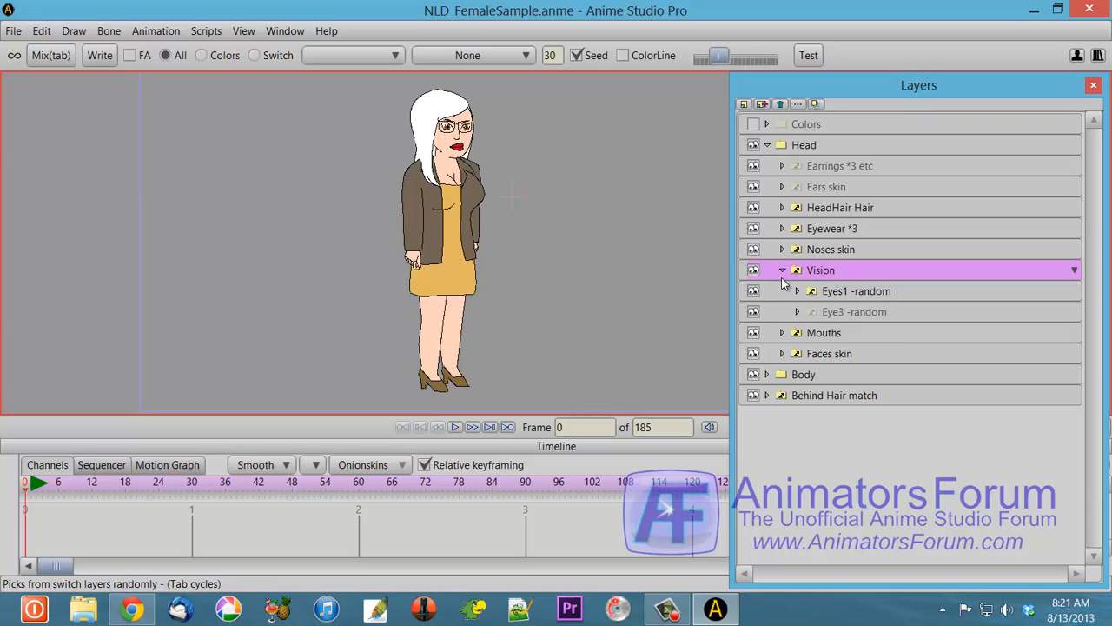
pyautogui.click(782, 271)
pyautogui.click(782, 292)
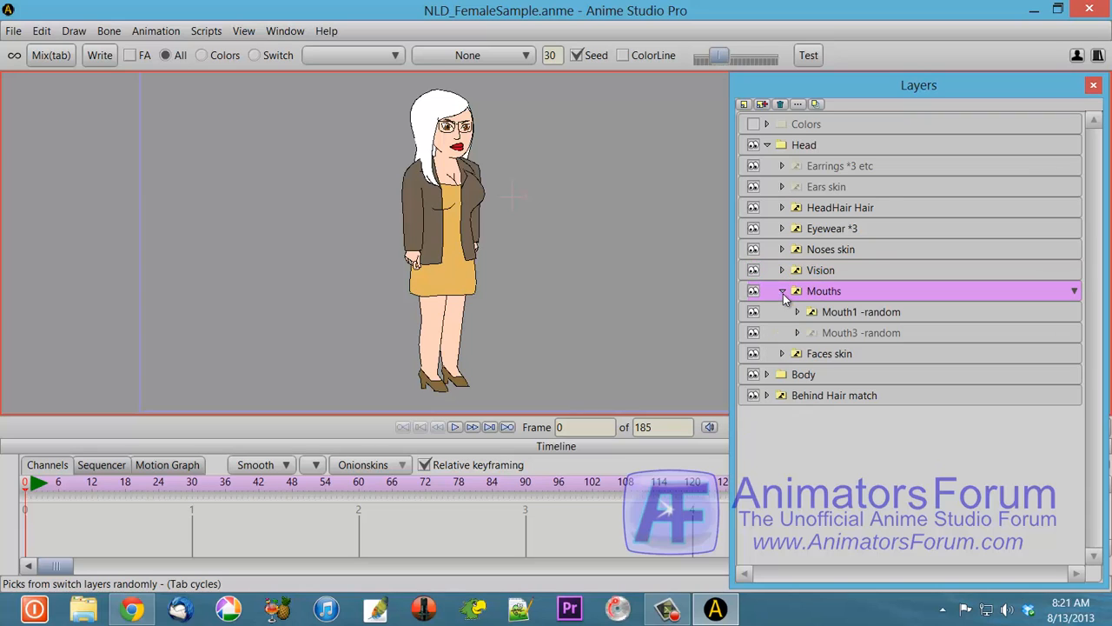
pyautogui.click(782, 292)
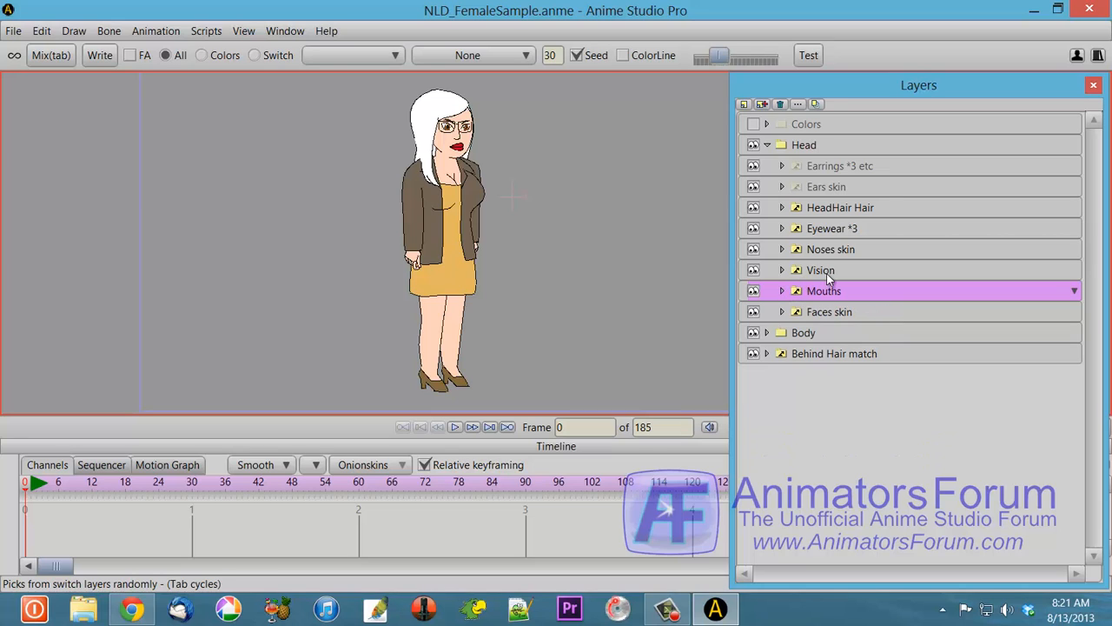
pyautogui.click(782, 271)
pyautogui.click(782, 271)
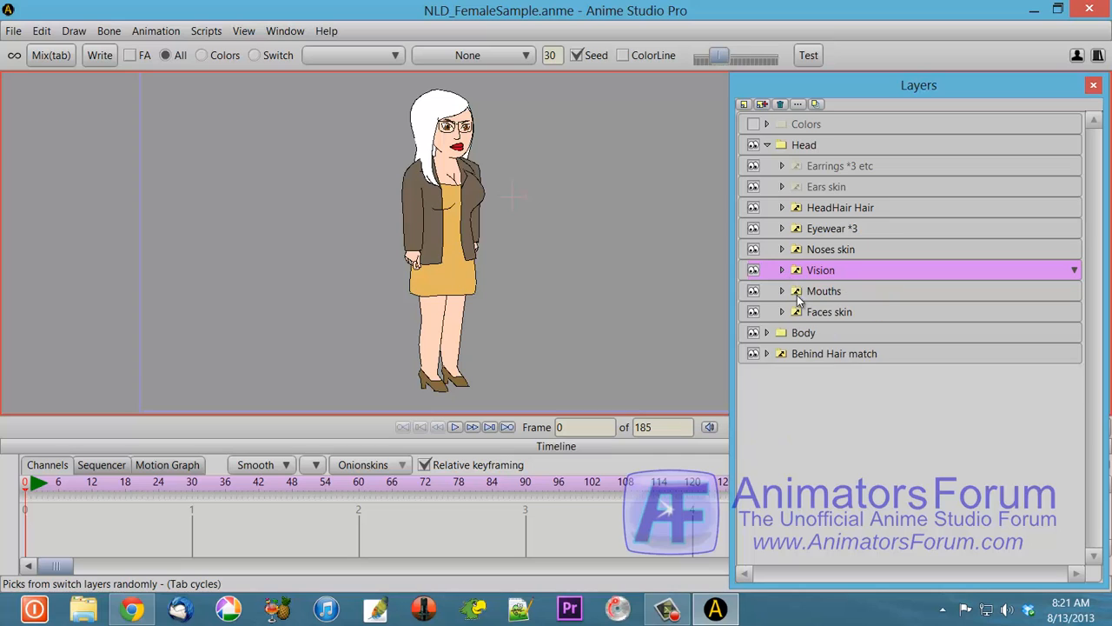
pyautogui.click(781, 292)
pyautogui.click(781, 292)
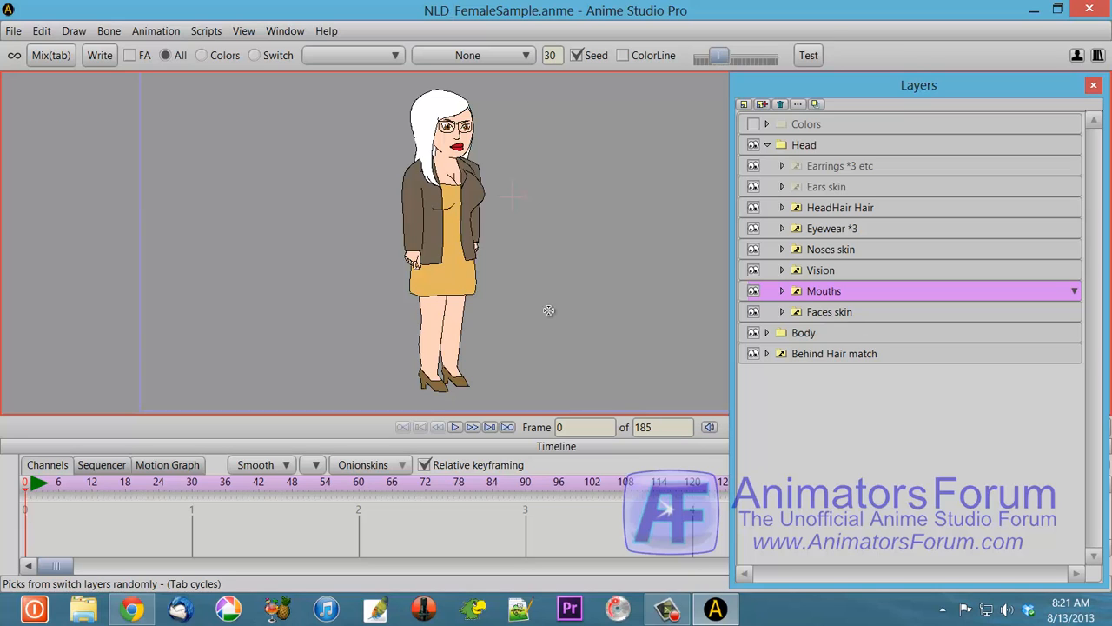
# Examine the Colors group and the Noses skin and Faces skin switch layers, selecting Nose1 through Nose4 in turn.
pyautogui.click(768, 126)
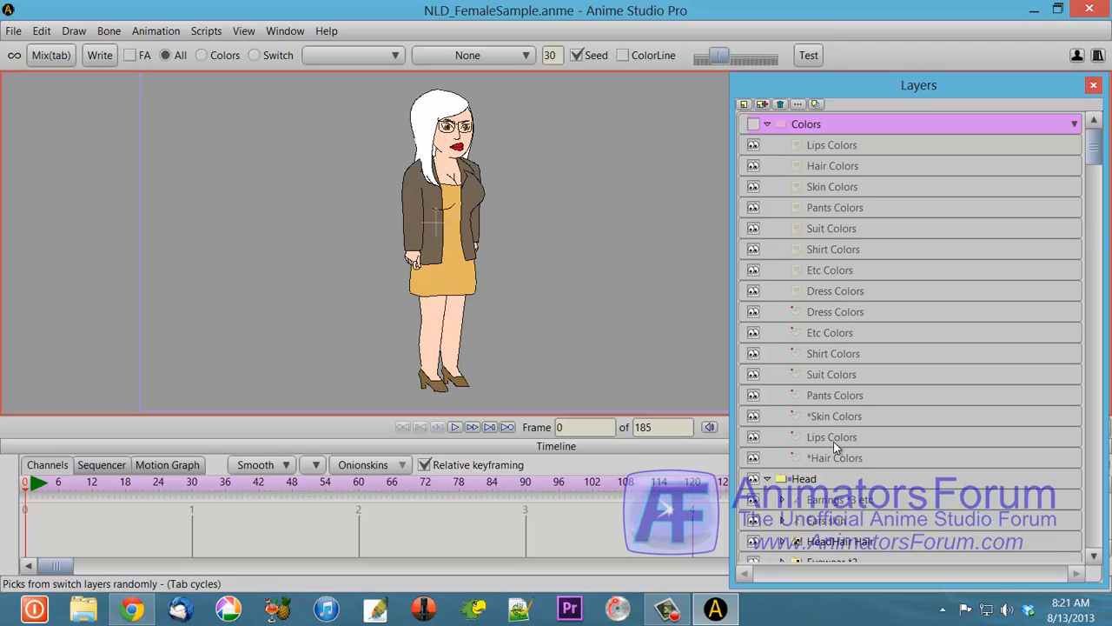
pyautogui.click(766, 126)
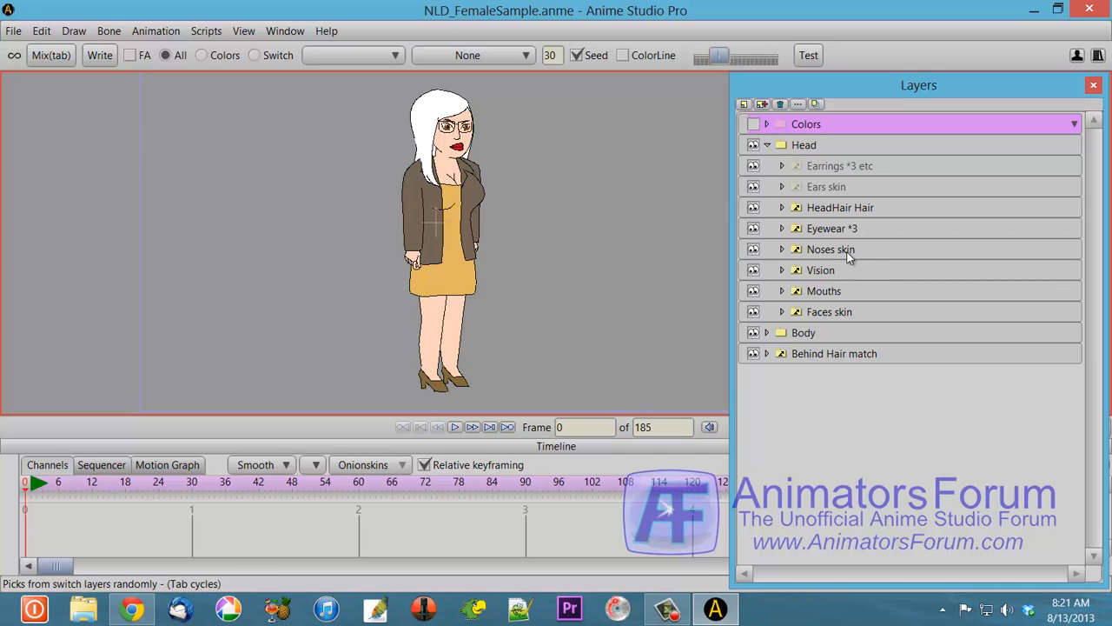
pyautogui.click(782, 249)
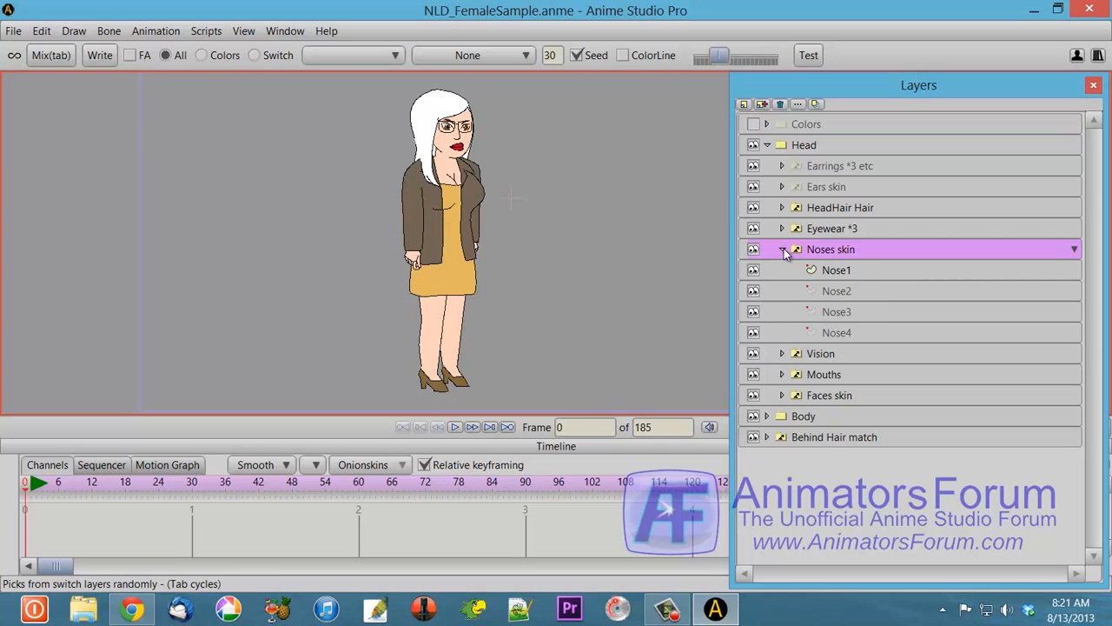
pyautogui.click(834, 275)
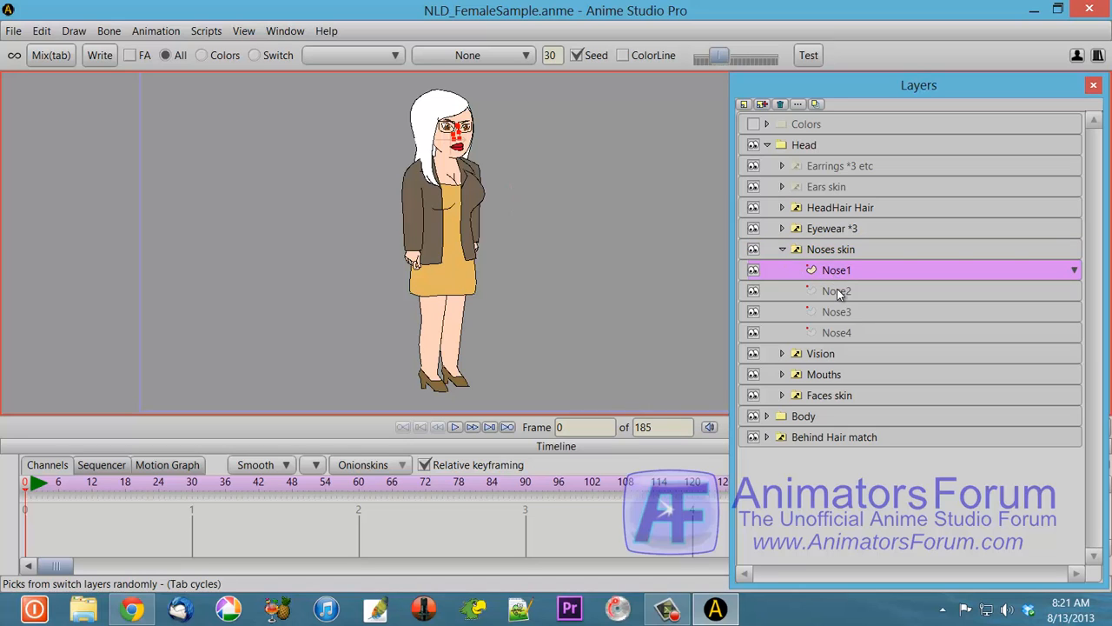
pyautogui.click(837, 288)
pyautogui.click(840, 311)
pyautogui.click(843, 332)
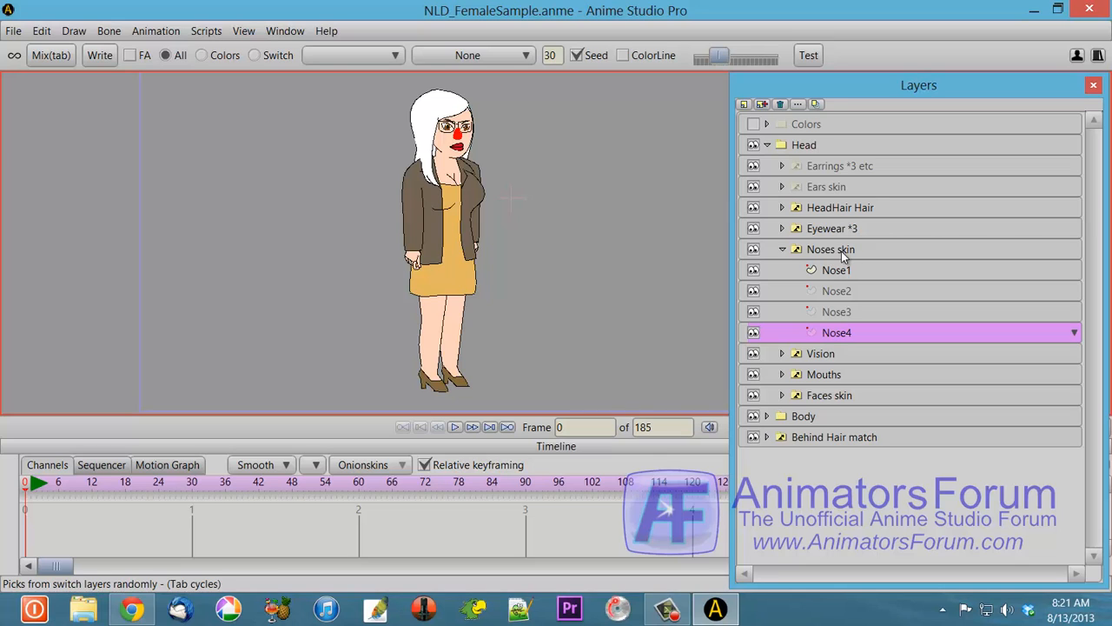
pyautogui.click(782, 249)
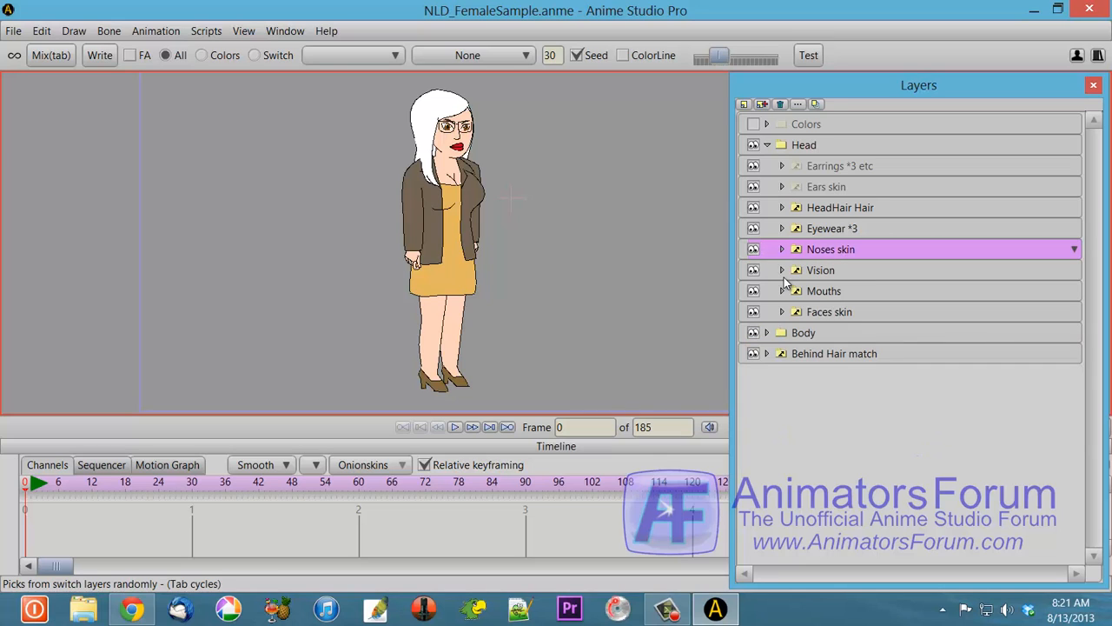
pyautogui.click(782, 311)
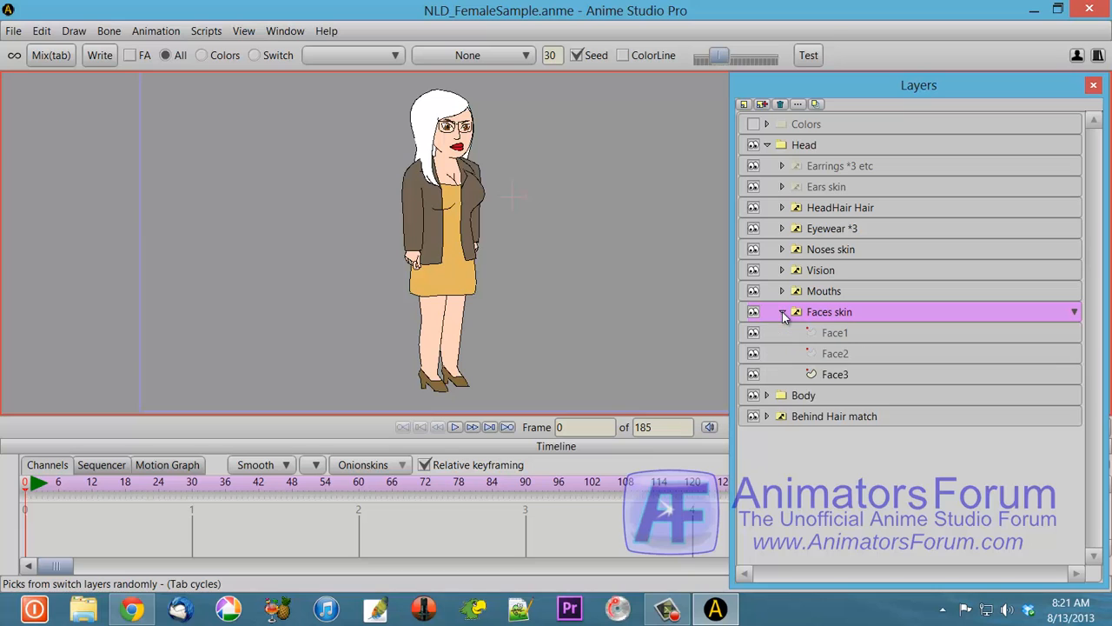
pyautogui.click(782, 311)
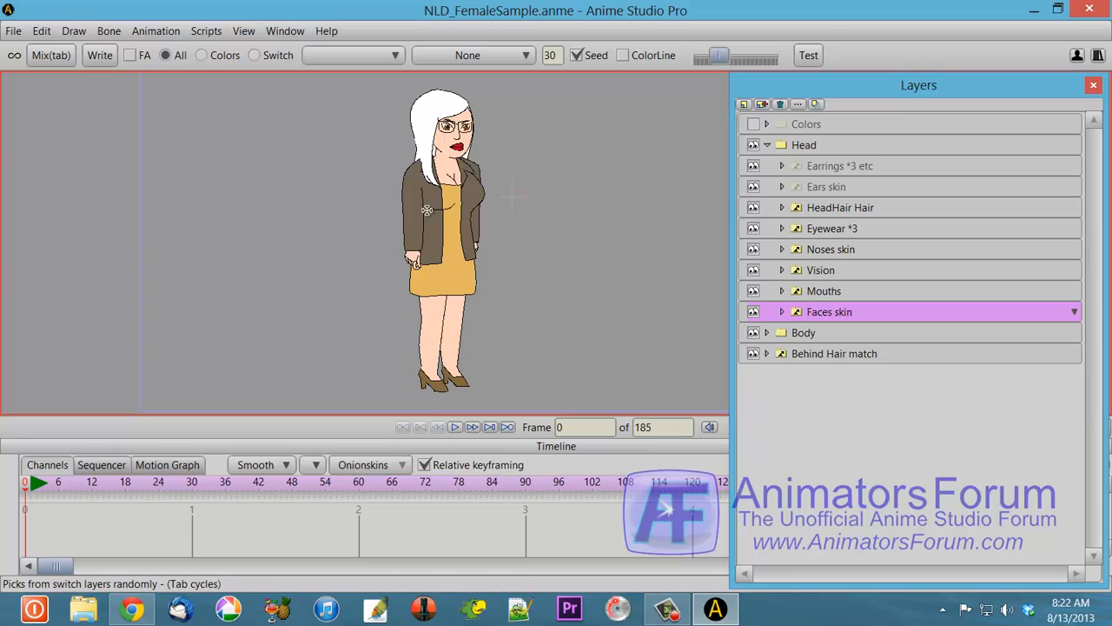
# Generate two random mixes of the whole character, and check the Eyewear *3 switch layer with the head enlarged.
pyautogui.click(49, 55)
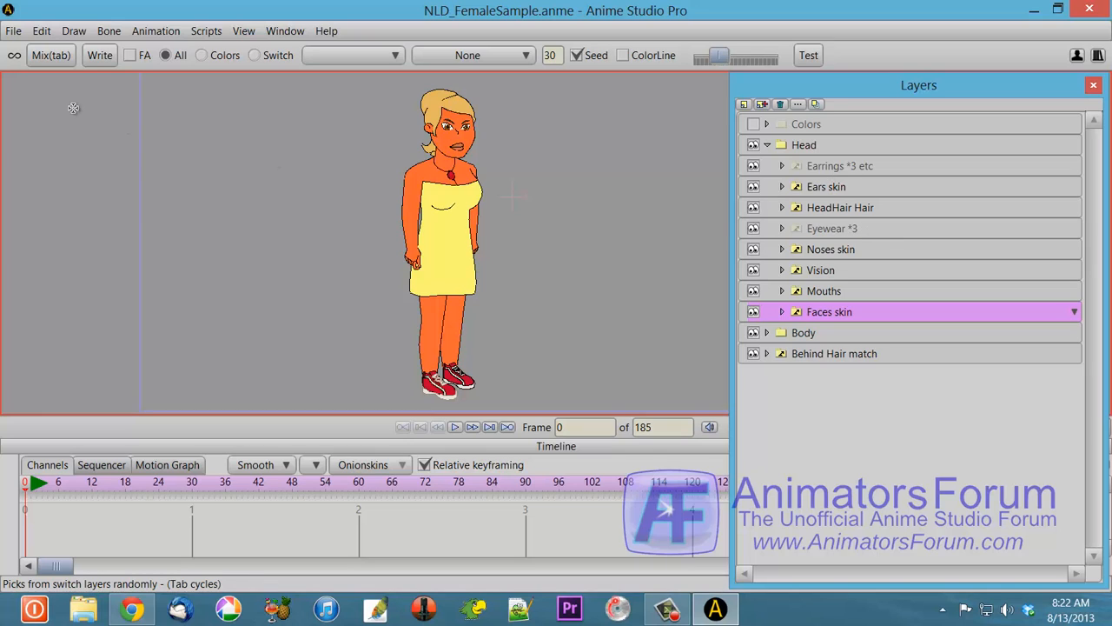
pyautogui.click(61, 55)
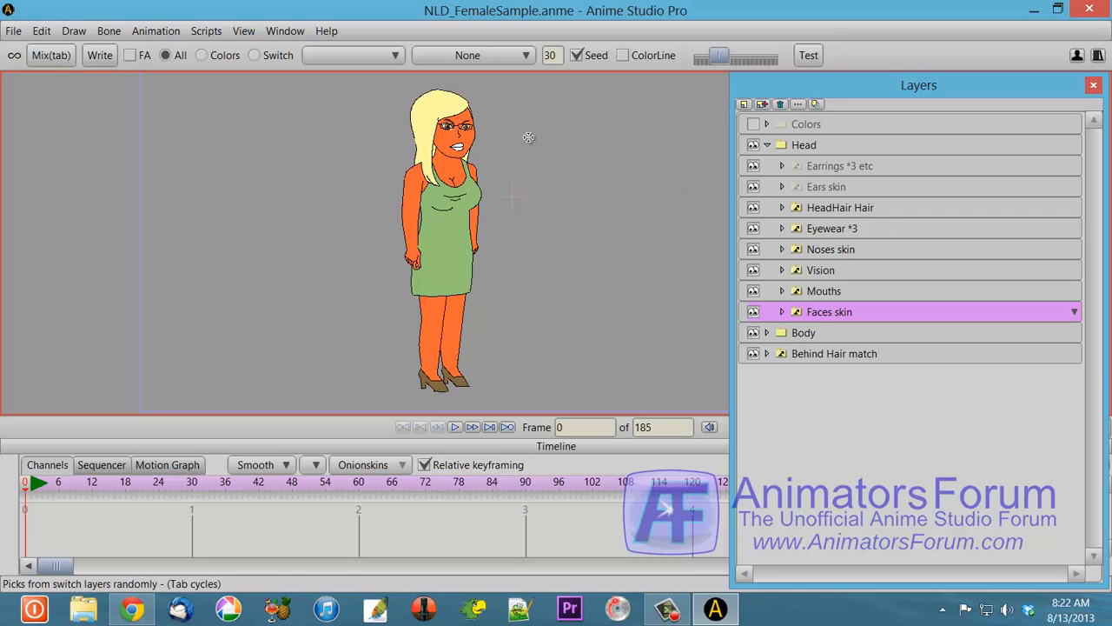
pyautogui.moveTo(516, 134); pyautogui.dragTo(570, 233)
pyautogui.scroll(1, 513, 229)
pyautogui.scroll(3, 513, 229)
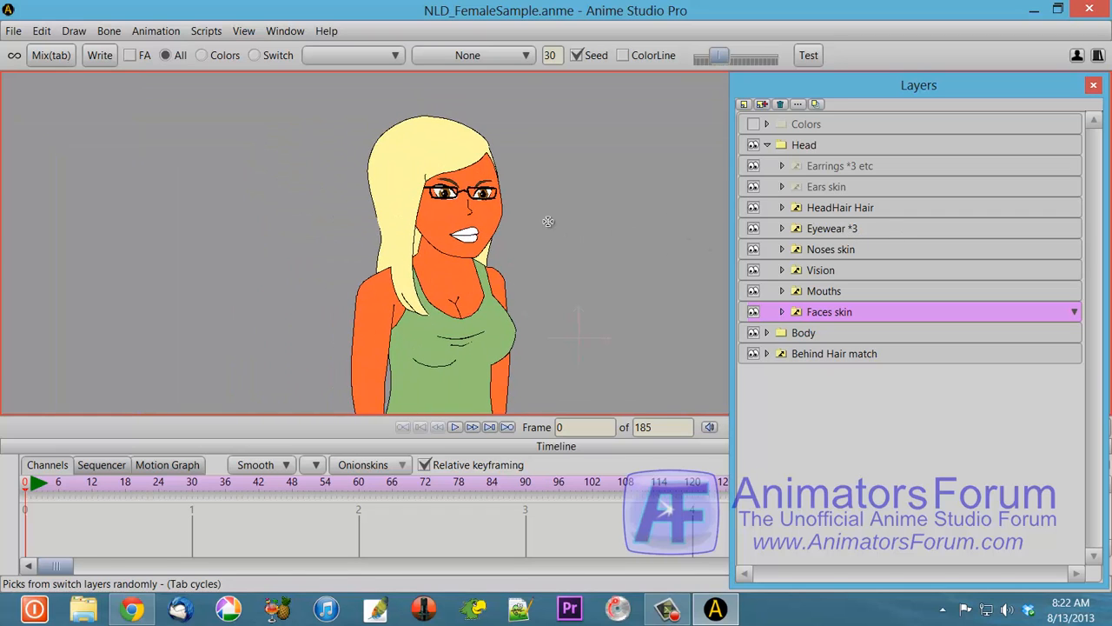
pyautogui.click(783, 228)
pyautogui.click(783, 229)
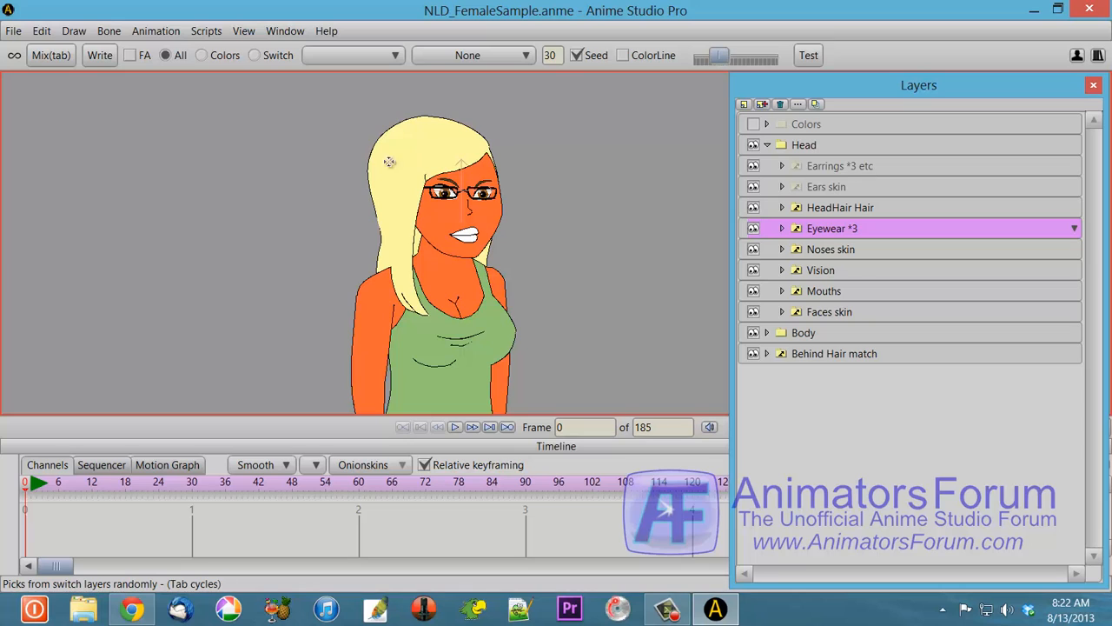
# Generate three more random character mixes, selecting the Head group after the first one.
pyautogui.click(61, 59)
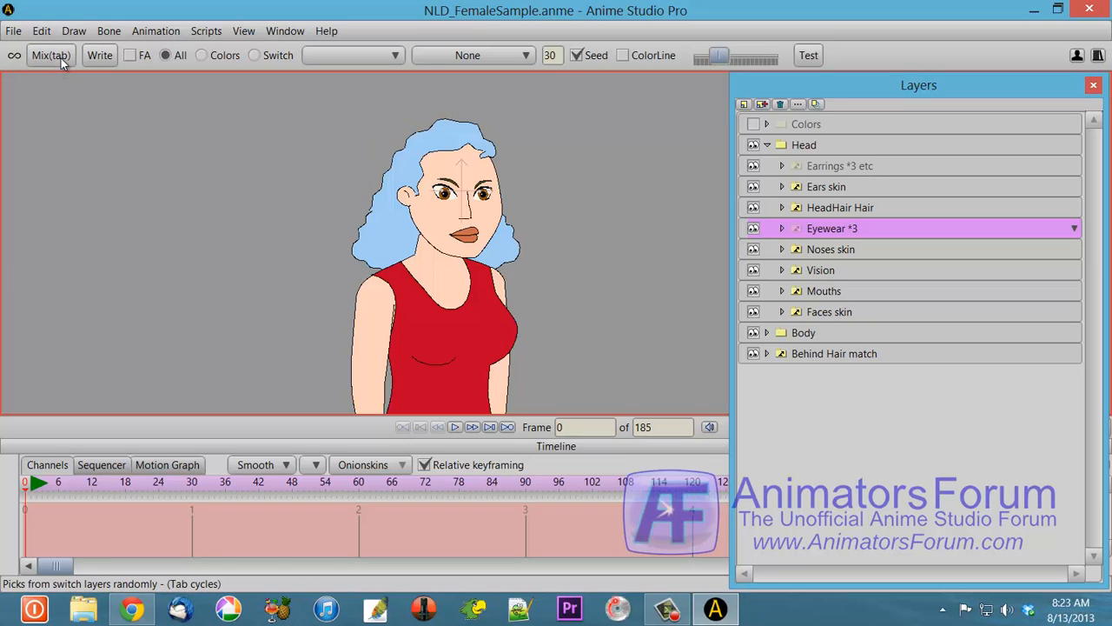
pyautogui.click(859, 143)
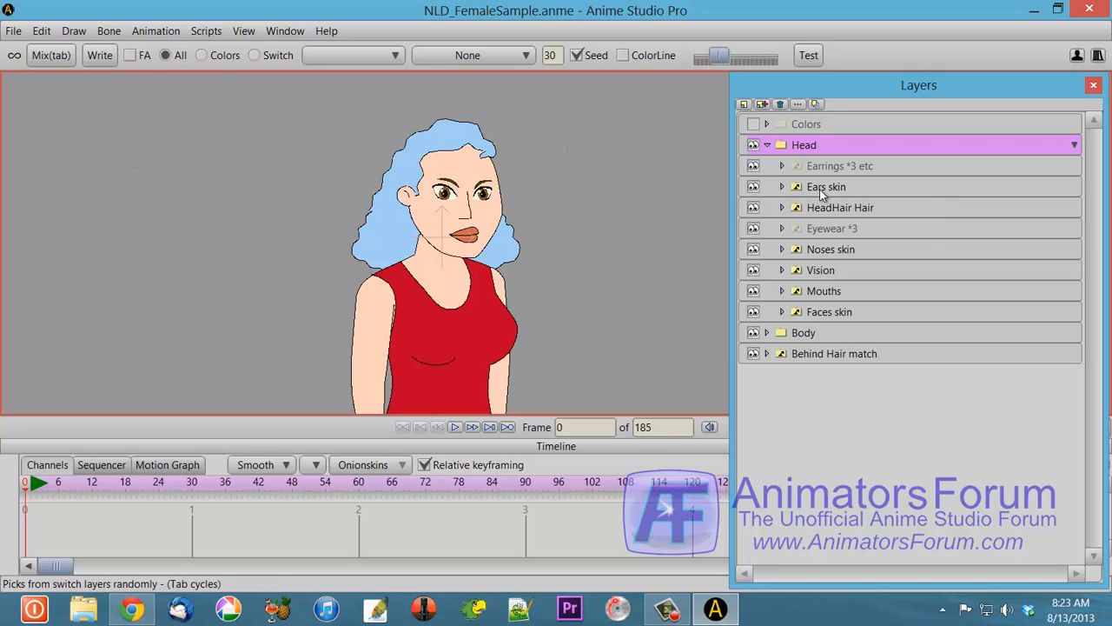
pyautogui.click(46, 52)
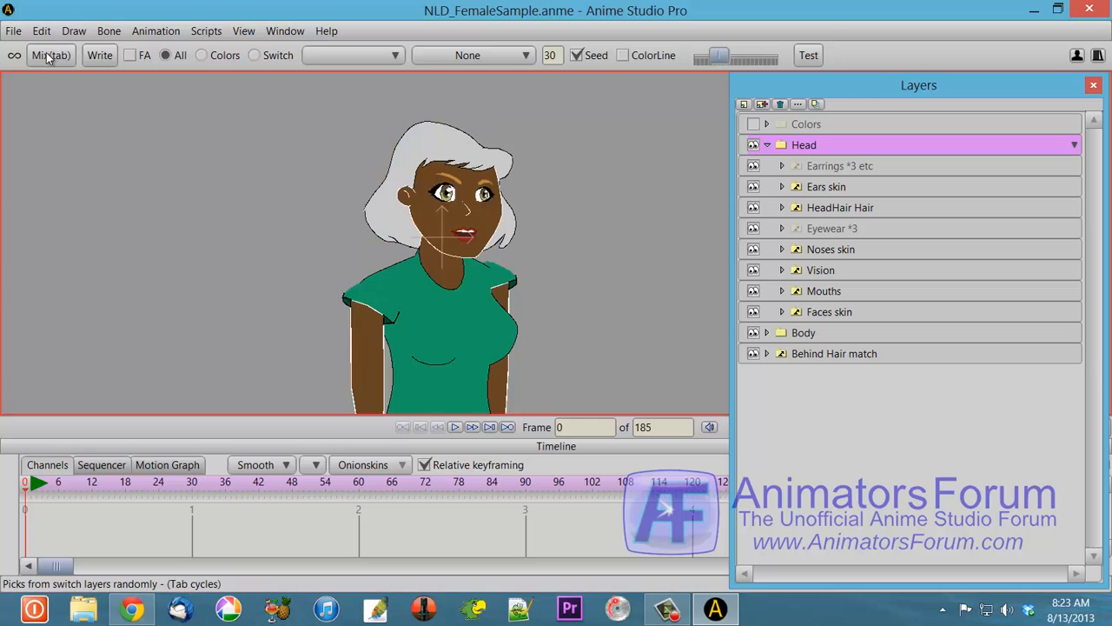
pyautogui.click(46, 52)
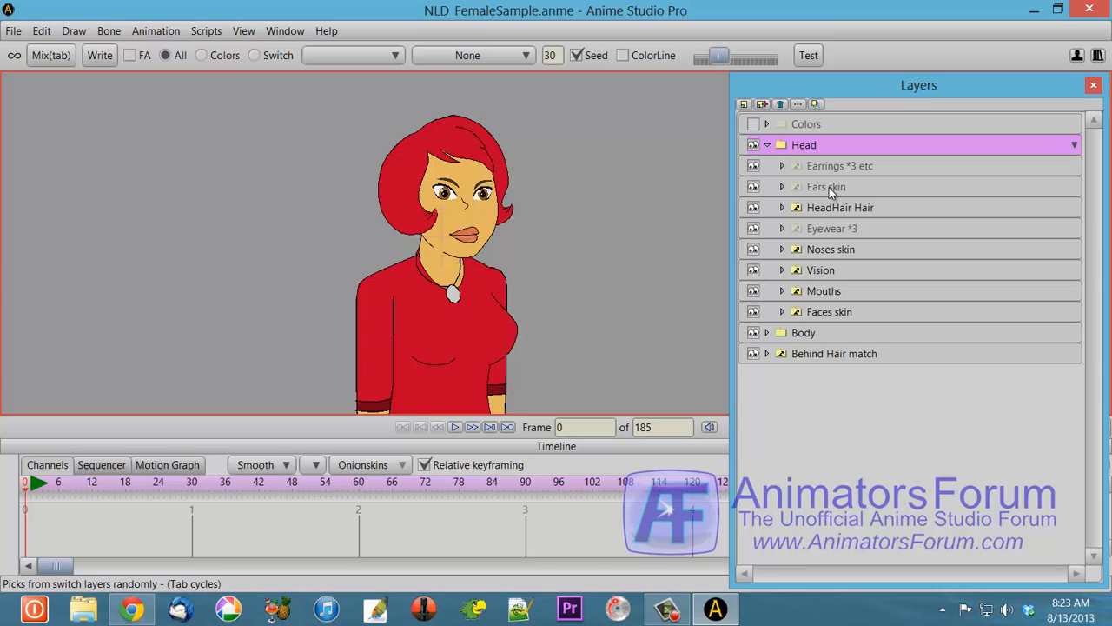
# Compare the hair layer names in the HeadHair Hair switch with those in Behind Hair match, and collapse both.
pyautogui.click(782, 209)
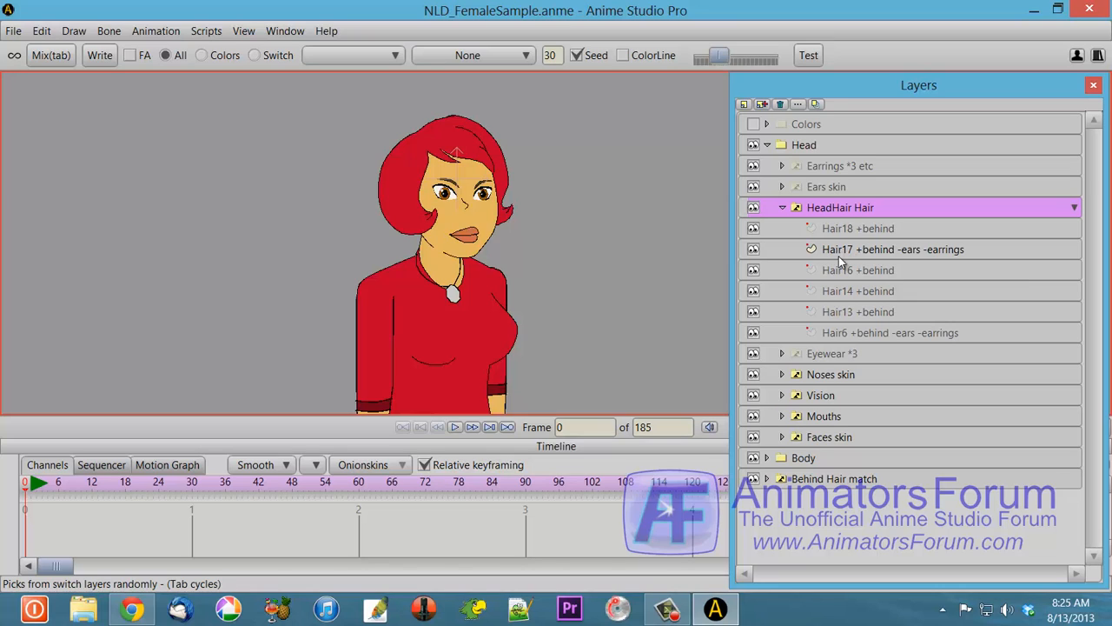
pyautogui.click(768, 479)
pyautogui.scroll(-3, 779, 483)
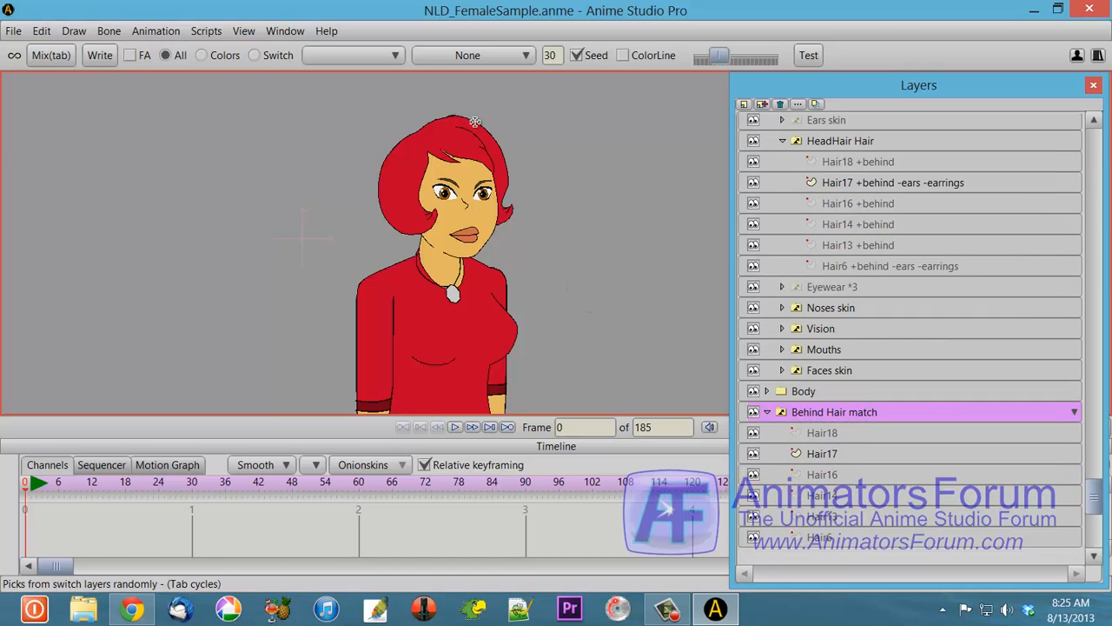
pyautogui.scroll(3, 773, 415)
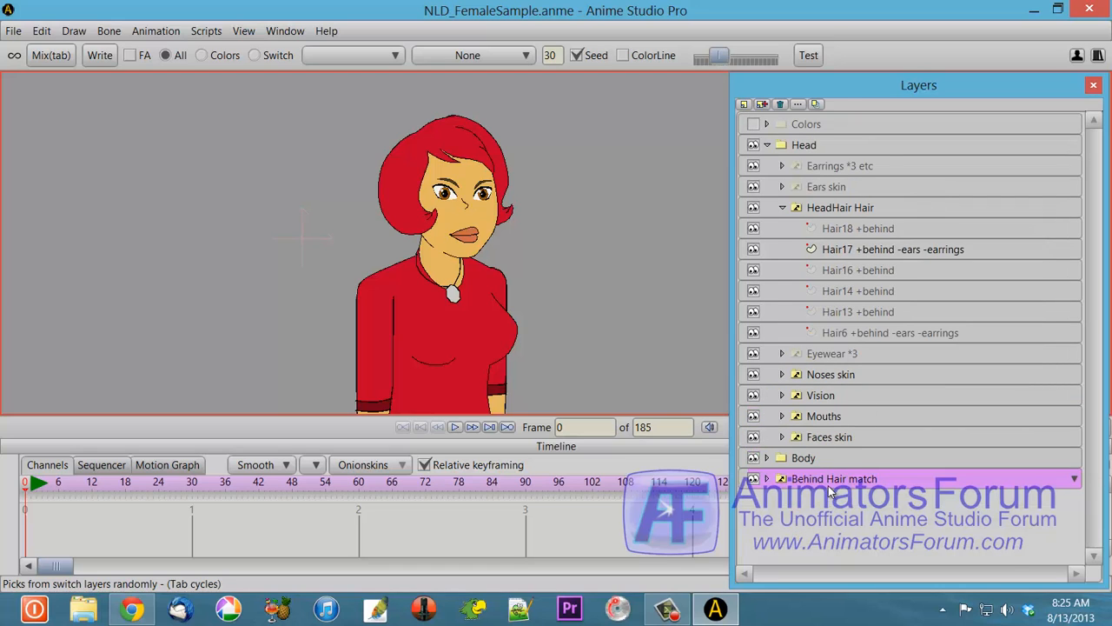
pyautogui.click(768, 480)
pyautogui.click(767, 479)
pyautogui.click(782, 209)
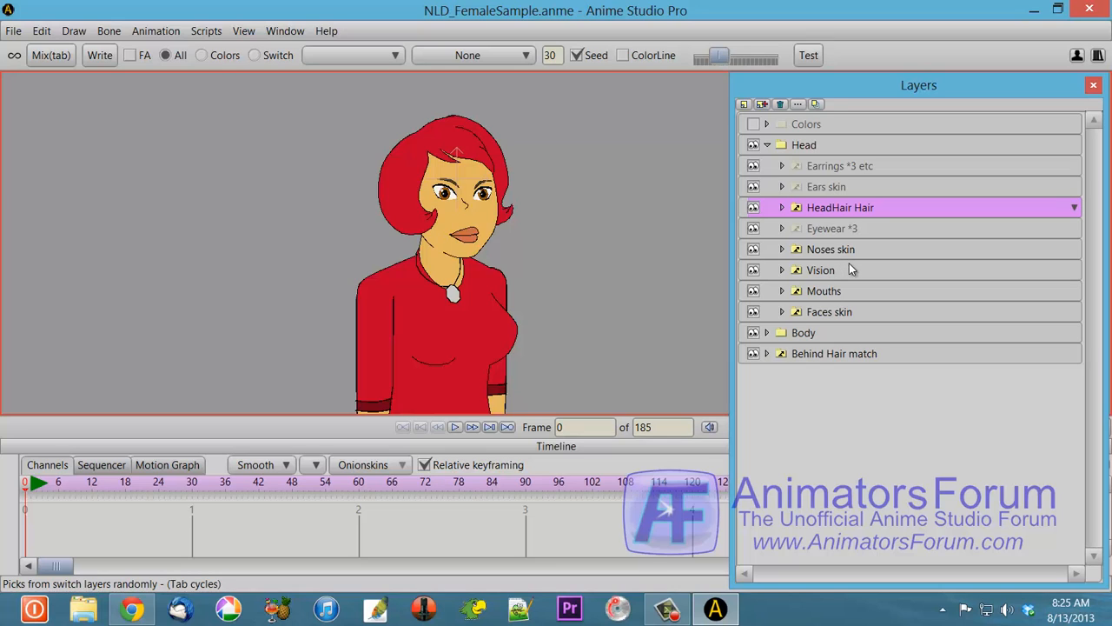
# Examine the eye layers inside Eyes1 -random in the Vision switch, and collapse both layers.
pyautogui.click(783, 272)
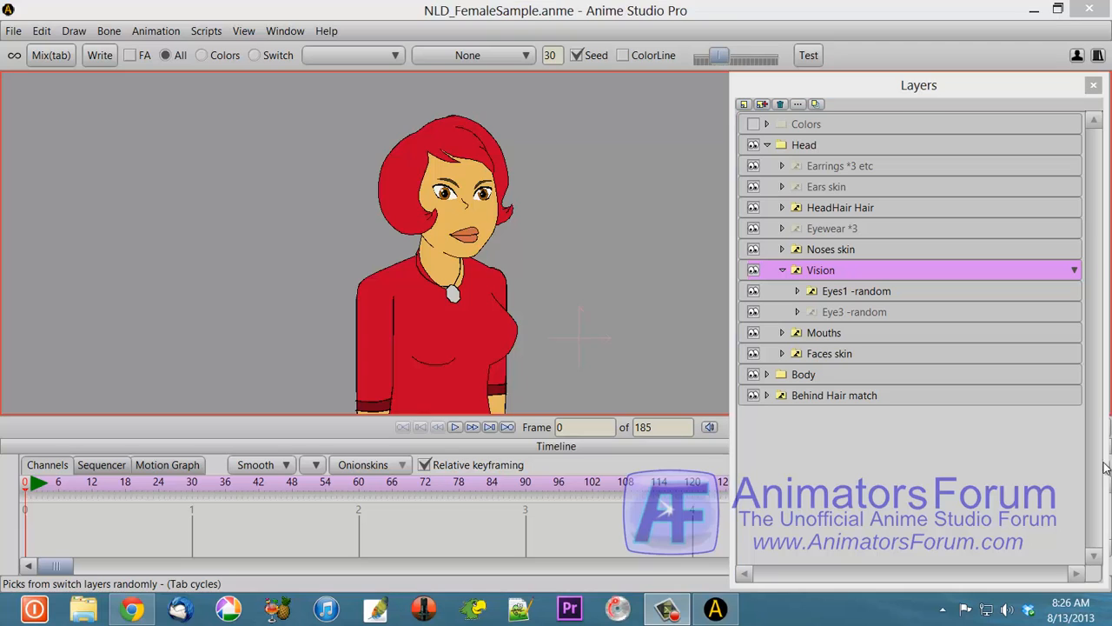
pyautogui.click(797, 292)
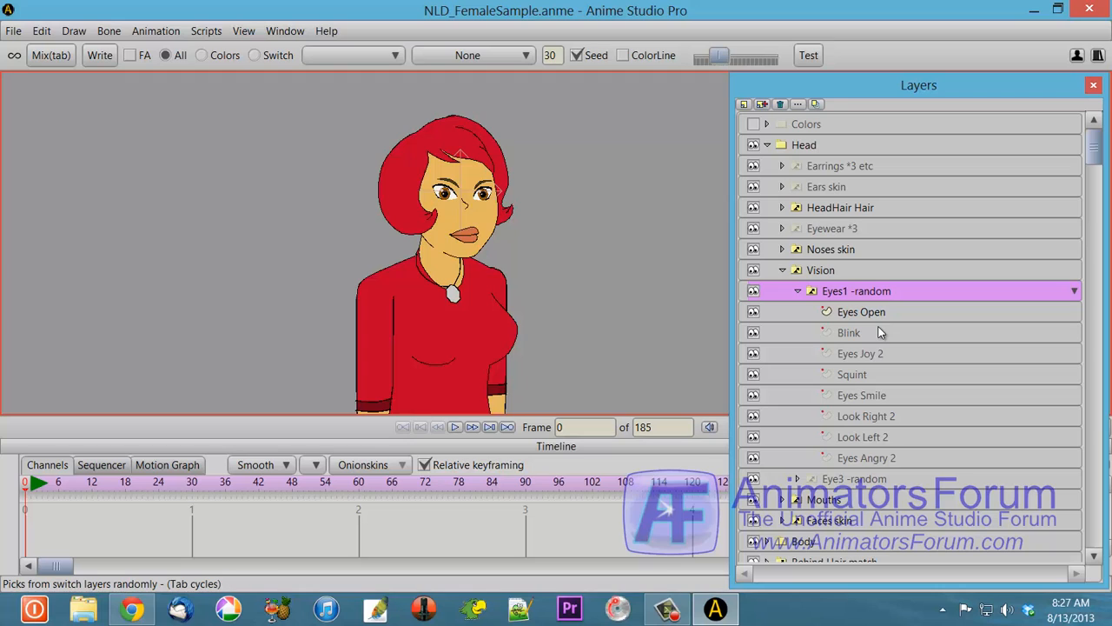
pyautogui.click(797, 291)
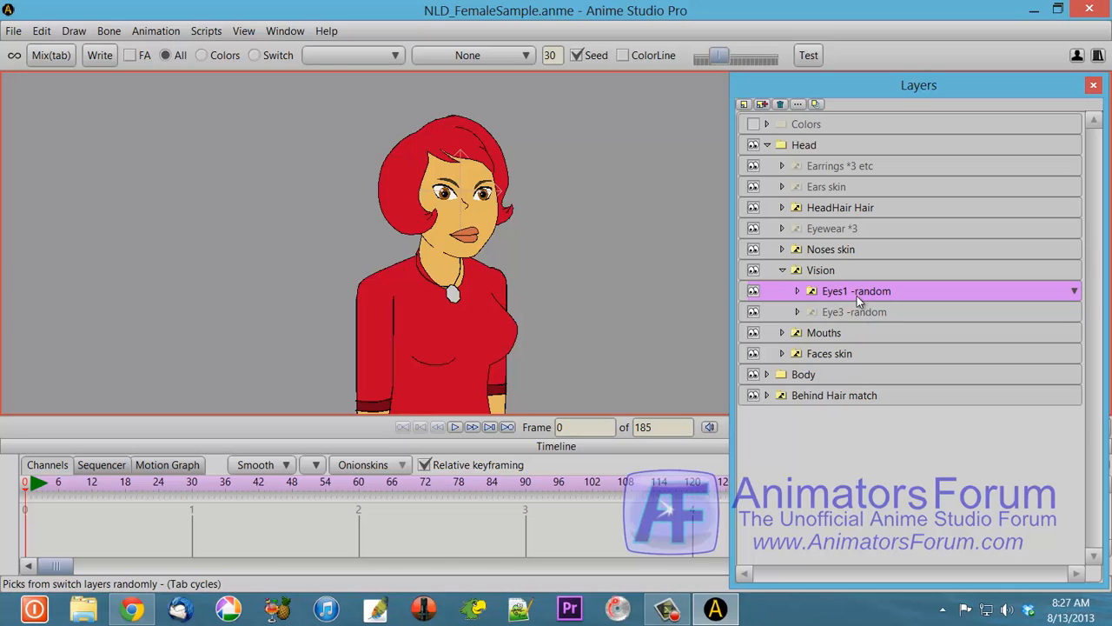
pyautogui.click(783, 271)
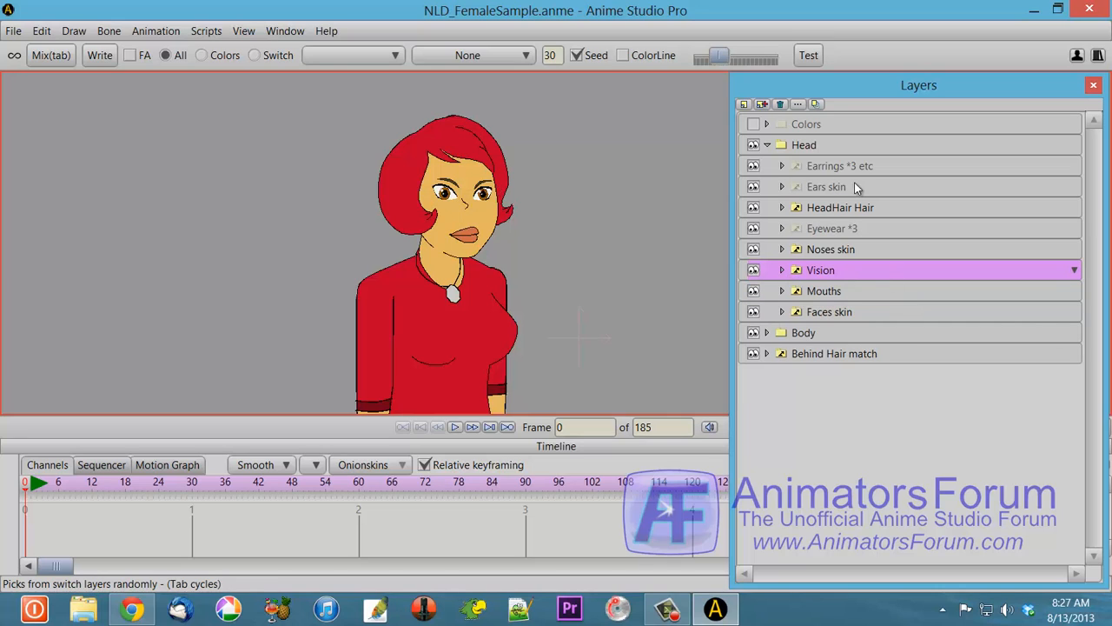
# Collapse the Head group and expand the Body group.
pyautogui.click(767, 146)
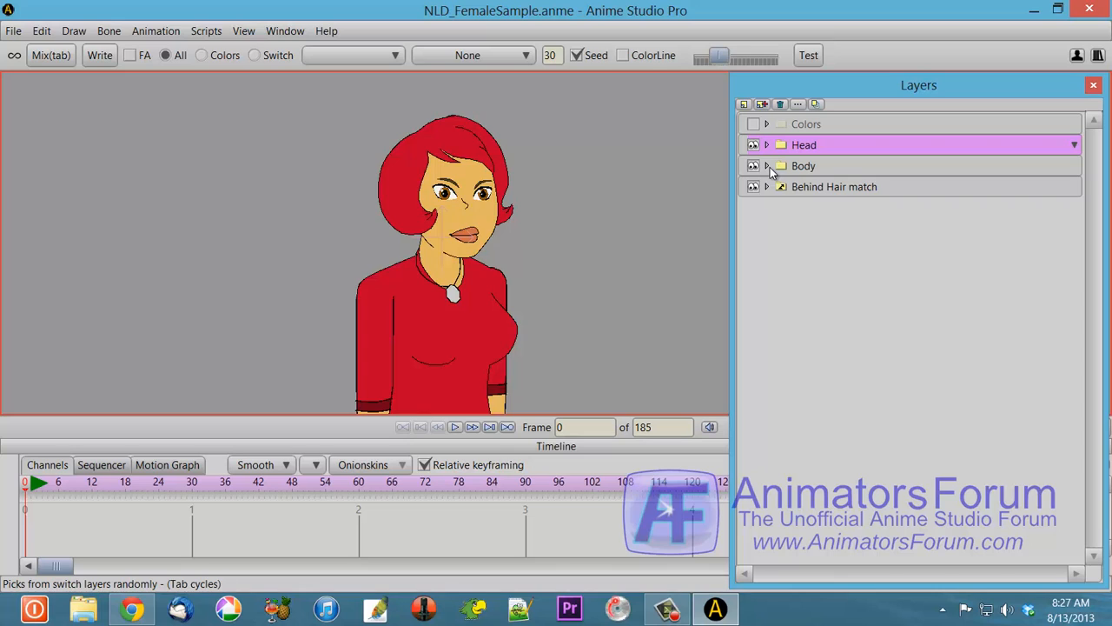
pyautogui.click(767, 145)
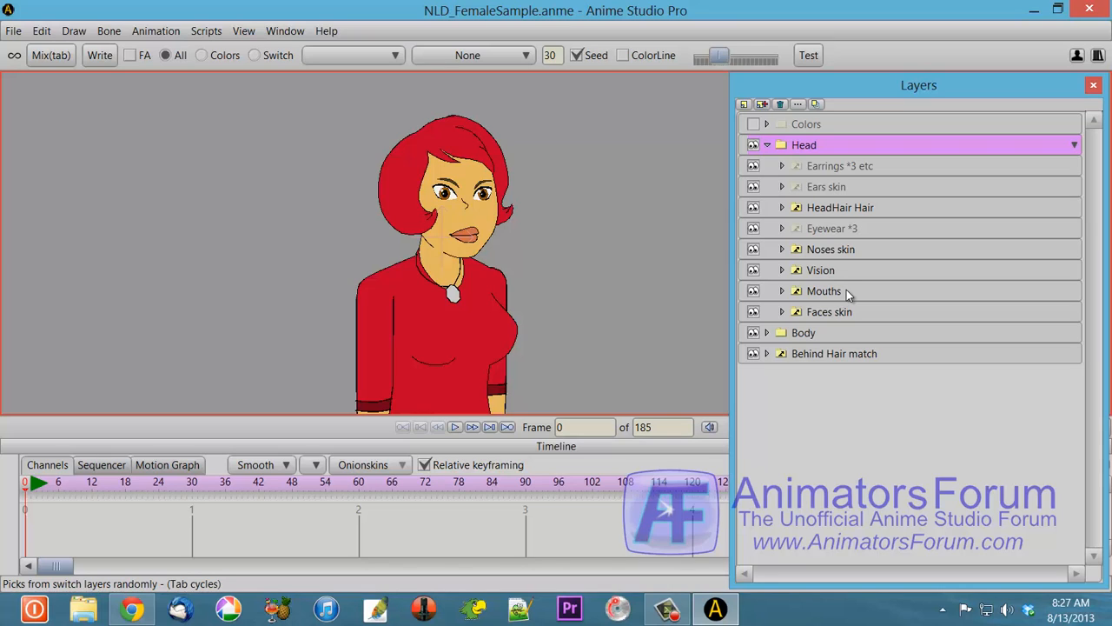
pyautogui.click(766, 145)
pyautogui.click(766, 145)
pyautogui.click(766, 145)
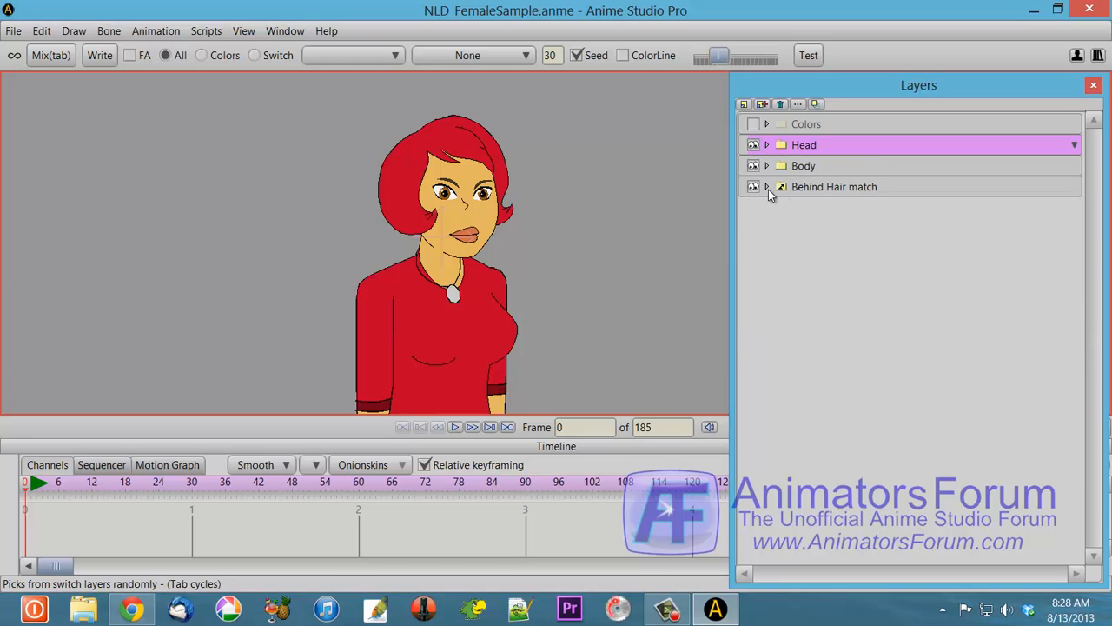
pyautogui.click(767, 166)
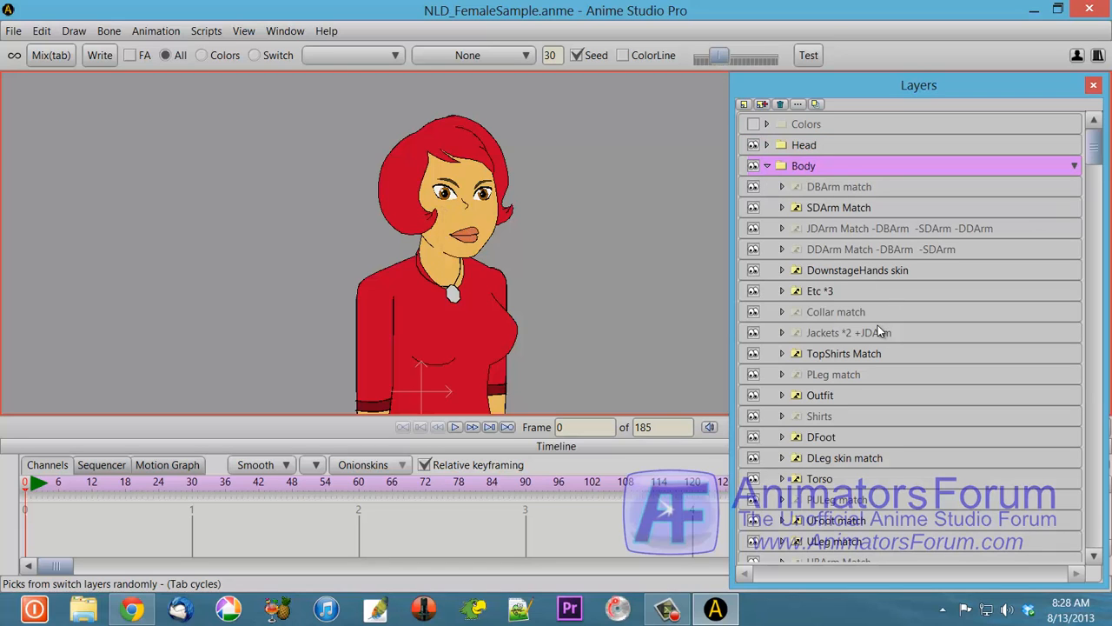
# Examine the names of the arm, leg and clothing switch layers in the Body group alongside the character's torso.
pyautogui.scroll(-1, 836, 242)
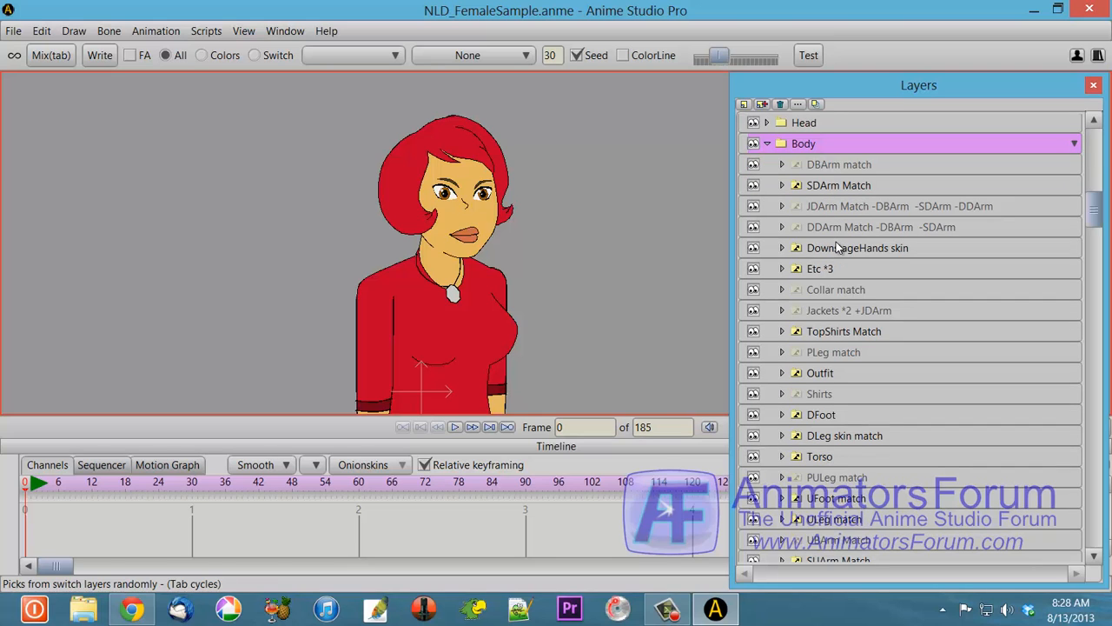
pyautogui.scroll(-4, 836, 242)
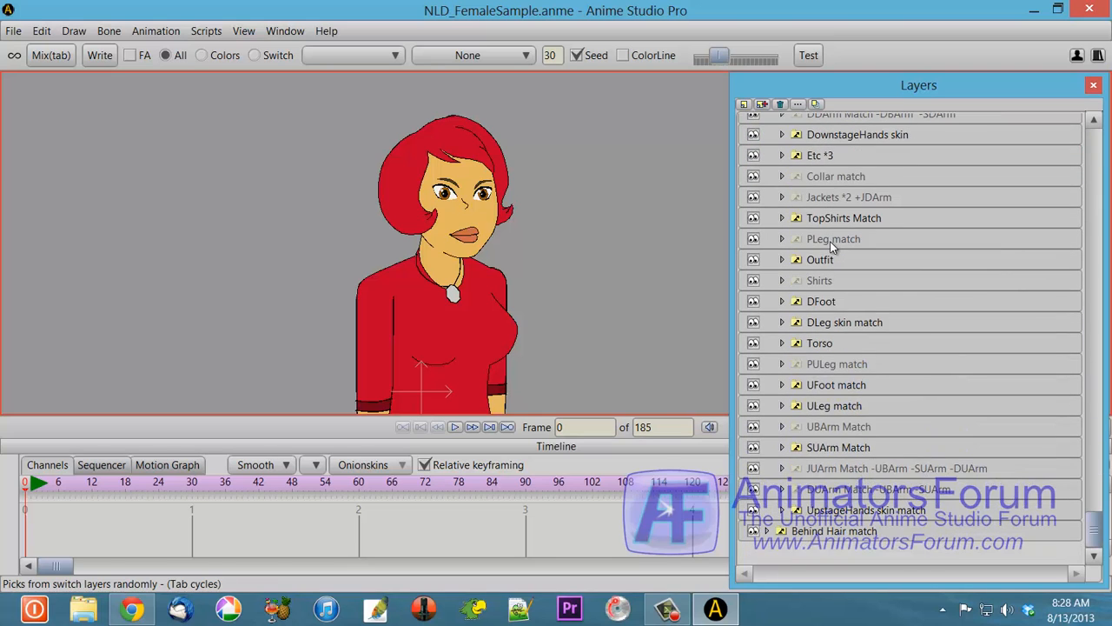
pyautogui.scroll(1, 830, 241)
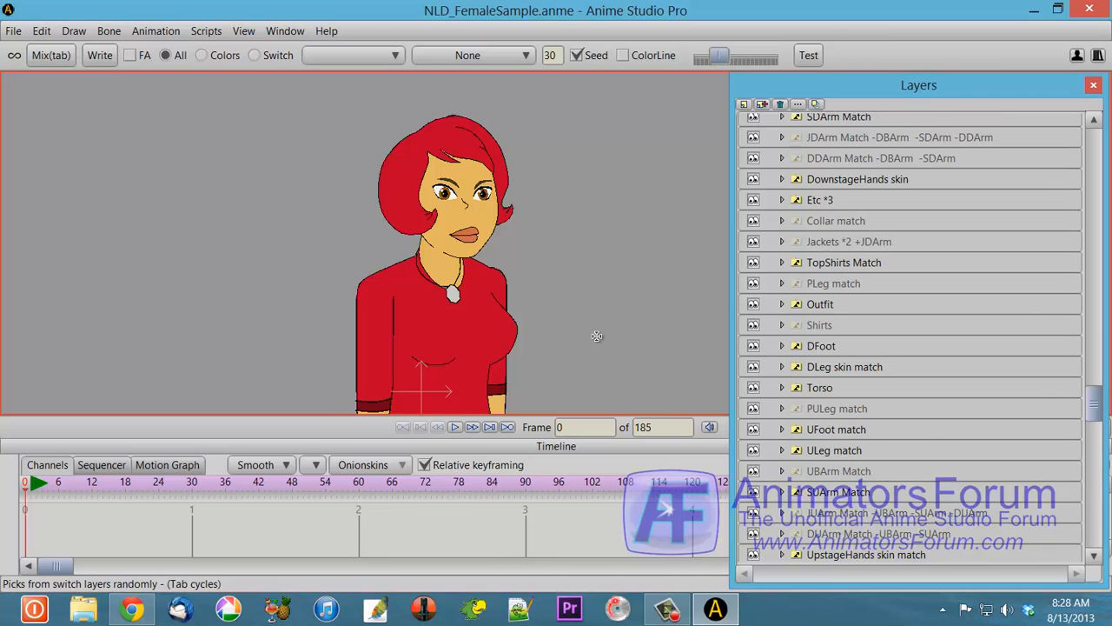
pyautogui.moveTo(594, 333); pyautogui.dragTo(588, 293)
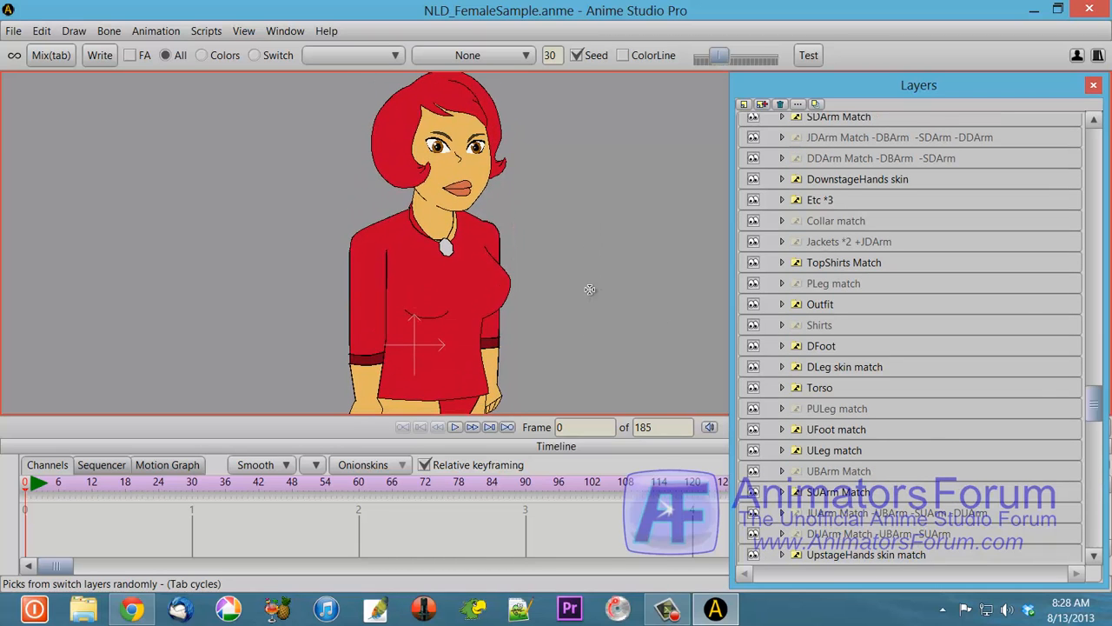
pyautogui.press('Tab')
pyautogui.press('Tab')
pyautogui.press('Tab')
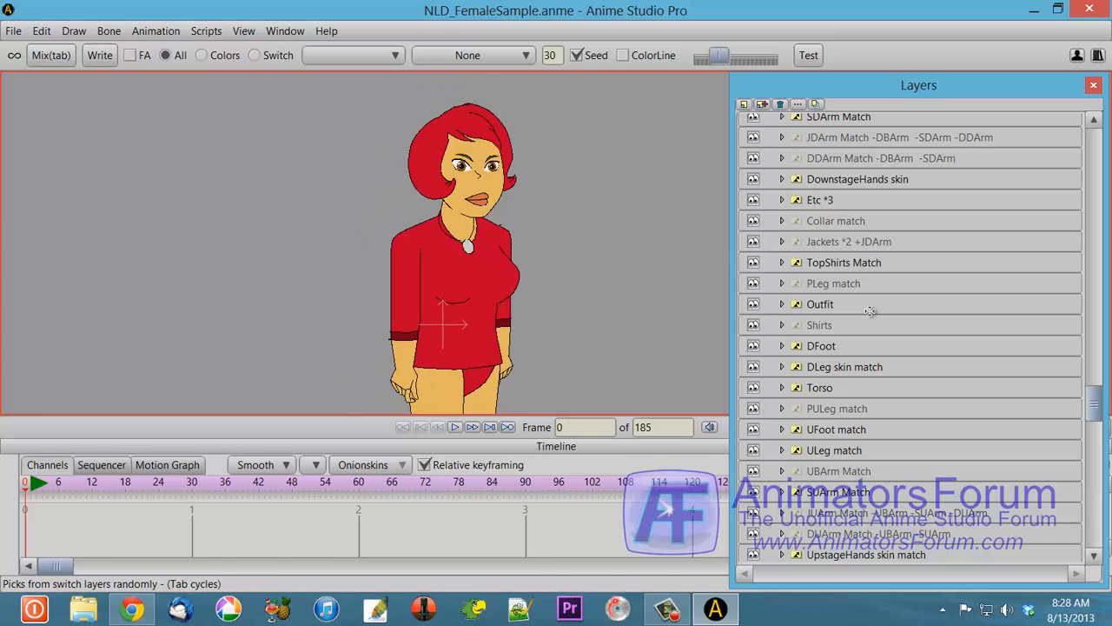
pyautogui.click(1093, 119)
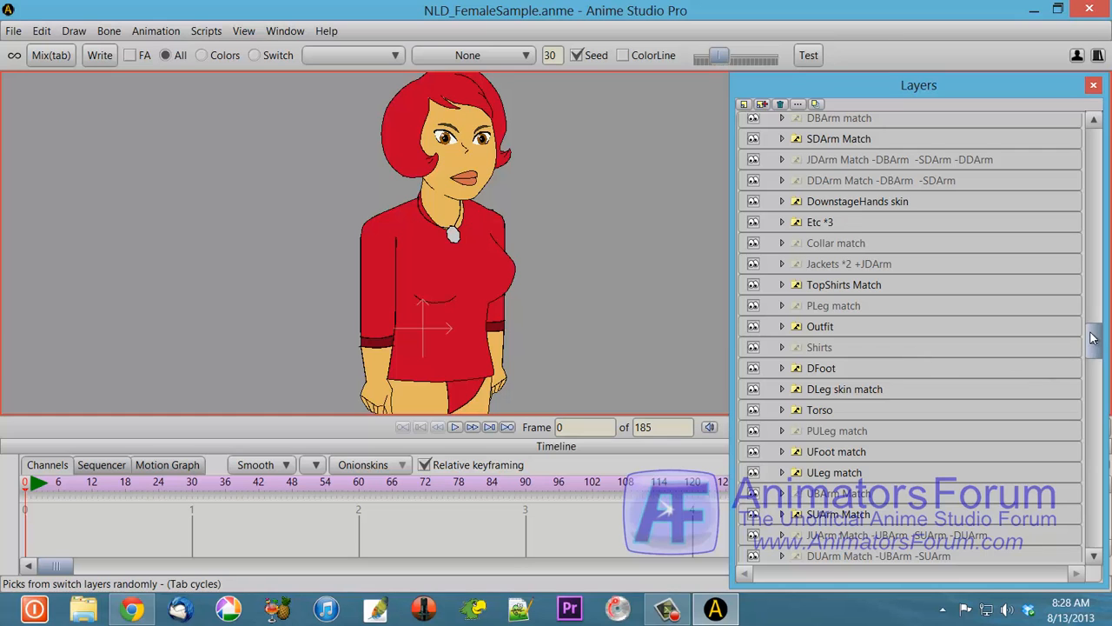
pyautogui.moveTo(1093, 338); pyautogui.dragTo(1094, 455)
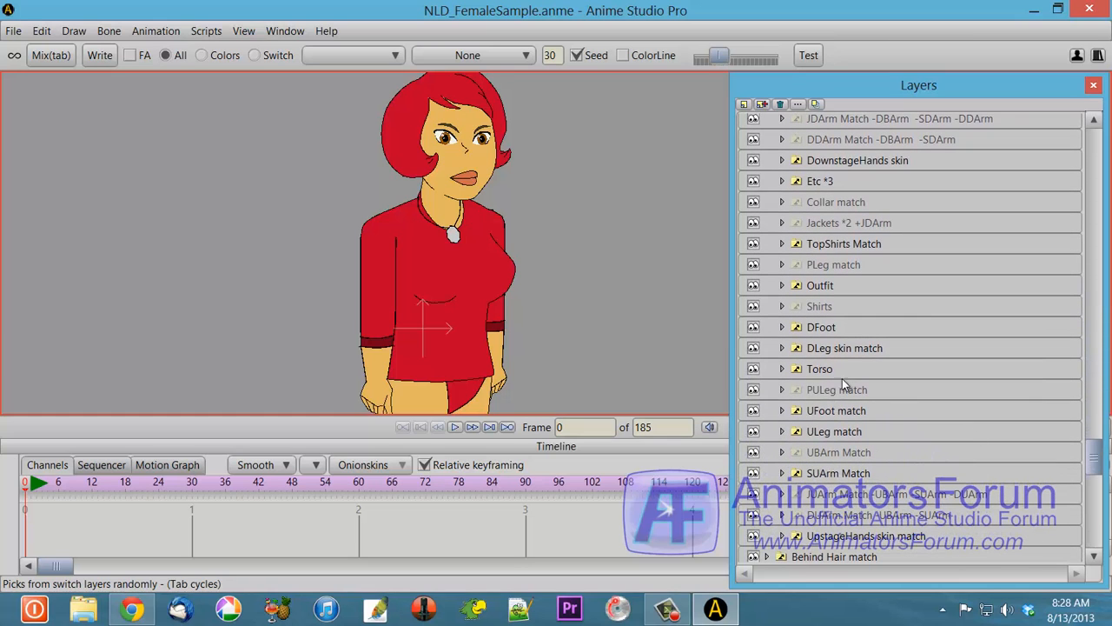
# Examine the layer inside the Torso switch, briefly check DLeg skin match, and collapse both.
pyautogui.click(782, 368)
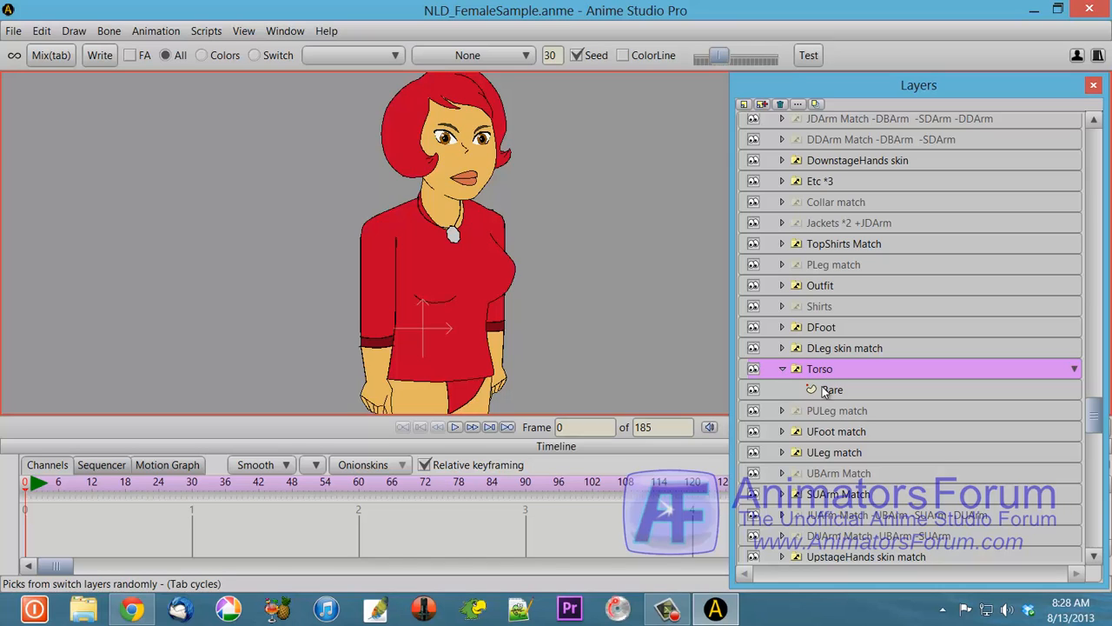
pyautogui.click(780, 370)
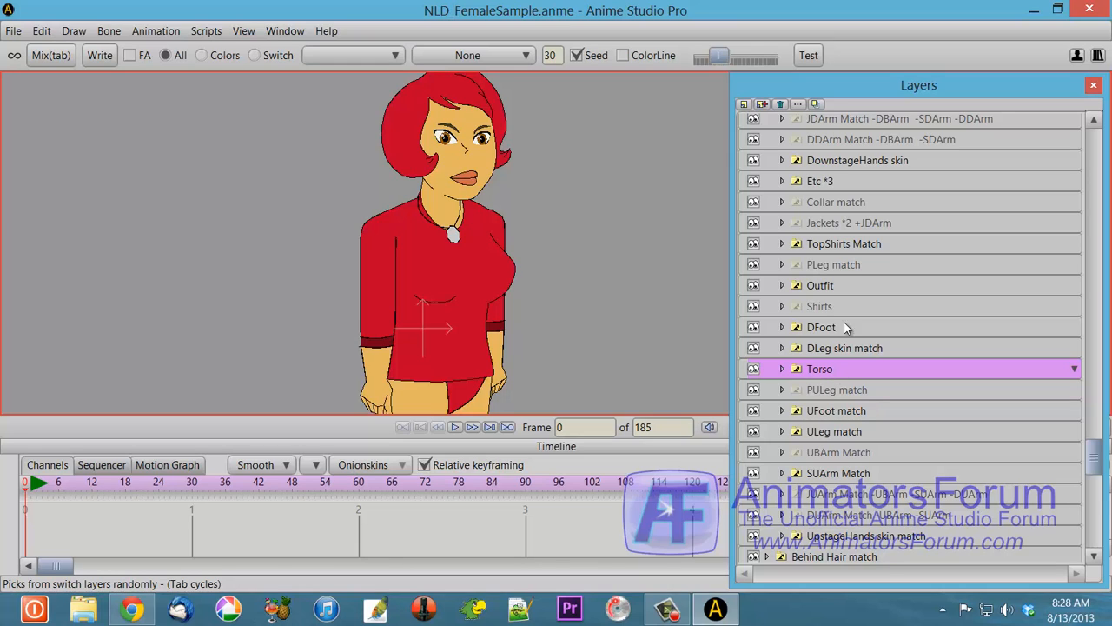
pyautogui.click(781, 353)
pyautogui.click(781, 352)
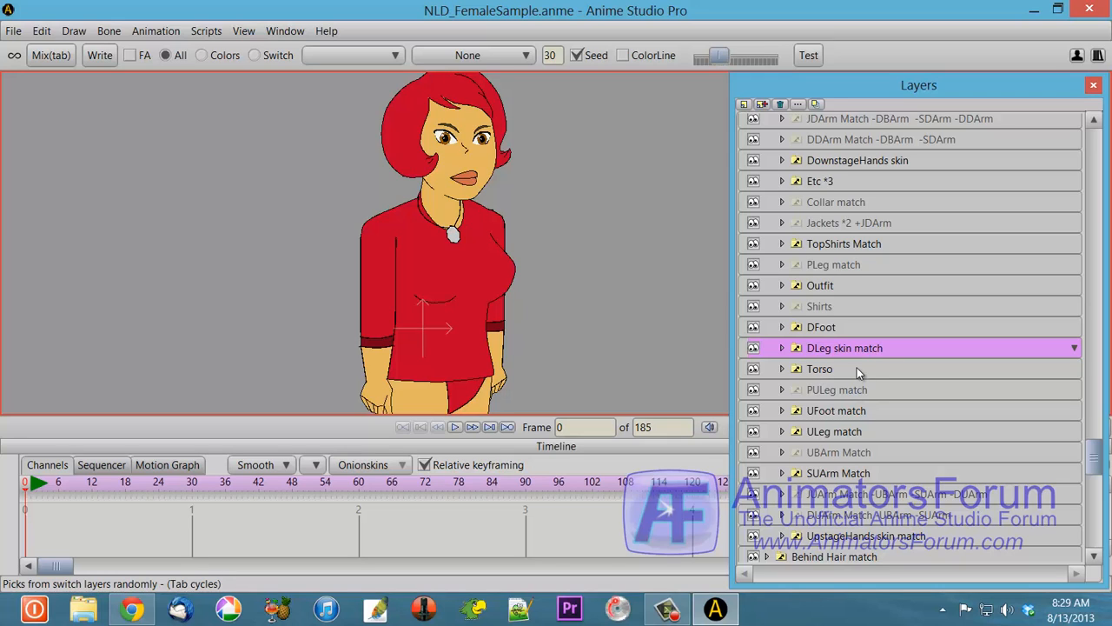
# Examine the tagged shirt layer names inside the Shirts switch, and collapse it.
pyautogui.click(783, 309)
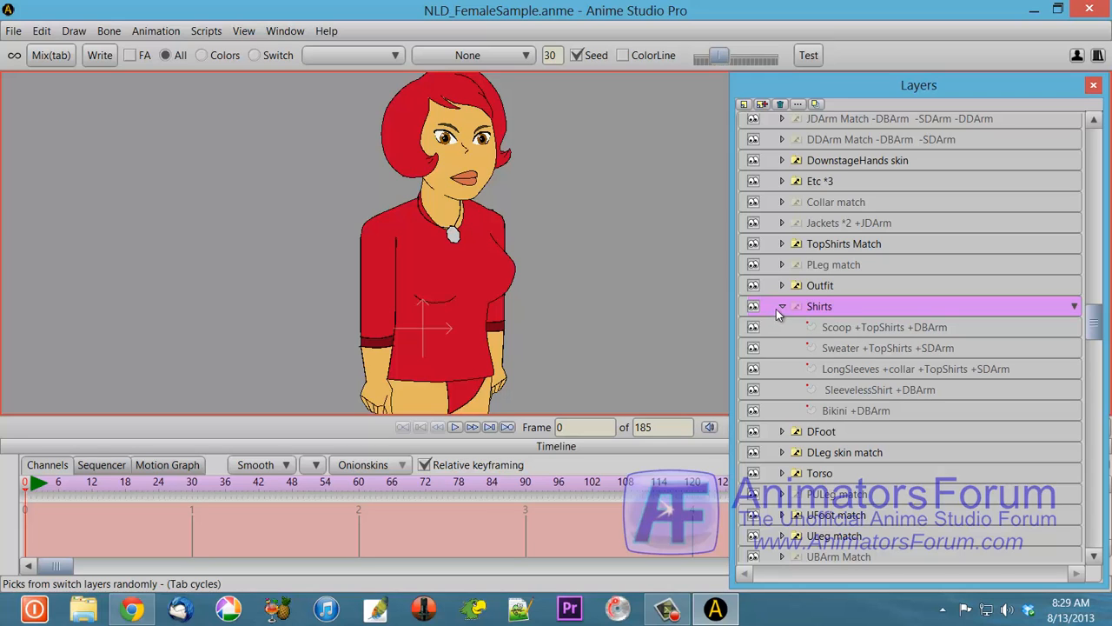
pyautogui.click(782, 307)
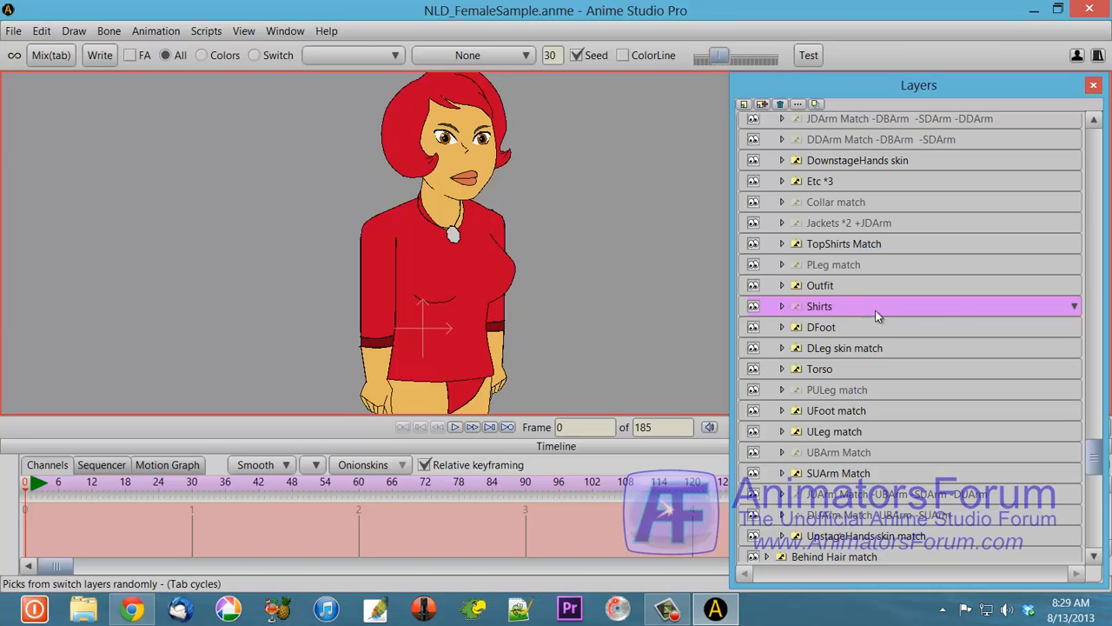
pyautogui.click(782, 307)
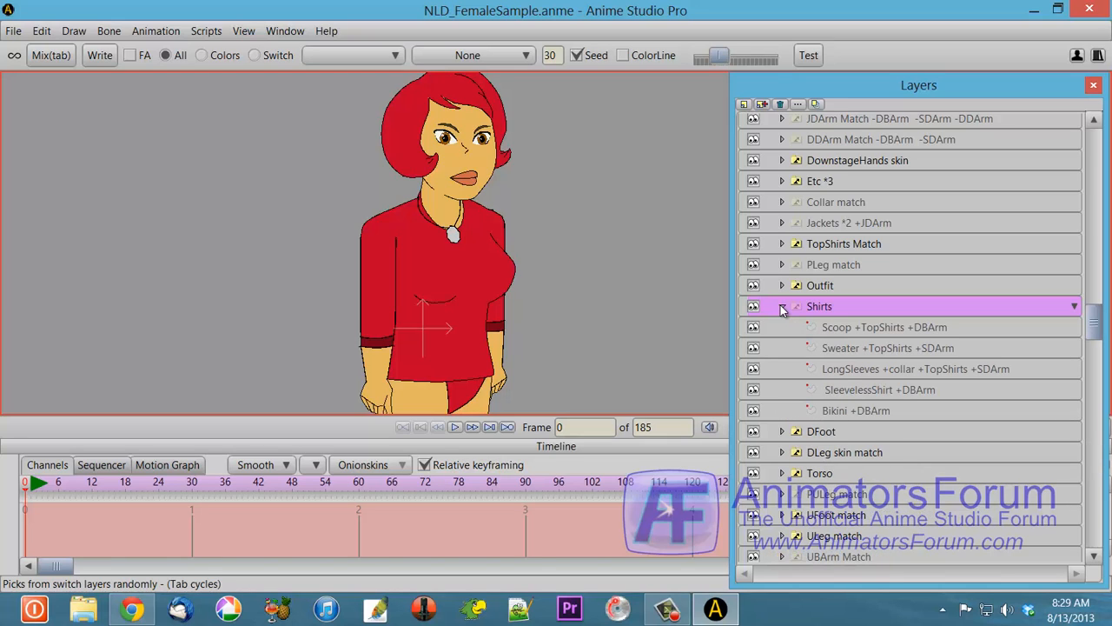
pyautogui.click(782, 307)
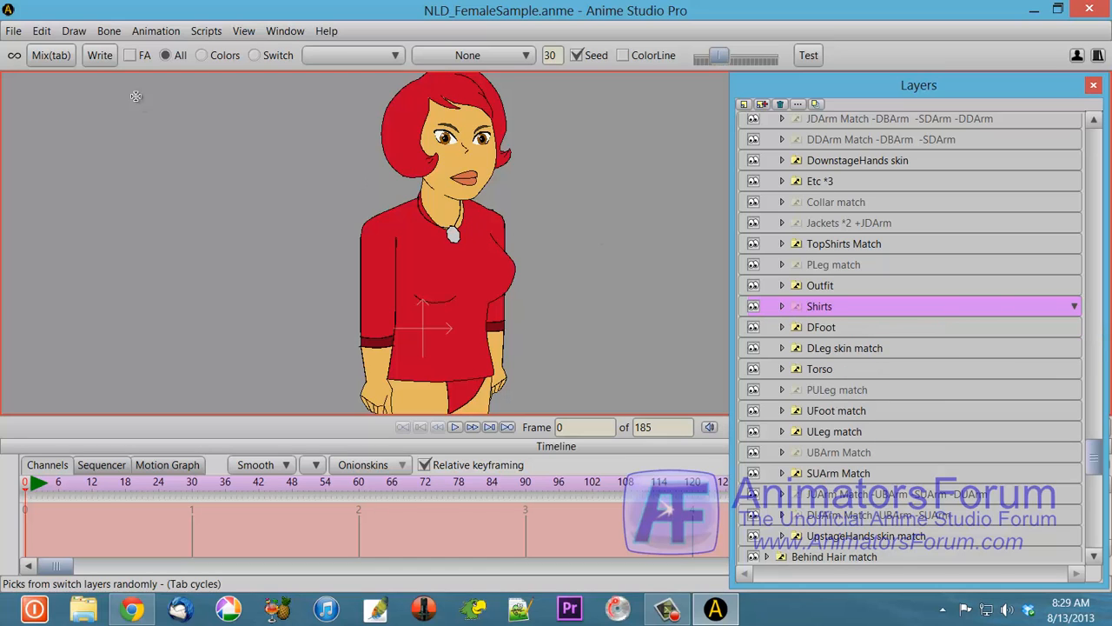
# Randomly mix the whole character twice and expand the Shirts switch to check which shirt layer is selected.
pyautogui.click(59, 58)
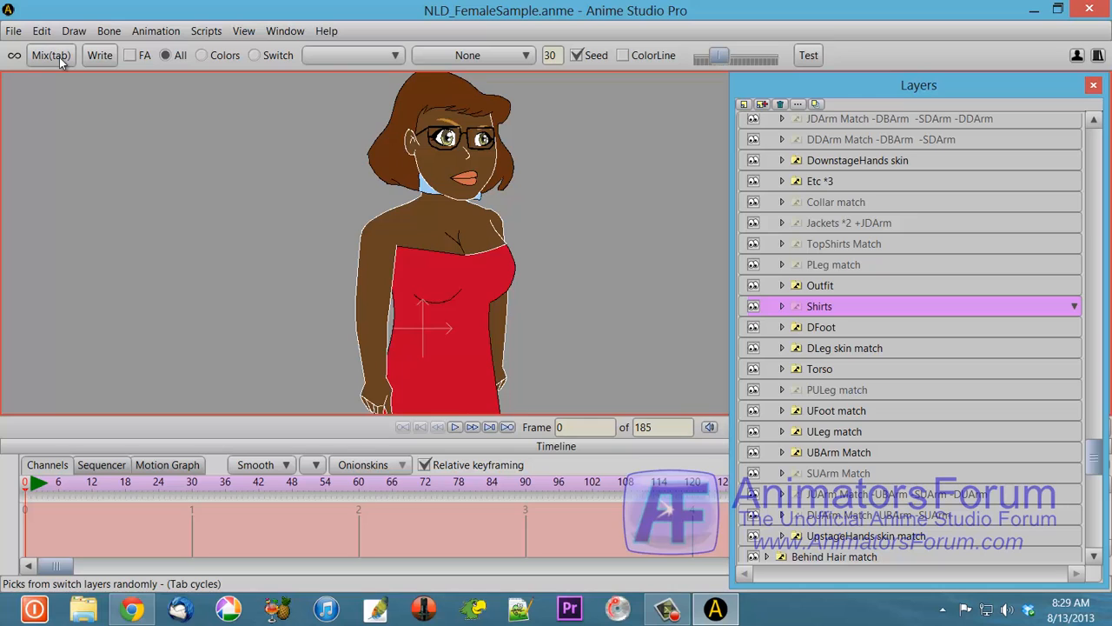
pyautogui.click(59, 57)
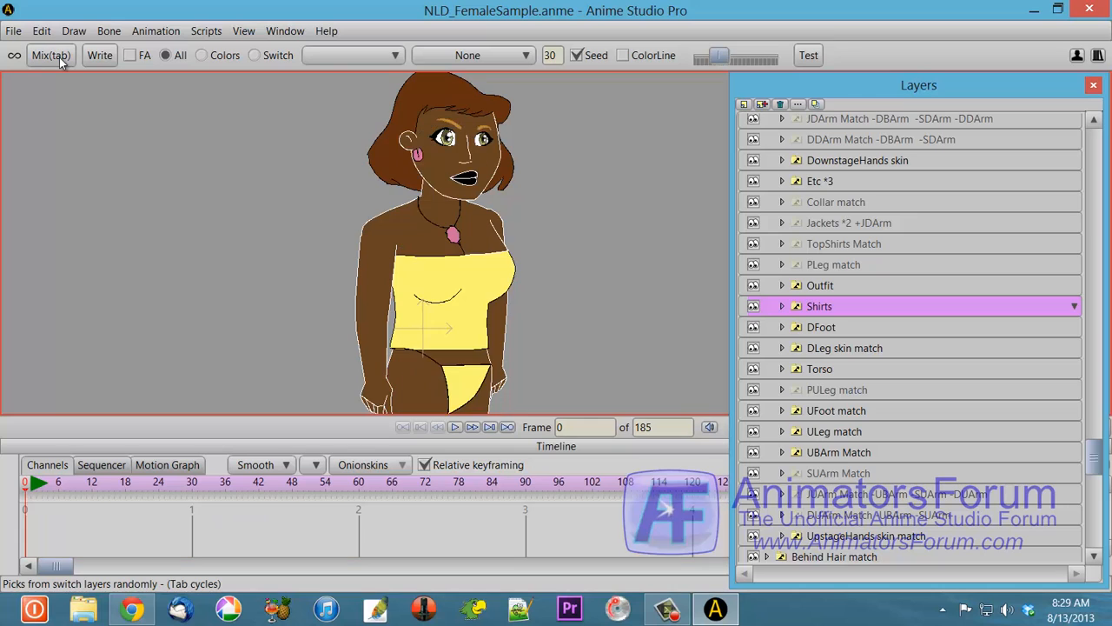
pyautogui.click(781, 306)
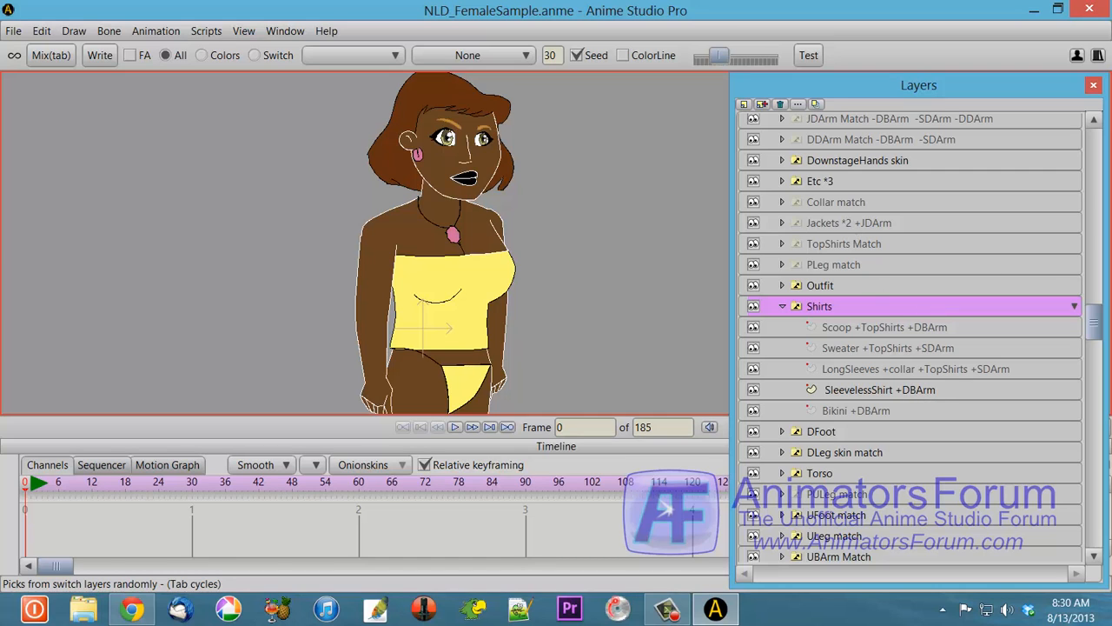
# Compare the layer inside the DBArm match switch with the +DBArm tags in Shirts, and collapse DBArm match.
pyautogui.moveTo(1098, 327); pyautogui.dragTo(1063, 168)
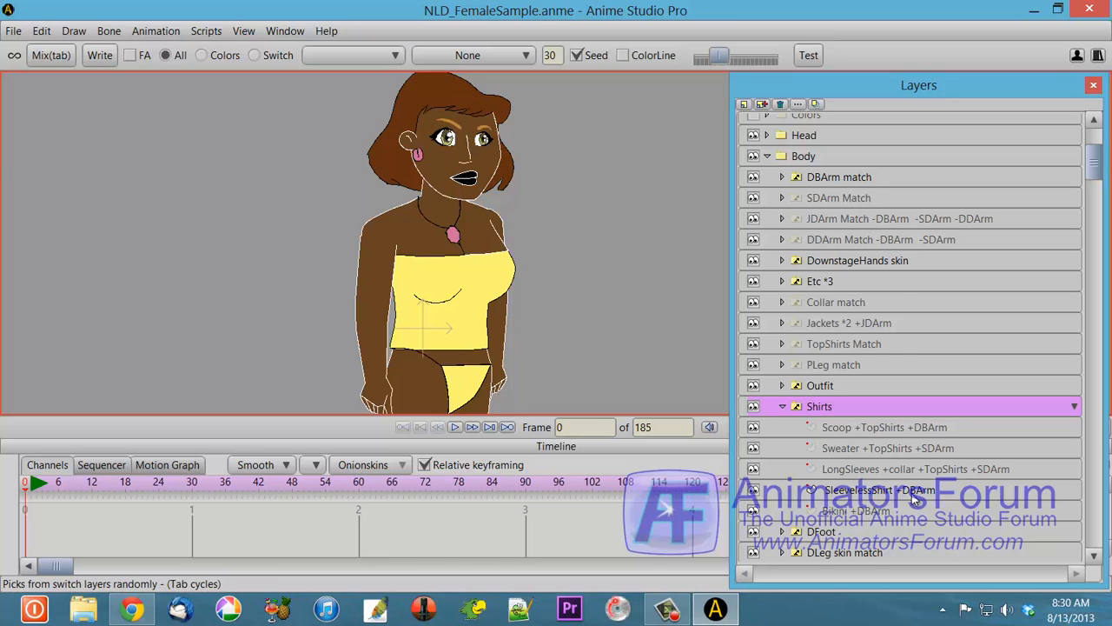
pyautogui.click(784, 178)
pyautogui.click(782, 177)
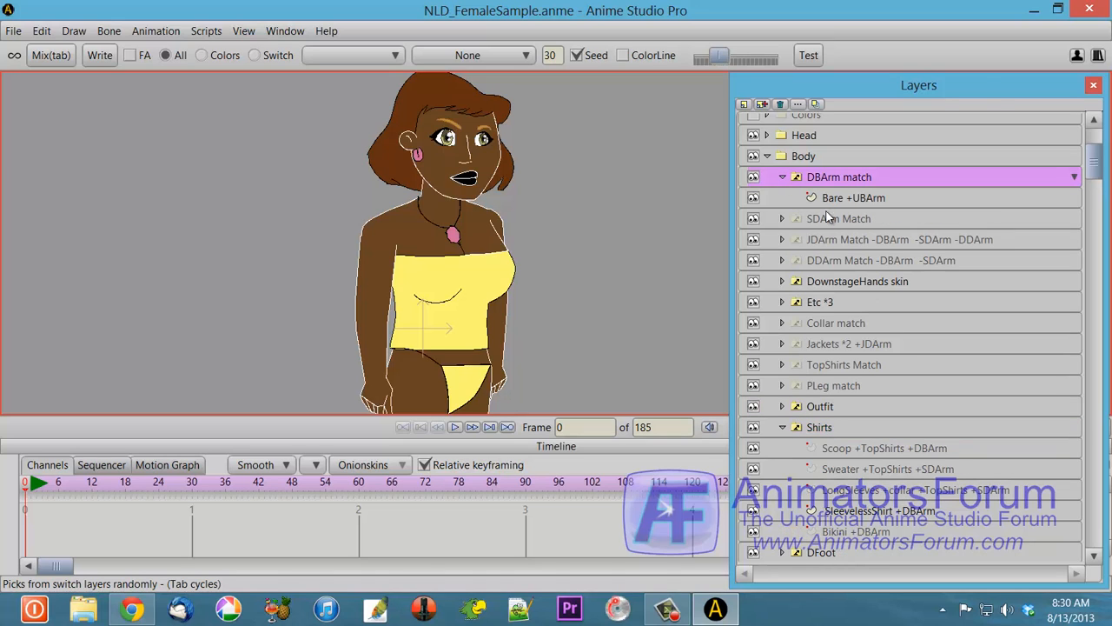
pyautogui.click(782, 177)
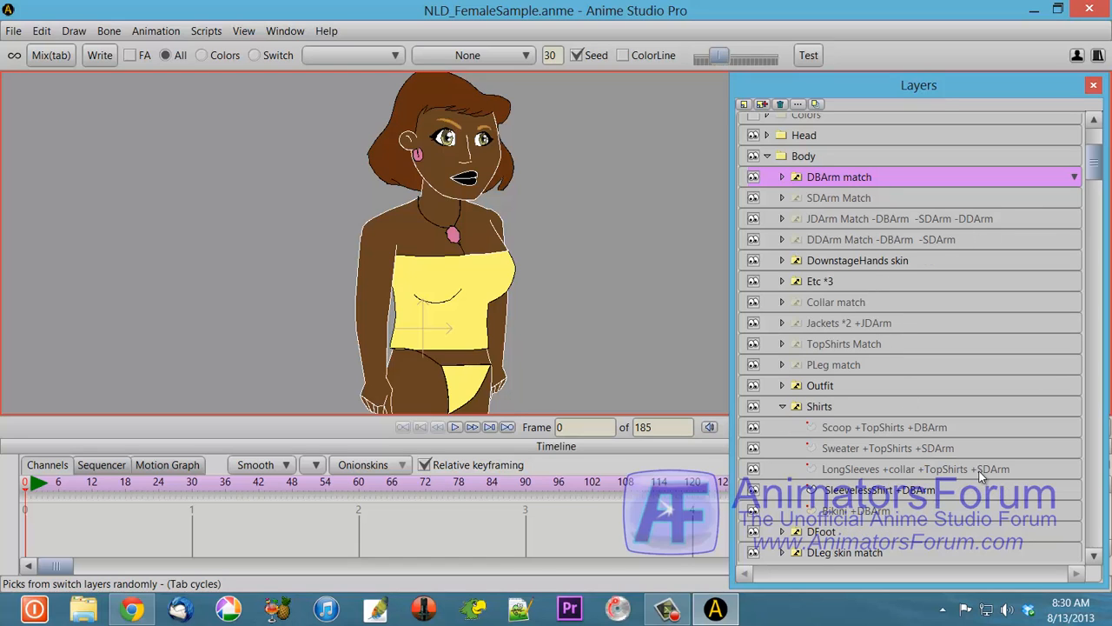
# Randomly mix the whole character many times in a row, with the Body group's switch layers in view.
pyautogui.click(56, 57)
pyautogui.click(57, 58)
pyautogui.click(57, 57)
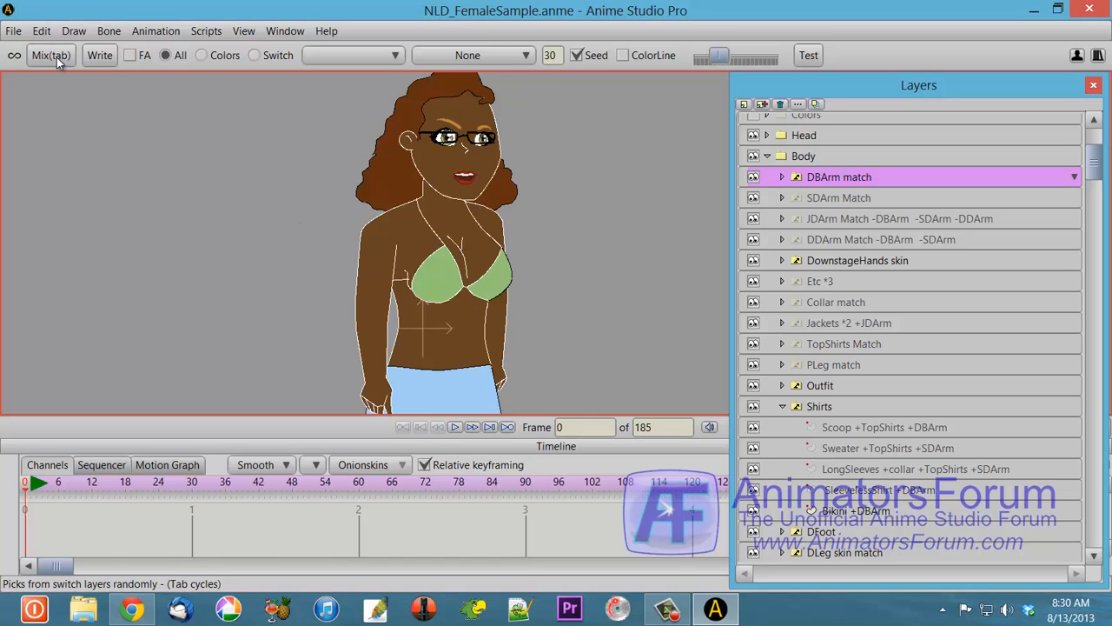
pyautogui.click(57, 57)
pyautogui.click(56, 57)
pyautogui.click(57, 57)
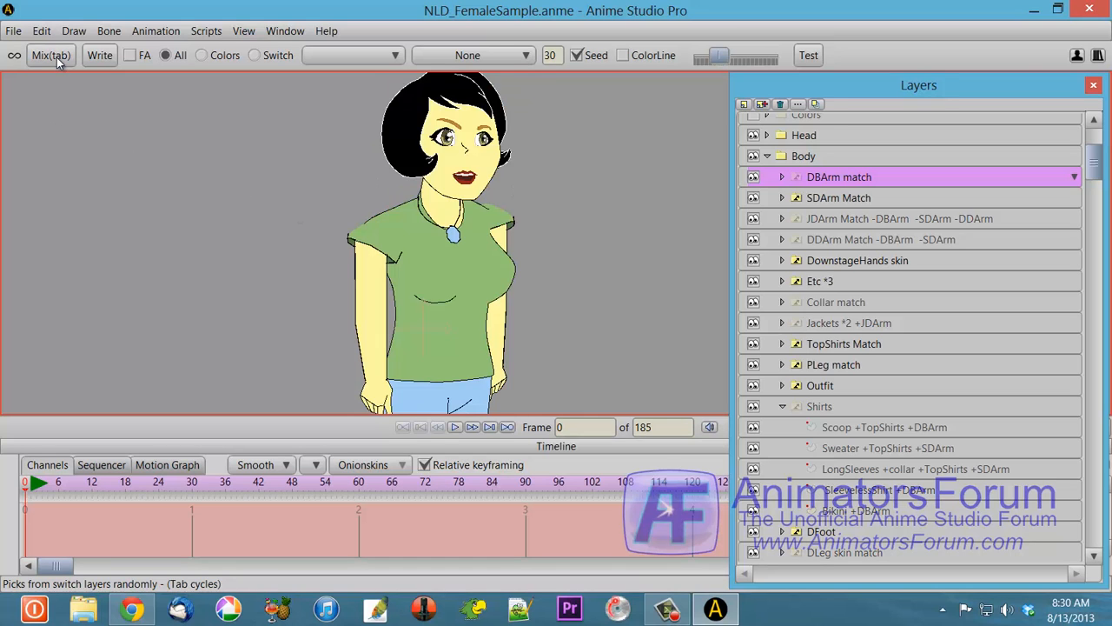
pyautogui.click(57, 57)
pyautogui.click(57, 57)
pyautogui.click(56, 58)
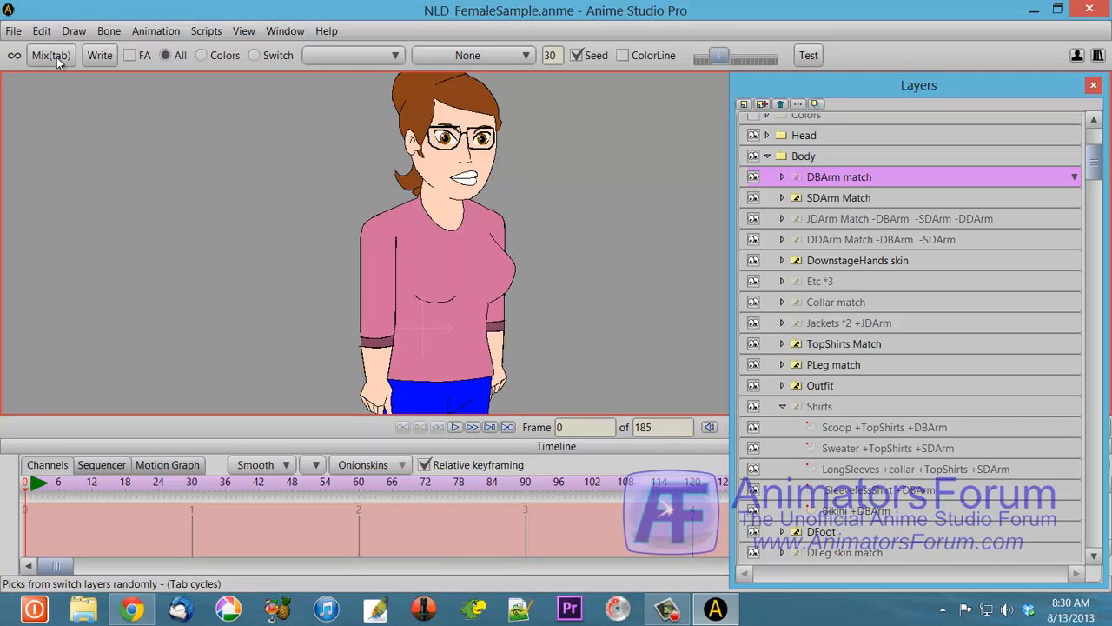
pyautogui.click(57, 57)
pyautogui.click(57, 57)
pyautogui.click(56, 58)
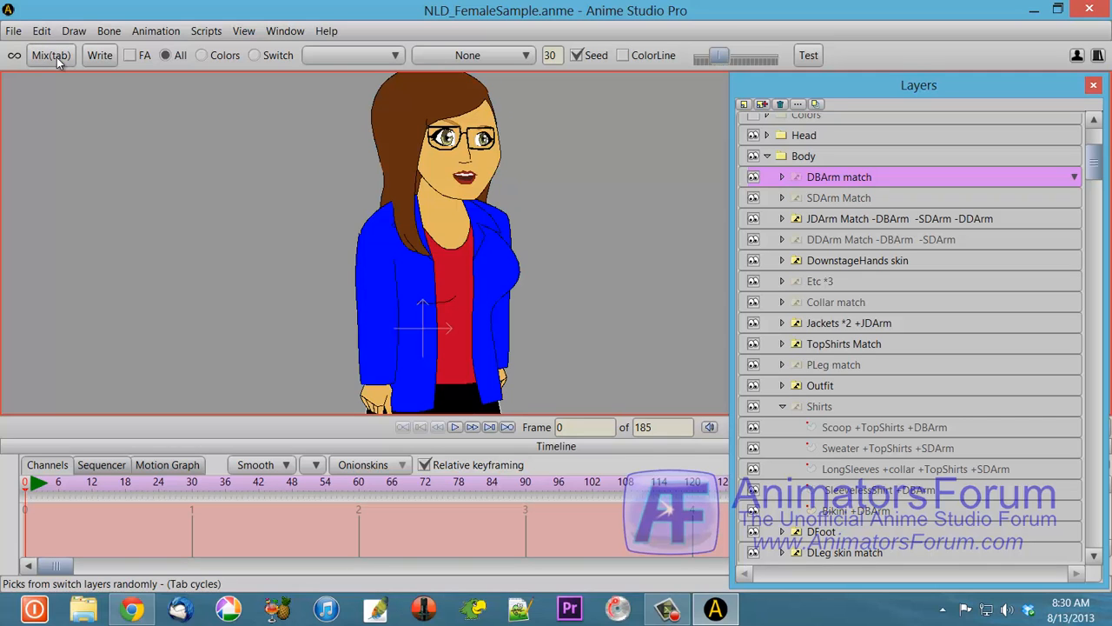
pyautogui.click(57, 57)
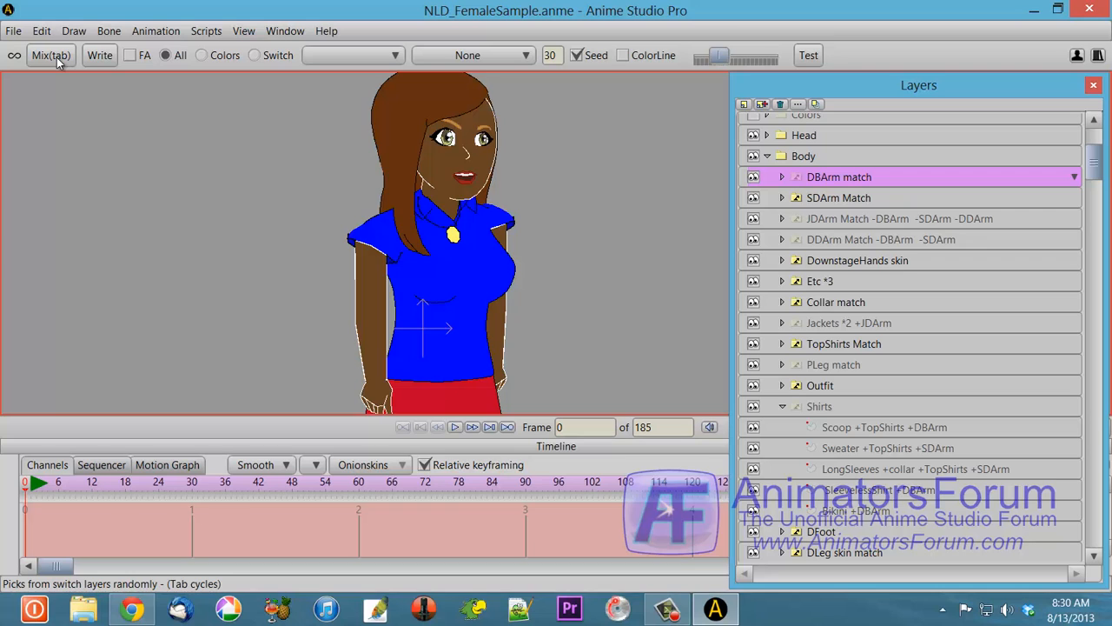
pyautogui.click(56, 57)
pyautogui.click(56, 58)
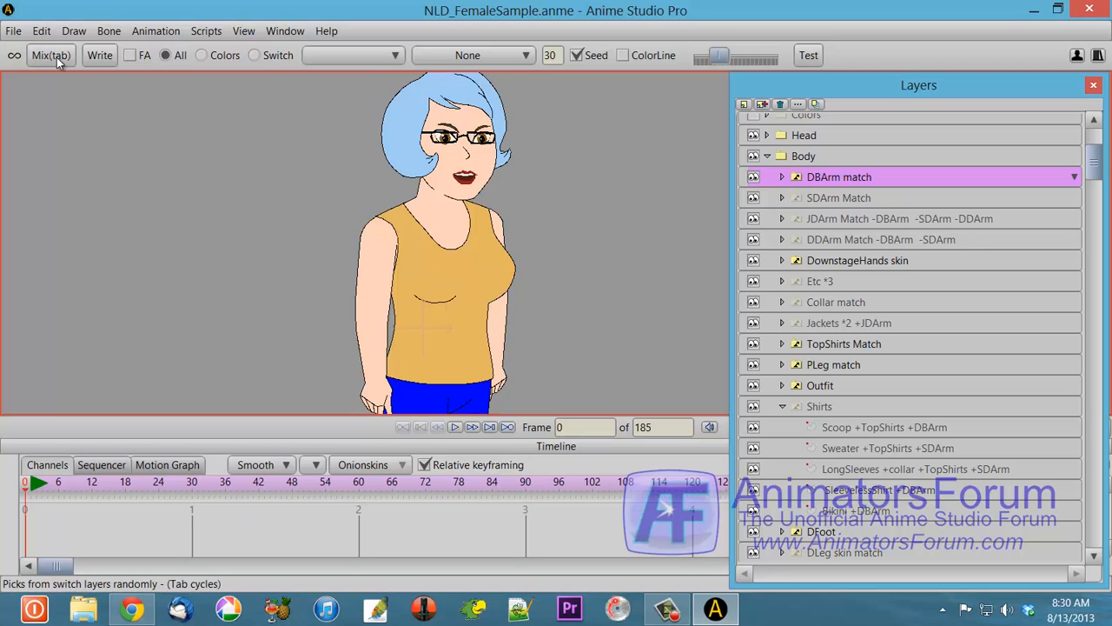
pyautogui.click(56, 57)
pyautogui.click(57, 57)
pyautogui.click(57, 58)
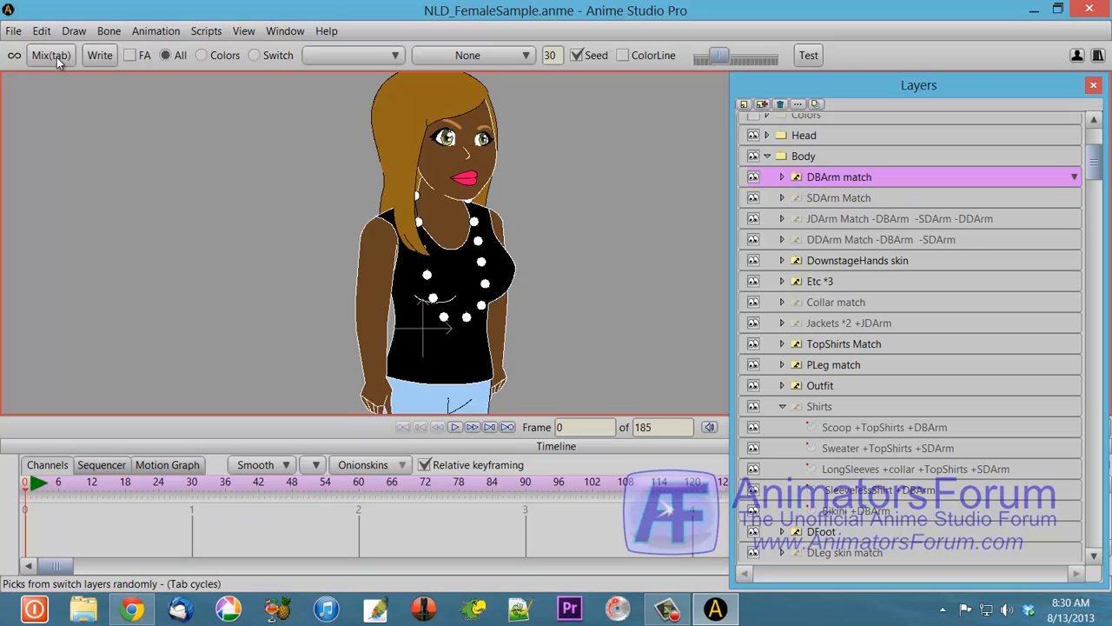
pyautogui.click(57, 58)
pyautogui.click(57, 57)
pyautogui.click(56, 58)
pyautogui.click(57, 58)
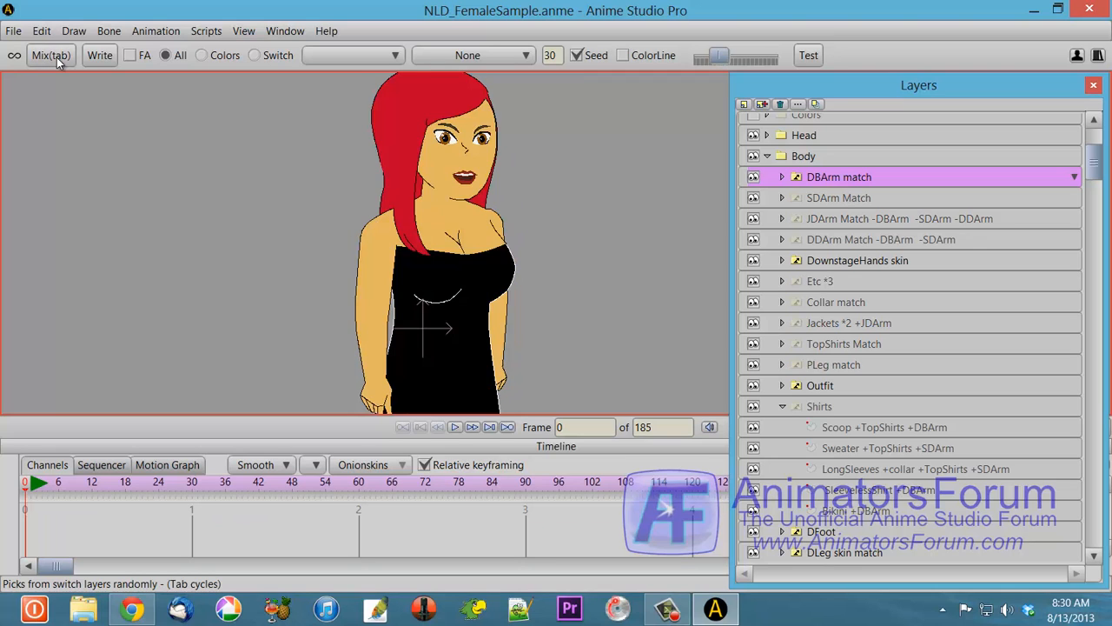
pyautogui.click(57, 58)
pyautogui.click(56, 57)
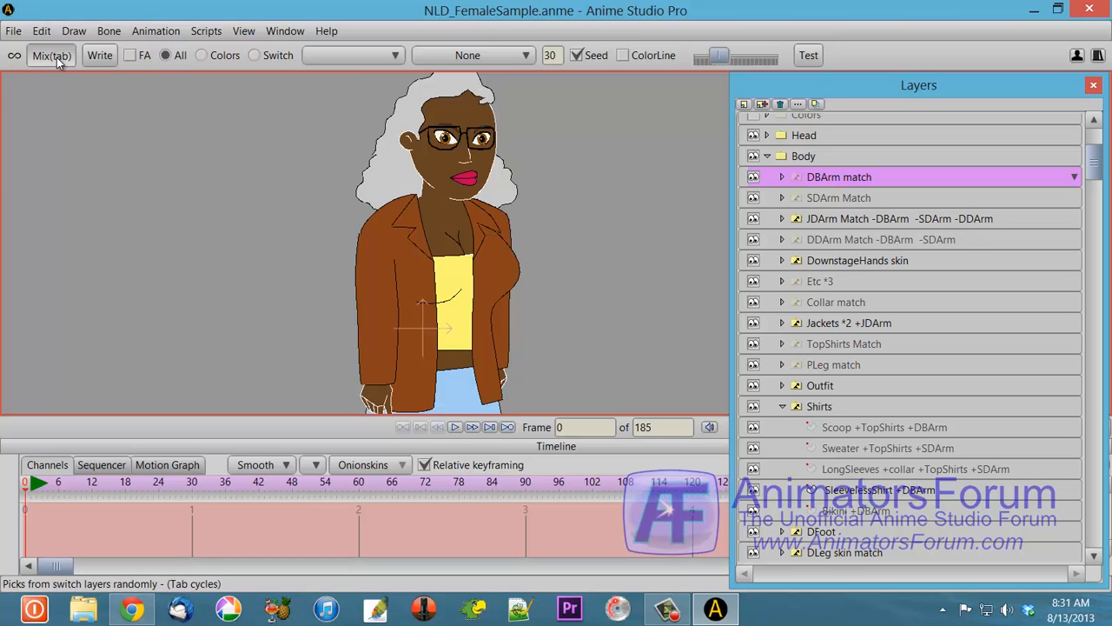
pyautogui.click(57, 57)
pyautogui.click(57, 57)
pyautogui.click(57, 57)
pyautogui.click(56, 57)
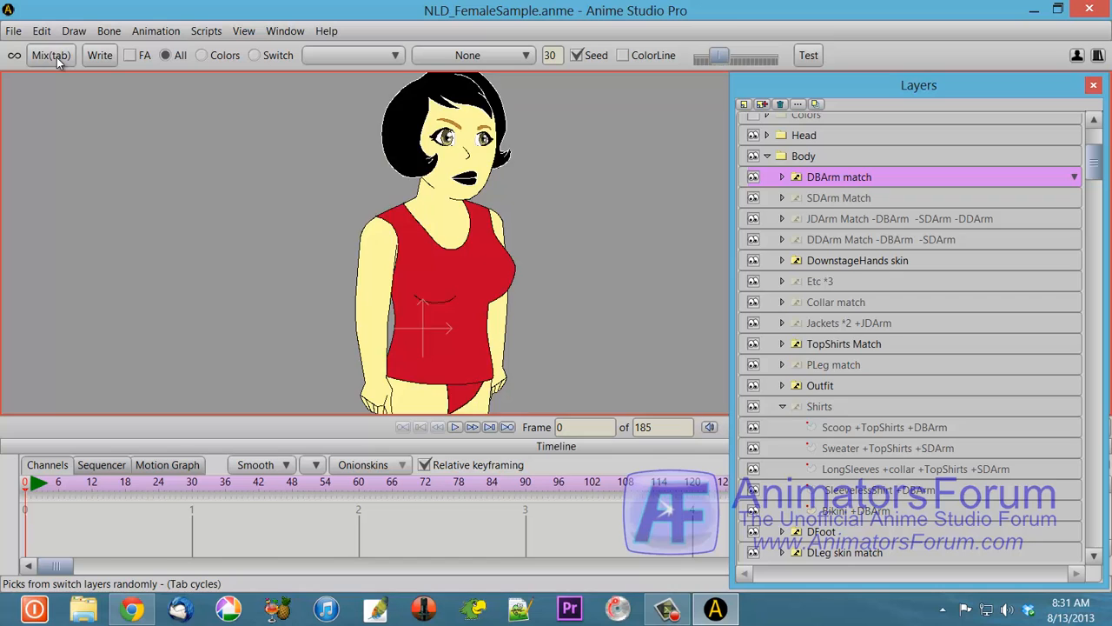
pyautogui.click(56, 58)
pyautogui.click(56, 58)
pyautogui.click(56, 58)
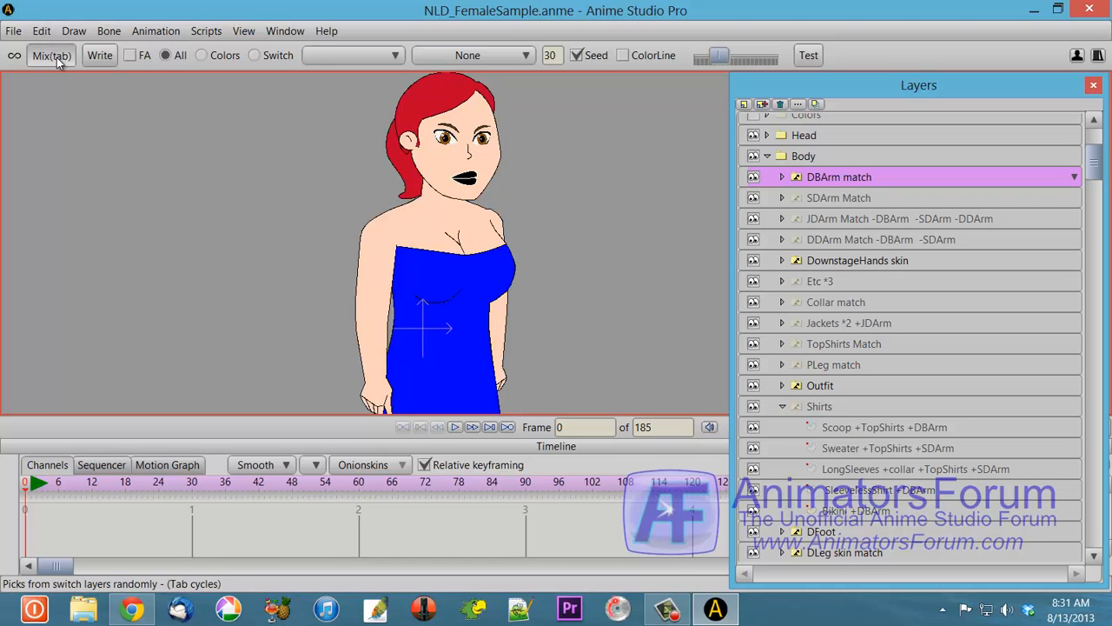
pyautogui.click(57, 57)
pyautogui.click(56, 58)
pyautogui.click(56, 57)
pyautogui.click(56, 58)
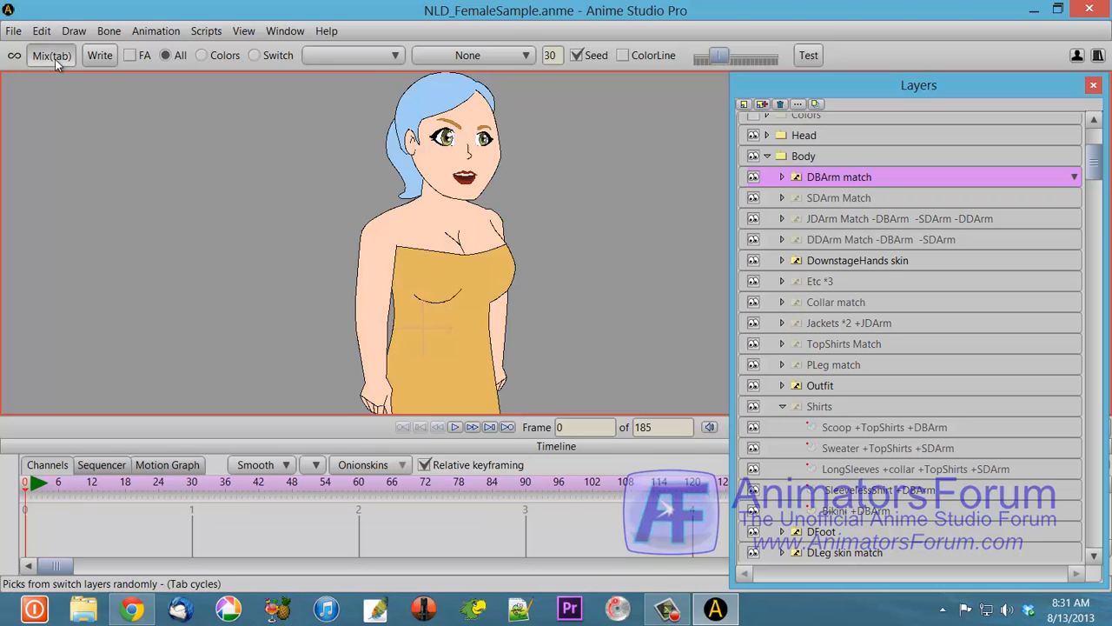
pyautogui.click(55, 59)
pyautogui.click(54, 59)
pyautogui.click(55, 59)
pyautogui.click(54, 59)
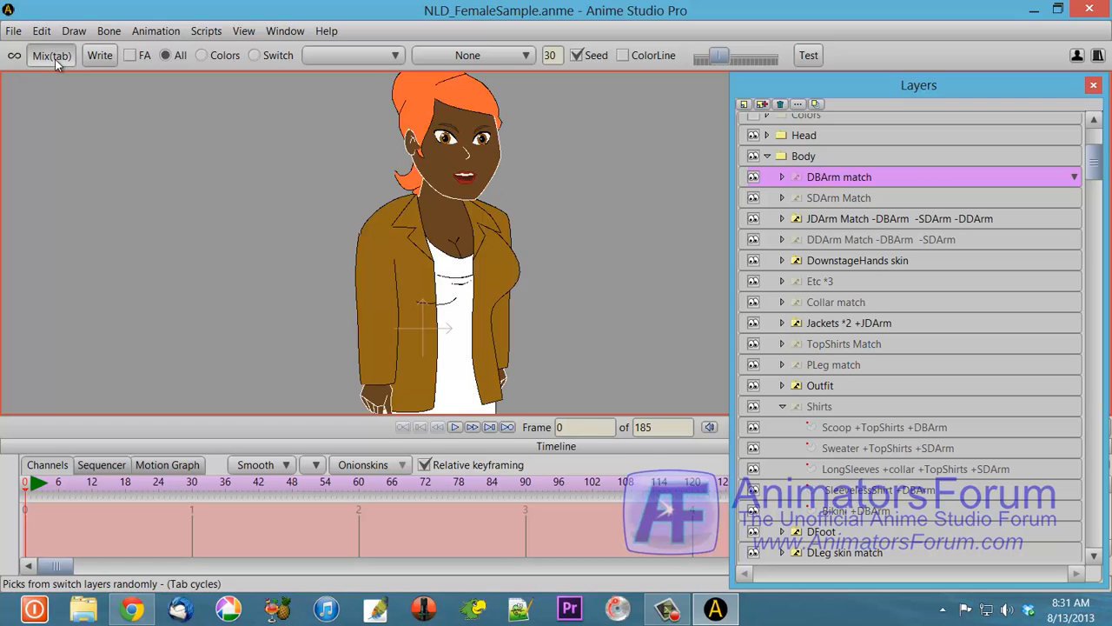
pyautogui.click(54, 59)
pyautogui.click(54, 59)
pyautogui.click(54, 60)
pyautogui.click(55, 59)
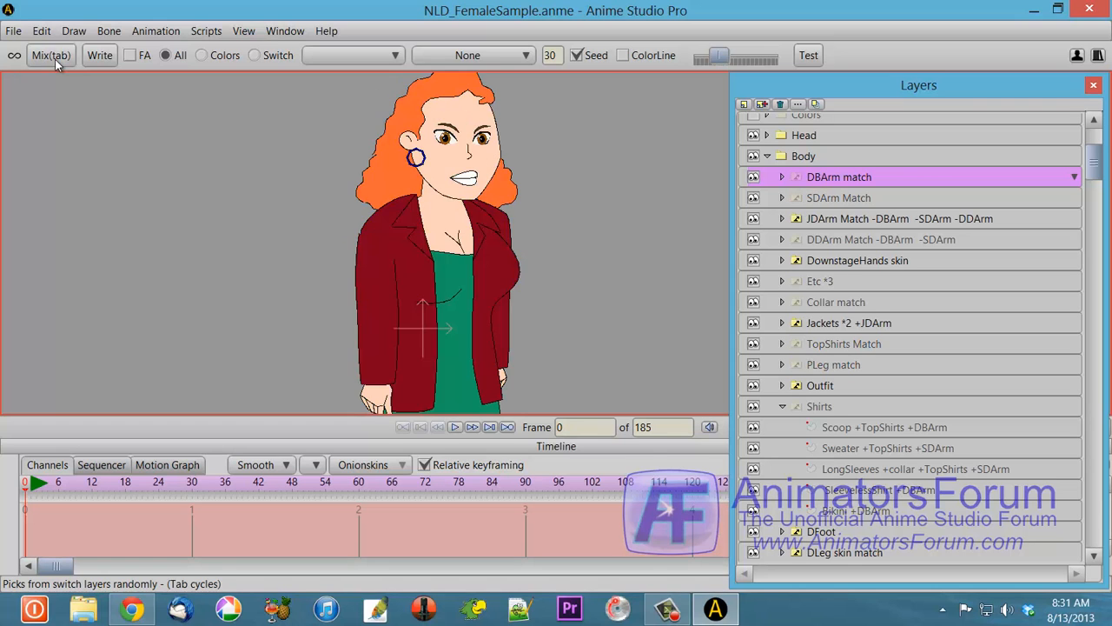
pyautogui.click(55, 59)
pyautogui.click(55, 59)
pyautogui.click(55, 60)
pyautogui.click(55, 59)
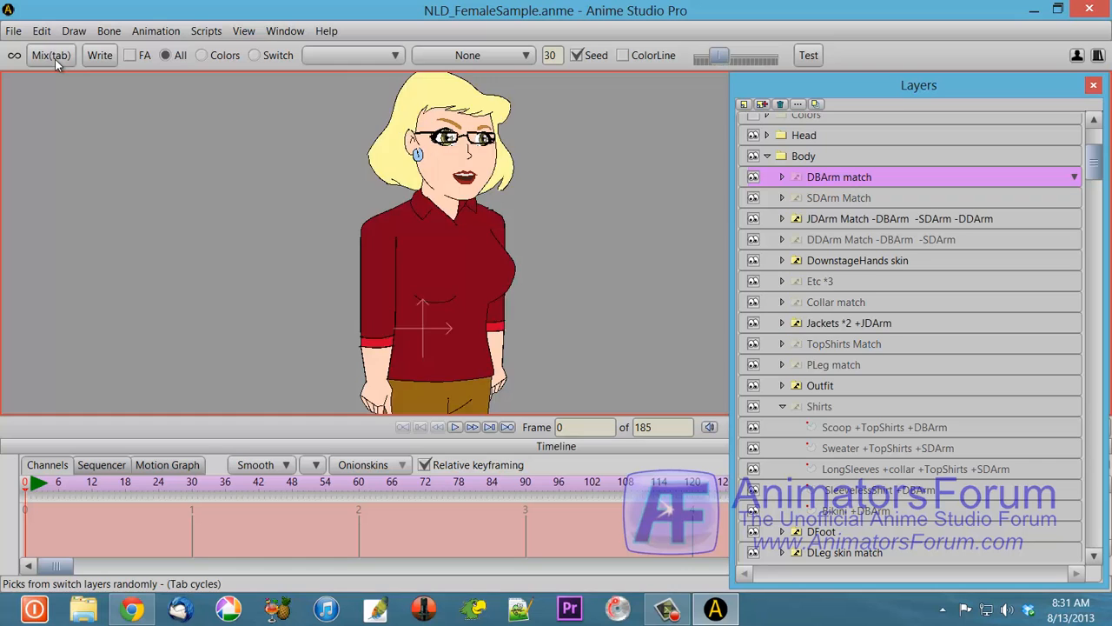
pyautogui.click(54, 59)
pyautogui.click(55, 59)
pyautogui.click(55, 59)
pyautogui.click(55, 59)
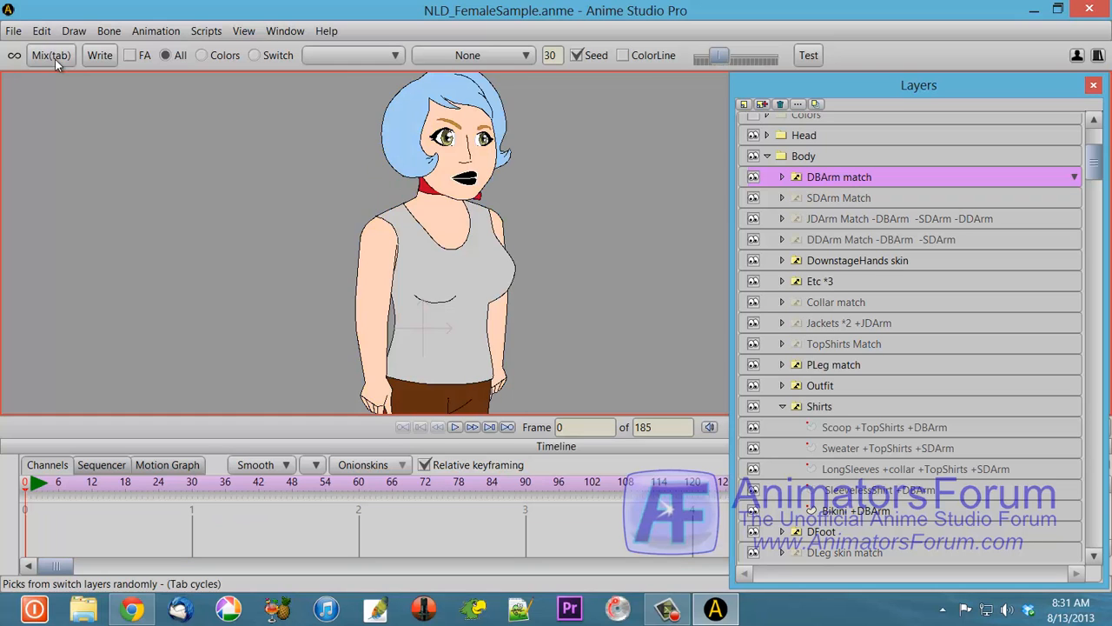
pyautogui.click(55, 60)
pyautogui.click(54, 59)
pyautogui.click(54, 59)
pyautogui.click(55, 59)
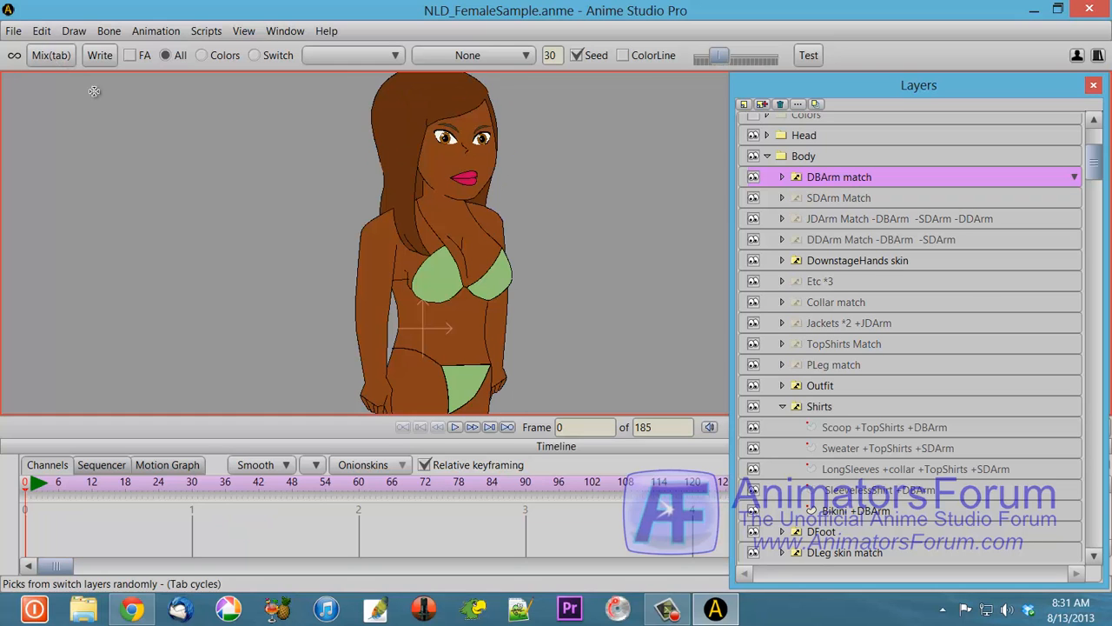
# Expand the Outfit switch and examine the tagged layers inside its Skirts and Pants sub-switches, collapsing each sub-switch after viewing.
pyautogui.moveTo(1096, 172); pyautogui.dragTo(1080, 504)
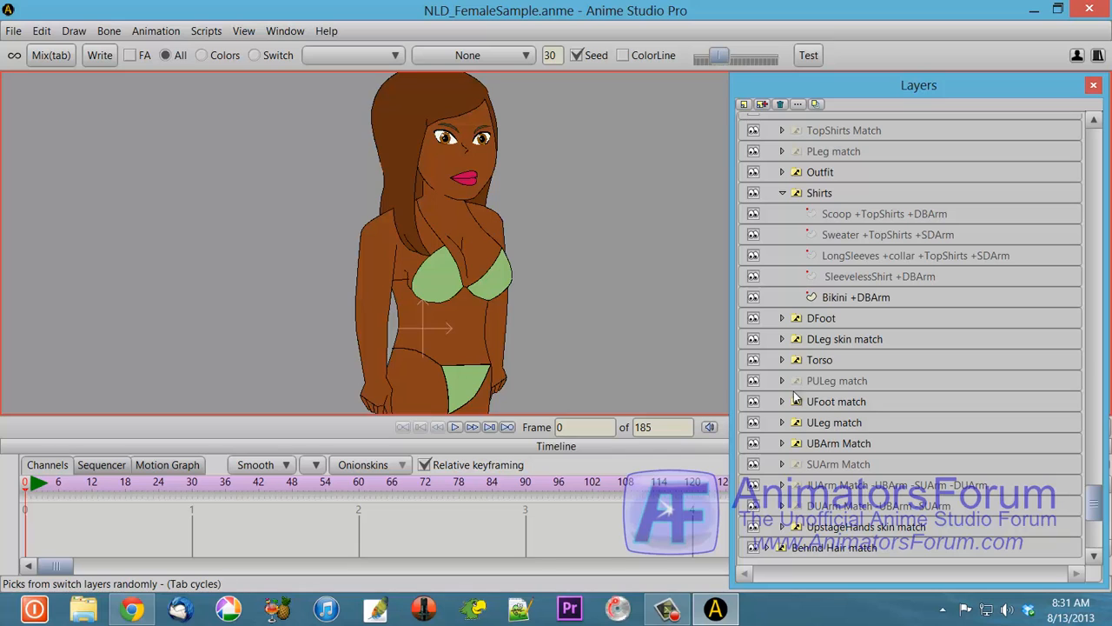
pyautogui.click(781, 171)
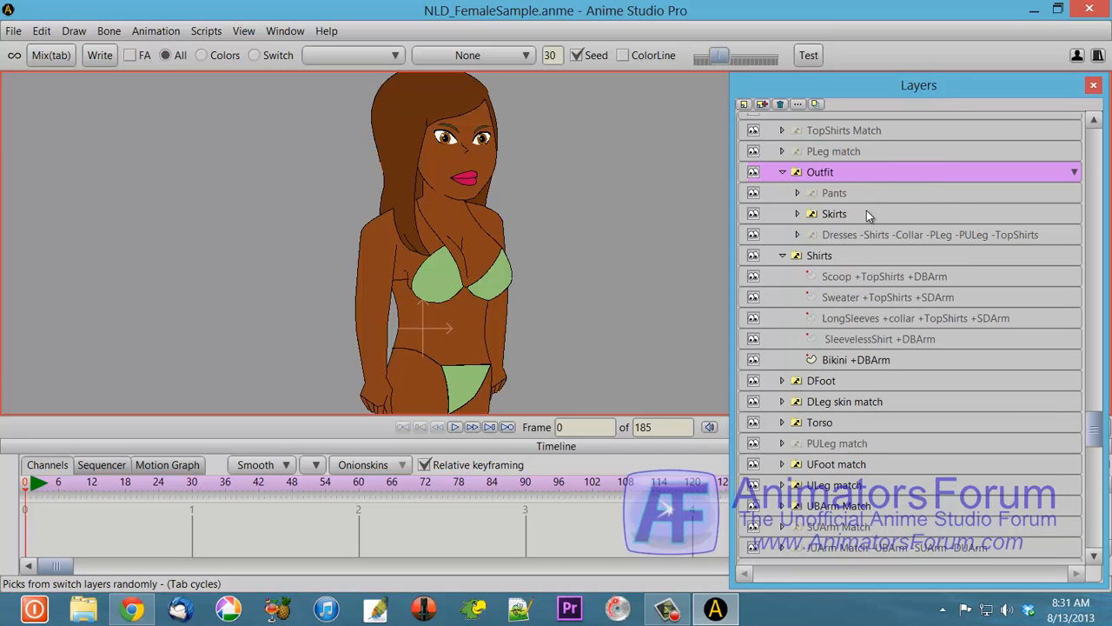
pyautogui.click(796, 214)
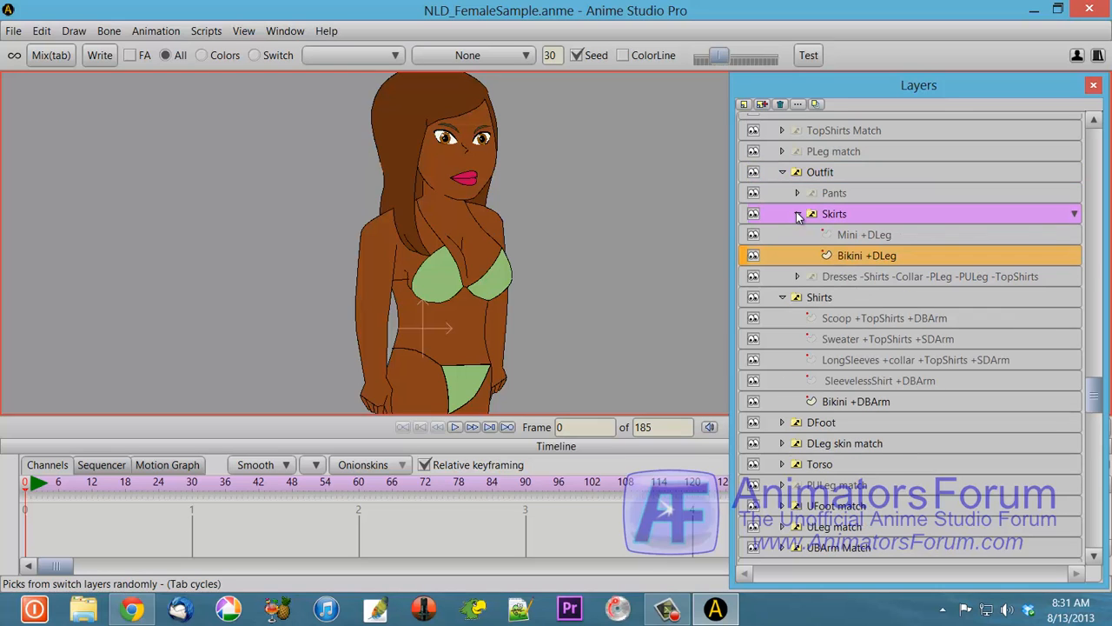
pyautogui.click(797, 214)
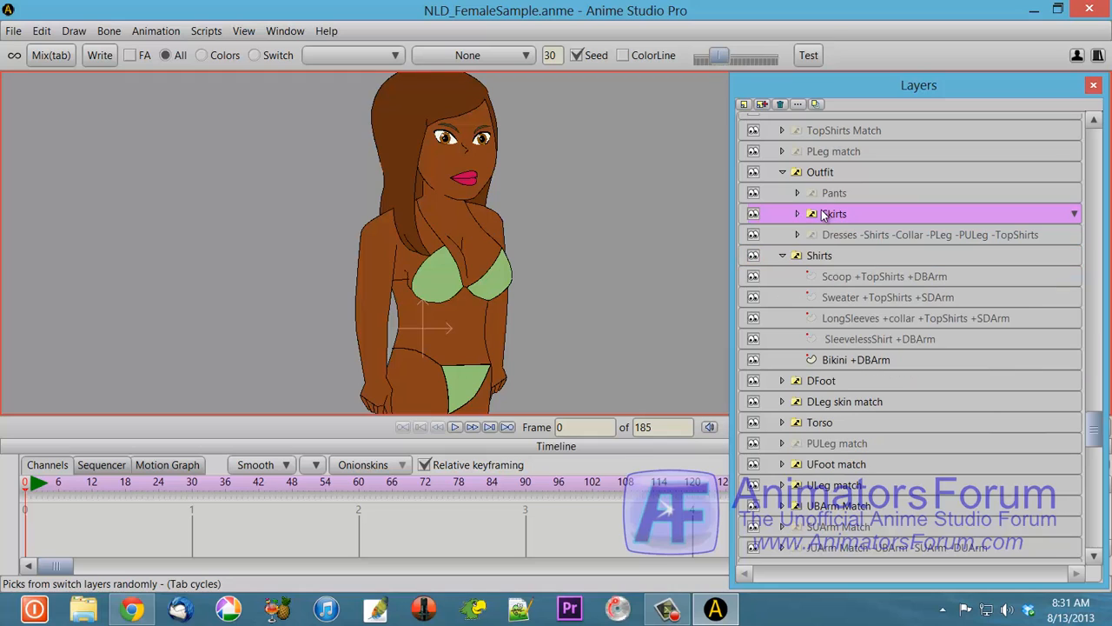
pyautogui.click(797, 193)
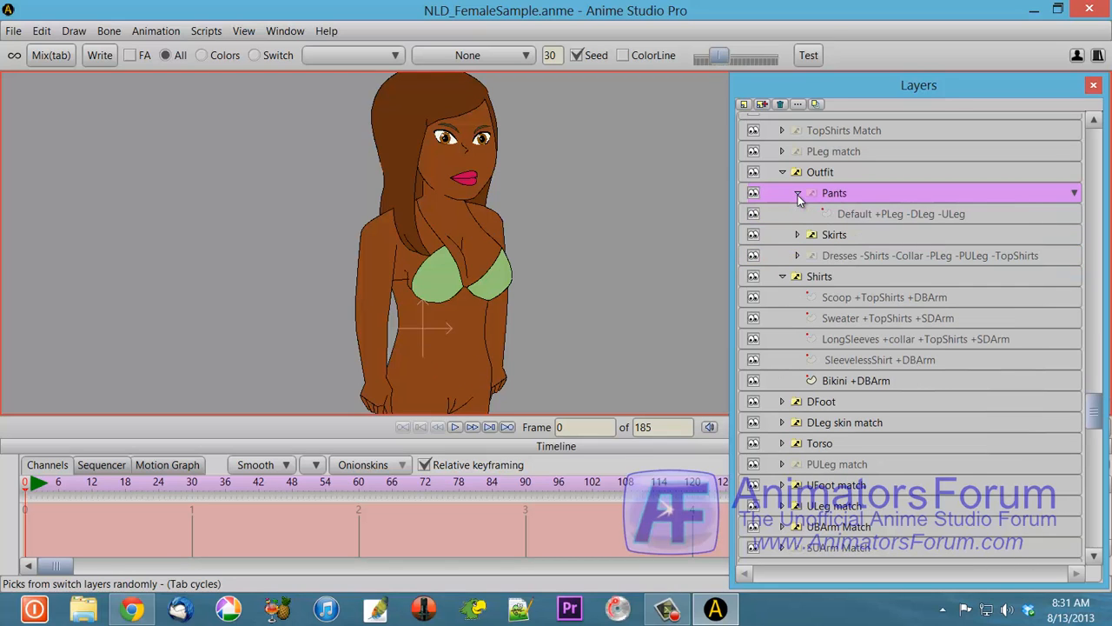
pyautogui.click(798, 193)
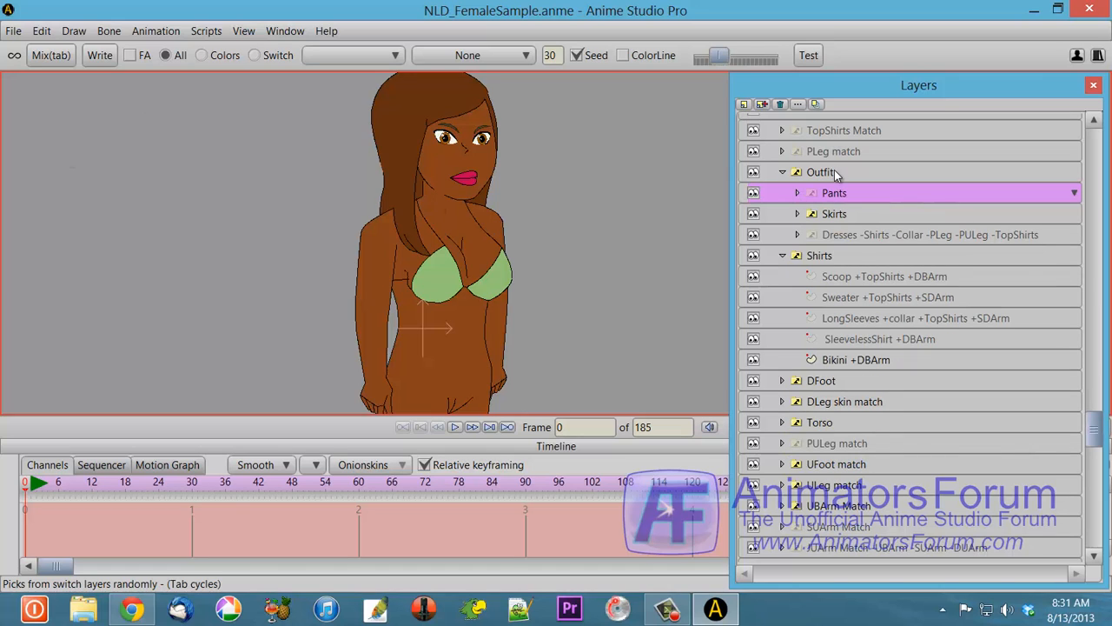
pyautogui.click(829, 173)
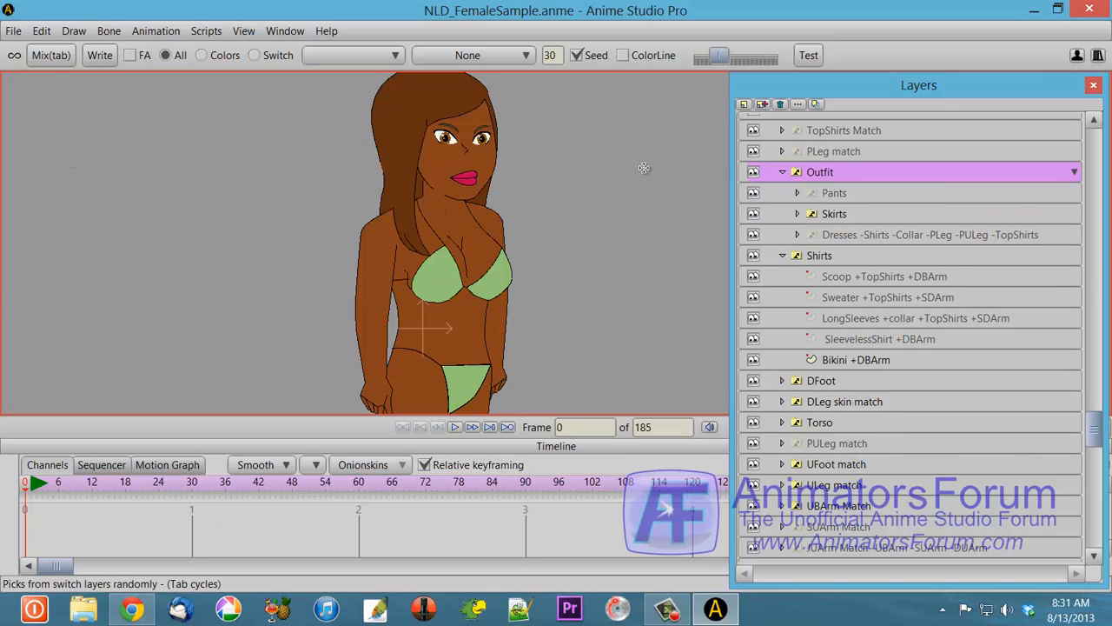
# Randomly mix the whole character three times with the Outfit sub-switches and Shirts layers in view.
pyautogui.click(59, 57)
pyautogui.click(59, 56)
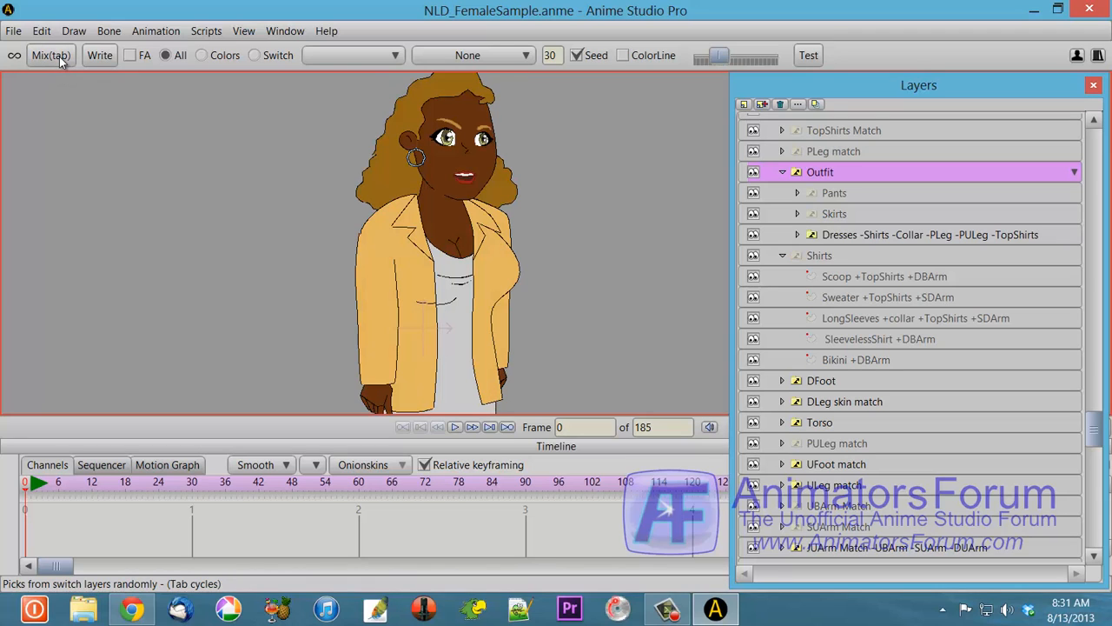
pyautogui.click(59, 56)
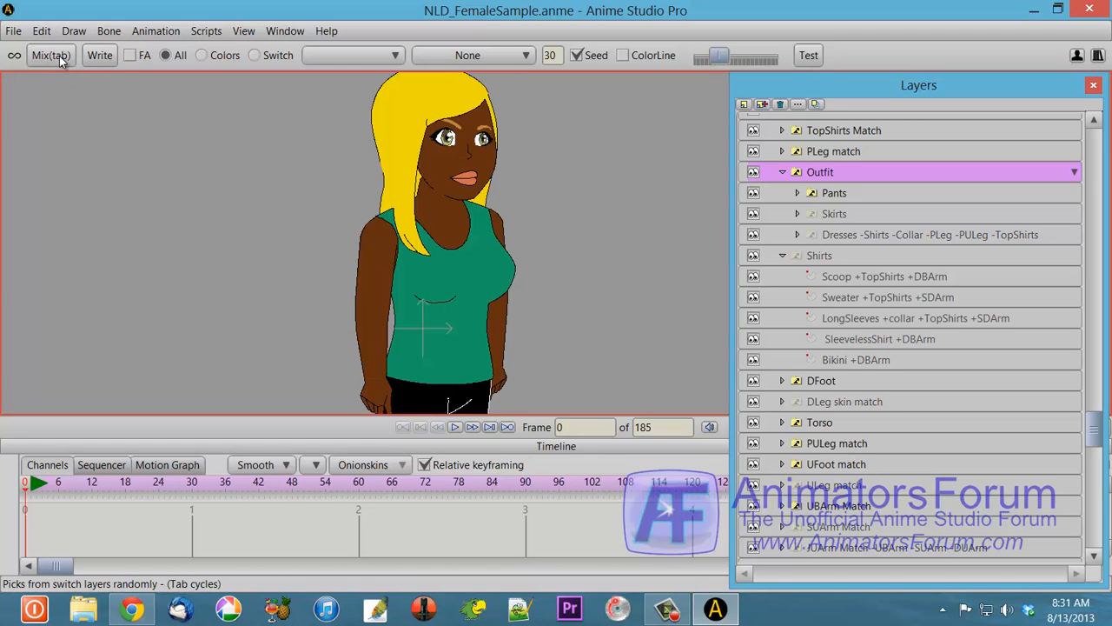
# Compare the -Shirts tags inside TopShirts Match with the +TopShirts tags inside Shirts, and collapse both switches.
pyautogui.click(783, 256)
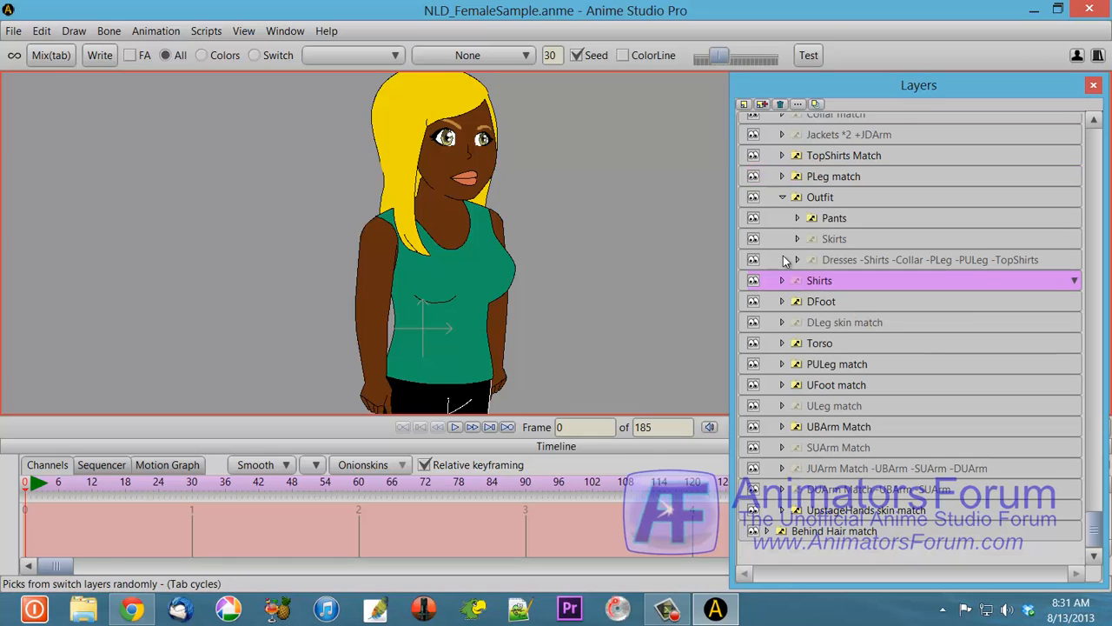
pyautogui.scroll(2, 785, 283)
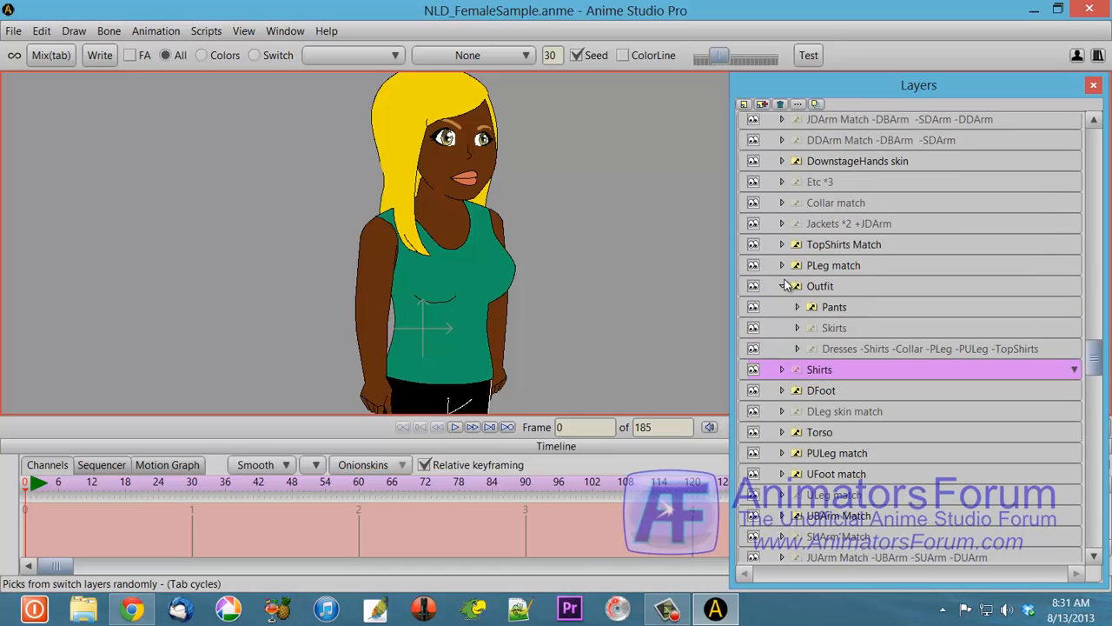
pyautogui.scroll(1, 784, 285)
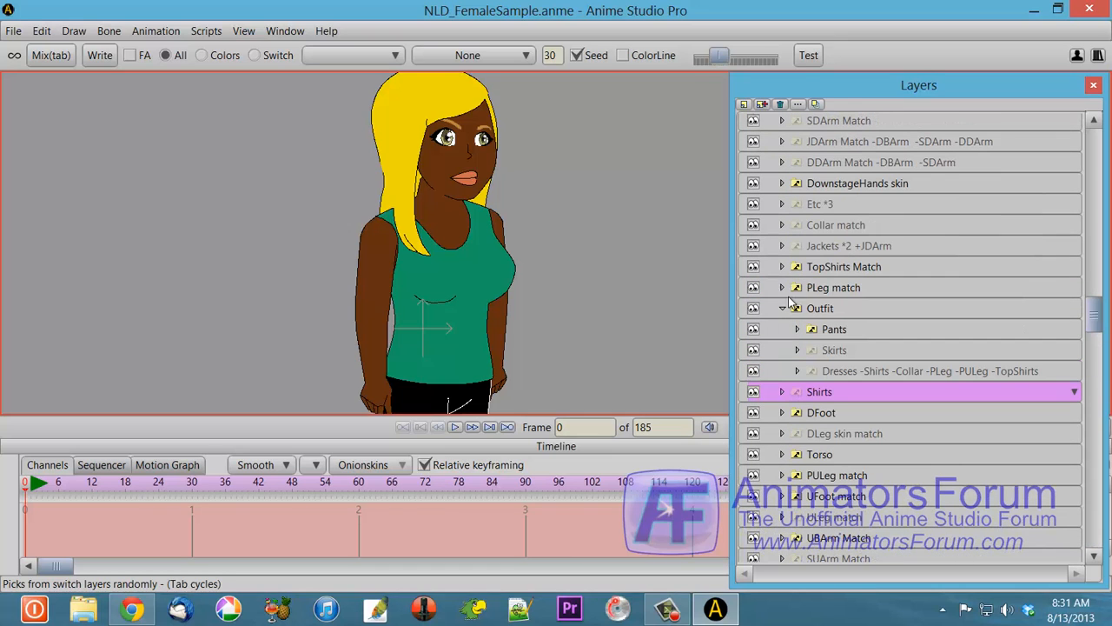
pyautogui.click(781, 392)
pyautogui.scroll(-2, 785, 409)
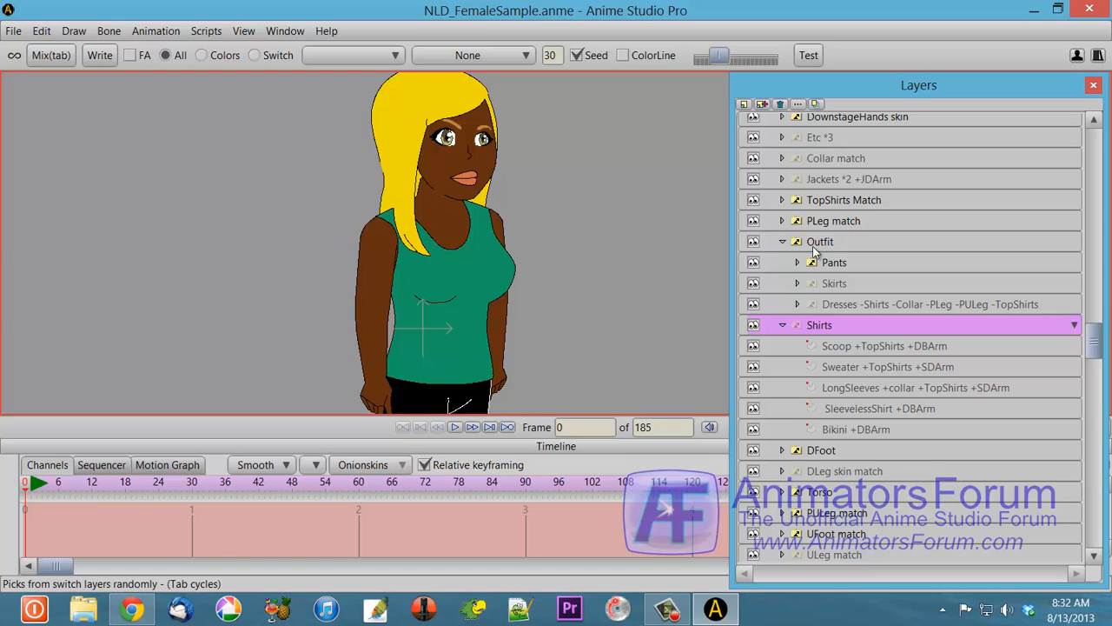
pyautogui.click(788, 203)
pyautogui.click(787, 202)
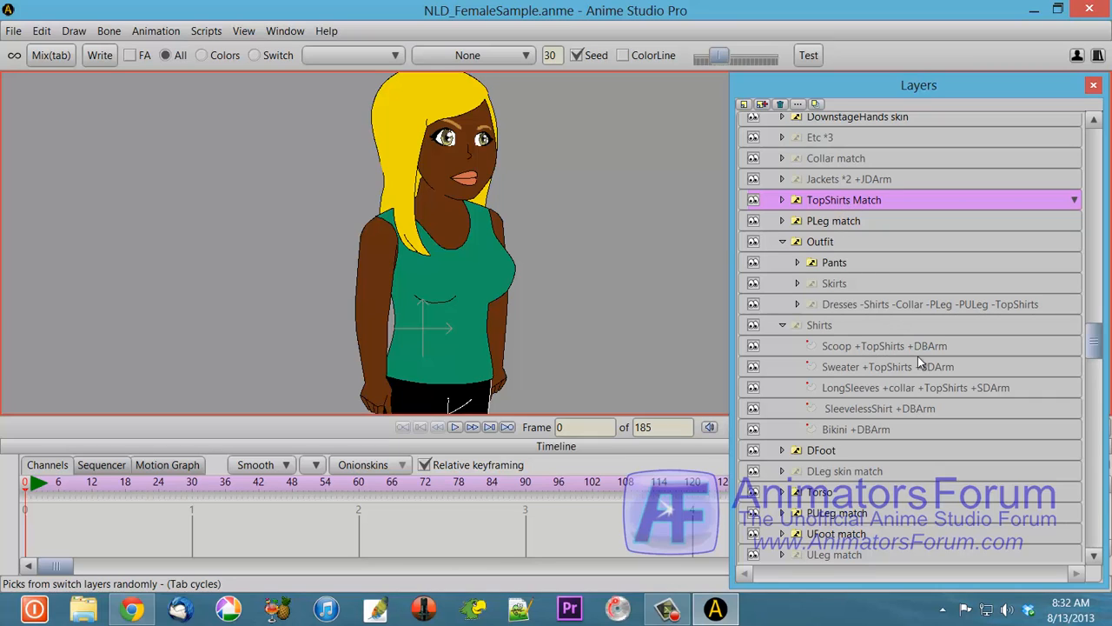
pyautogui.click(782, 201)
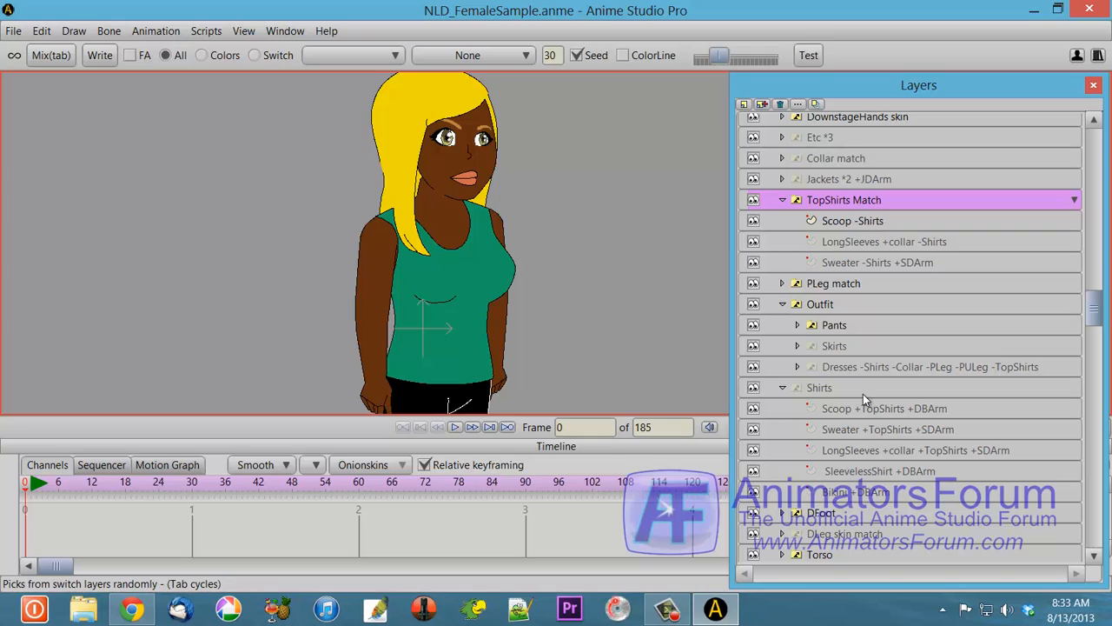
pyautogui.click(783, 388)
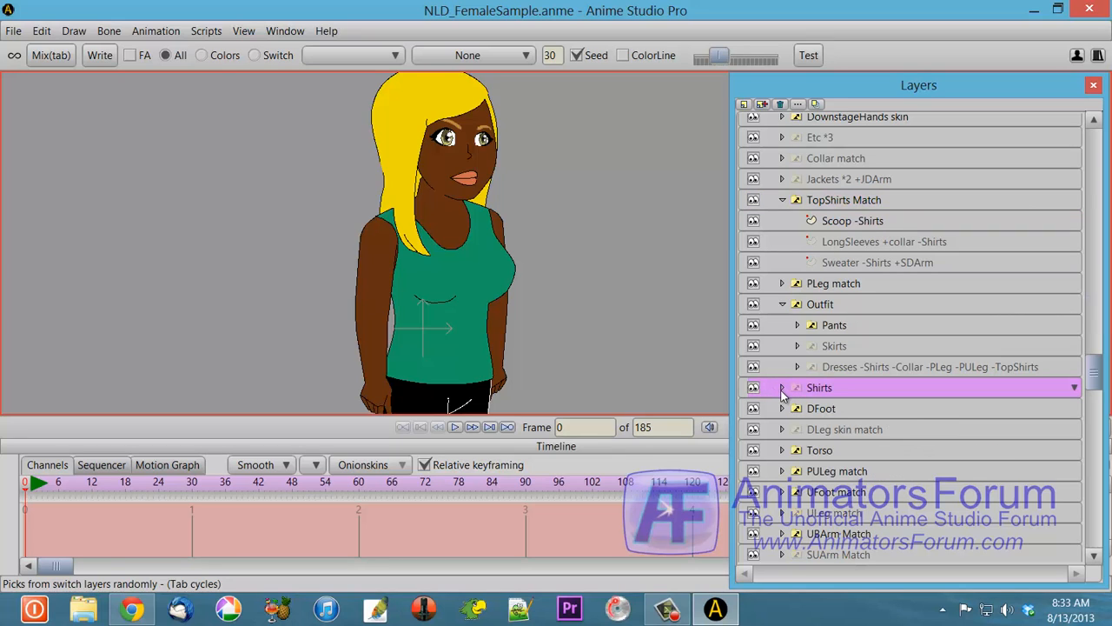
pyautogui.click(780, 201)
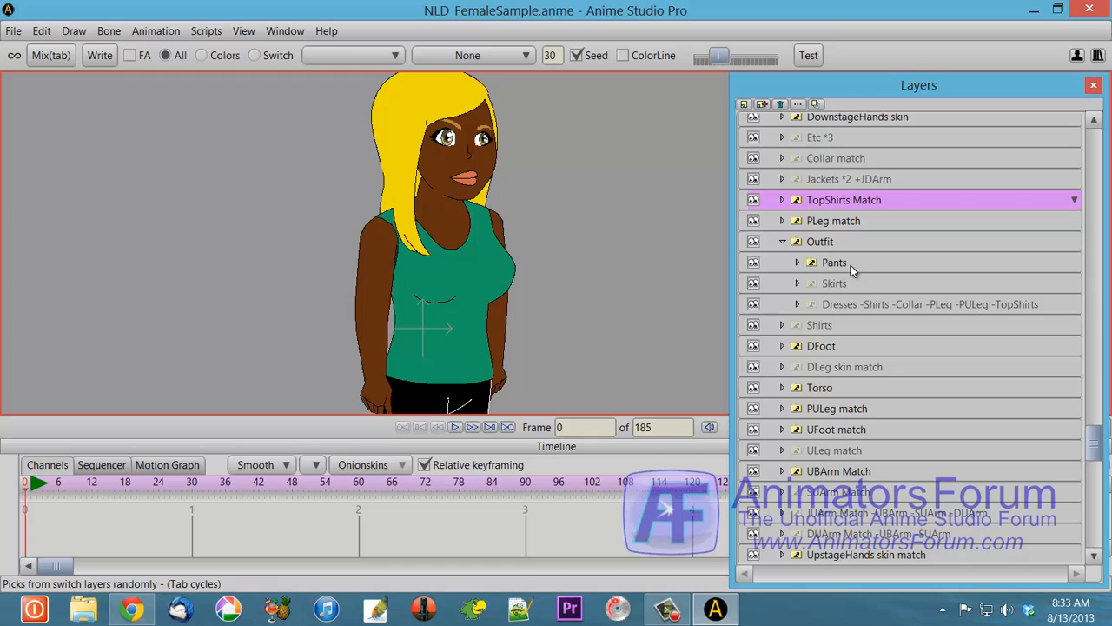
# Collapse and re-expand the Outfit switch, and randomly mix the whole character six times with its sub-switches in view.
pyautogui.click(782, 243)
pyautogui.click(782, 245)
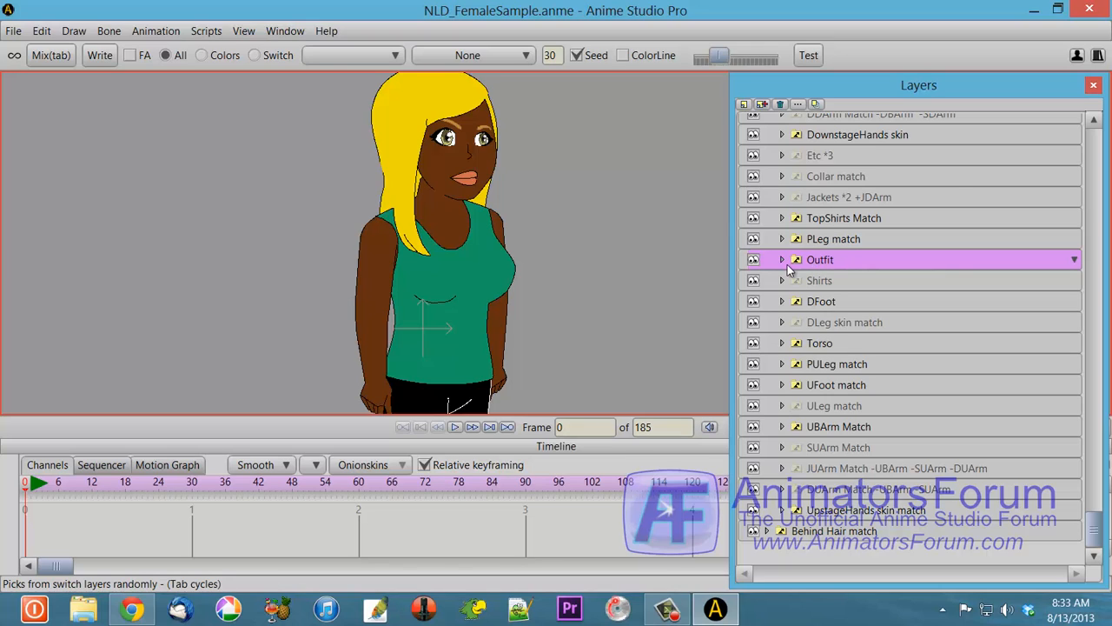
pyautogui.click(782, 260)
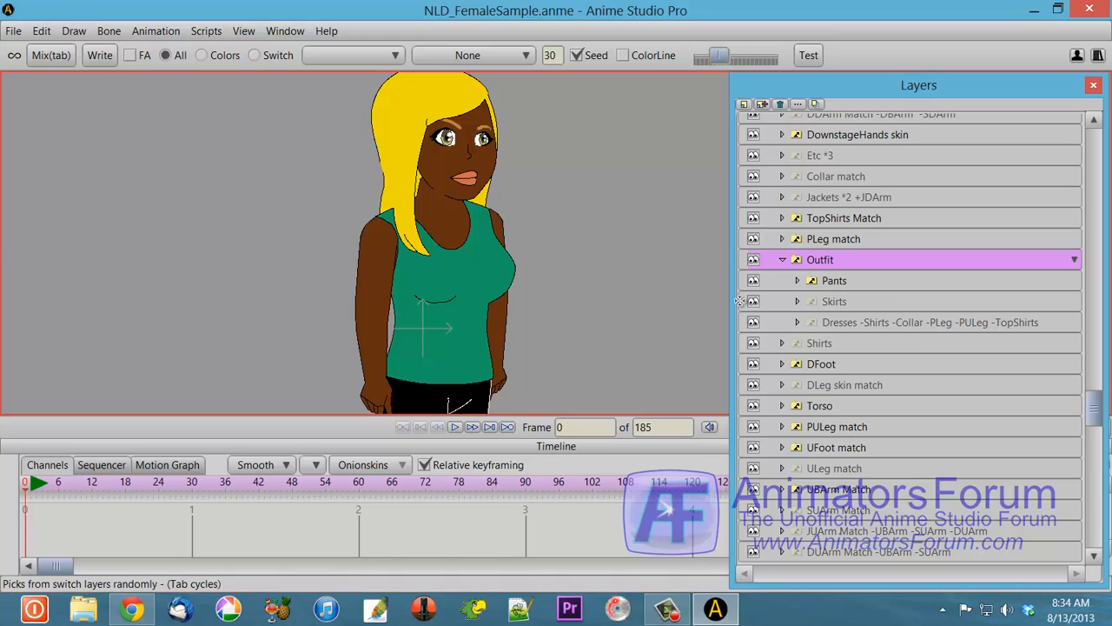
pyautogui.click(64, 57)
pyautogui.click(64, 57)
pyautogui.click(65, 57)
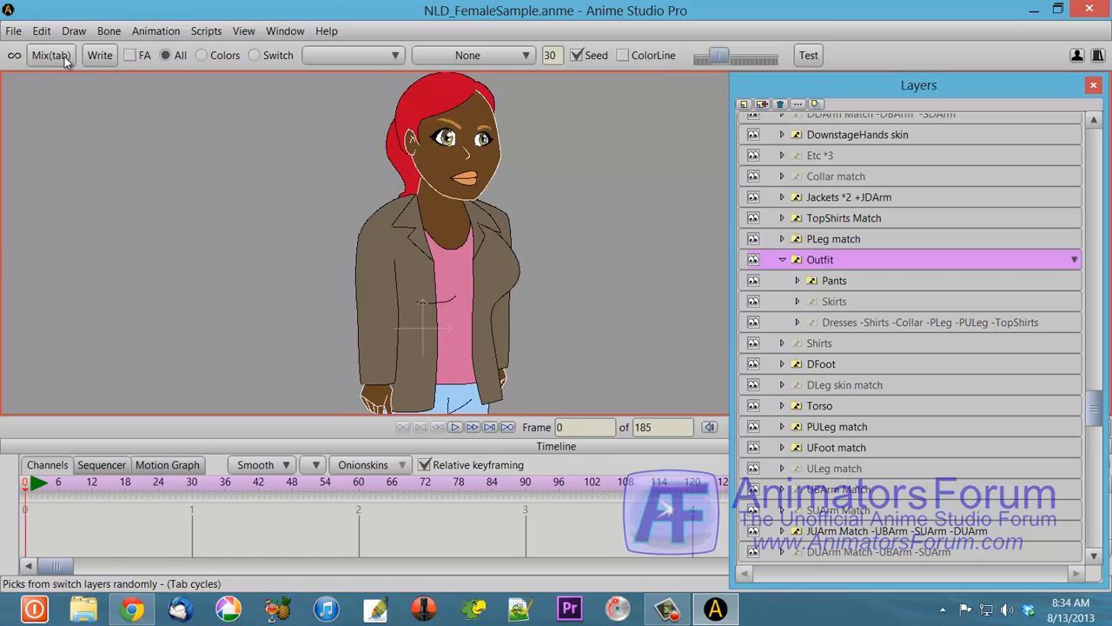
pyautogui.click(65, 57)
pyautogui.click(65, 57)
pyautogui.click(64, 56)
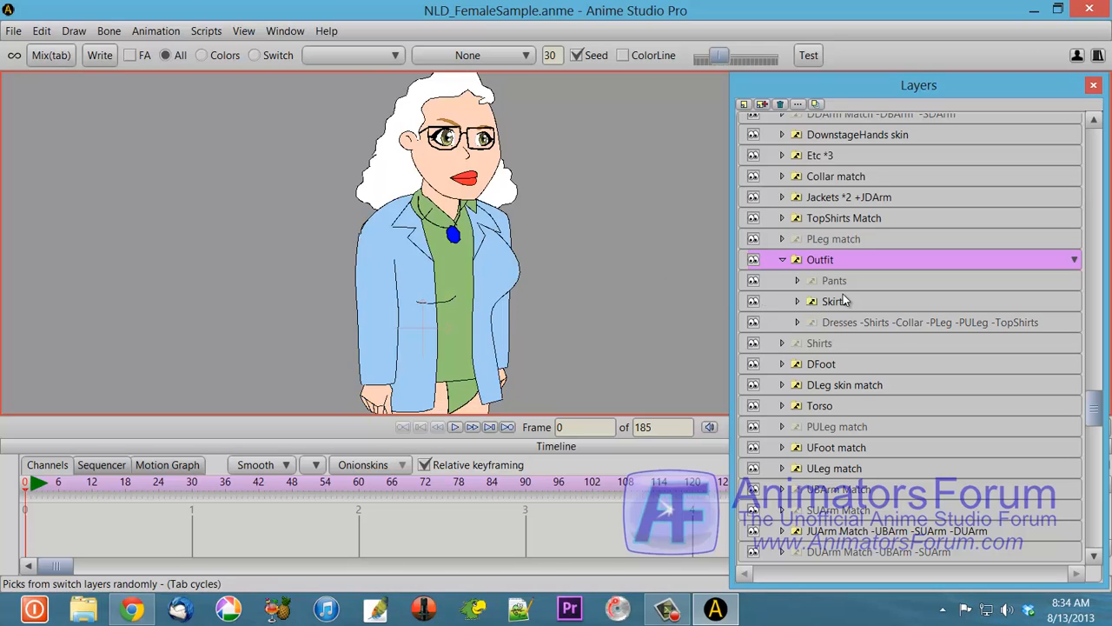
# Examine the leg tags on the Pants and Skirts layers and compare them with the character's full figure.
pyautogui.click(798, 283)
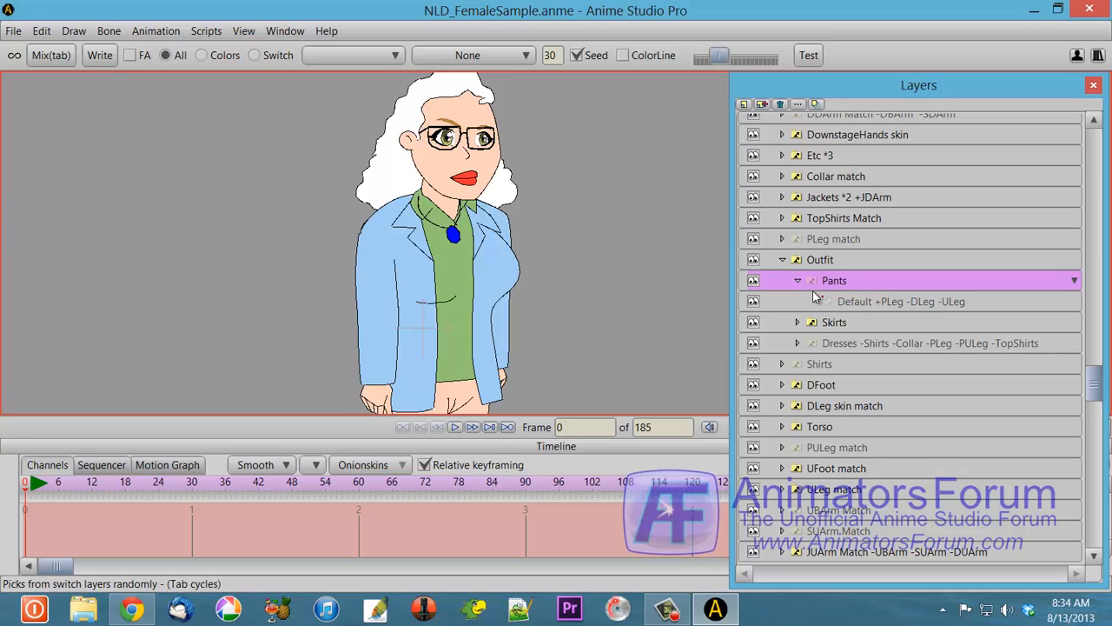
pyautogui.click(797, 282)
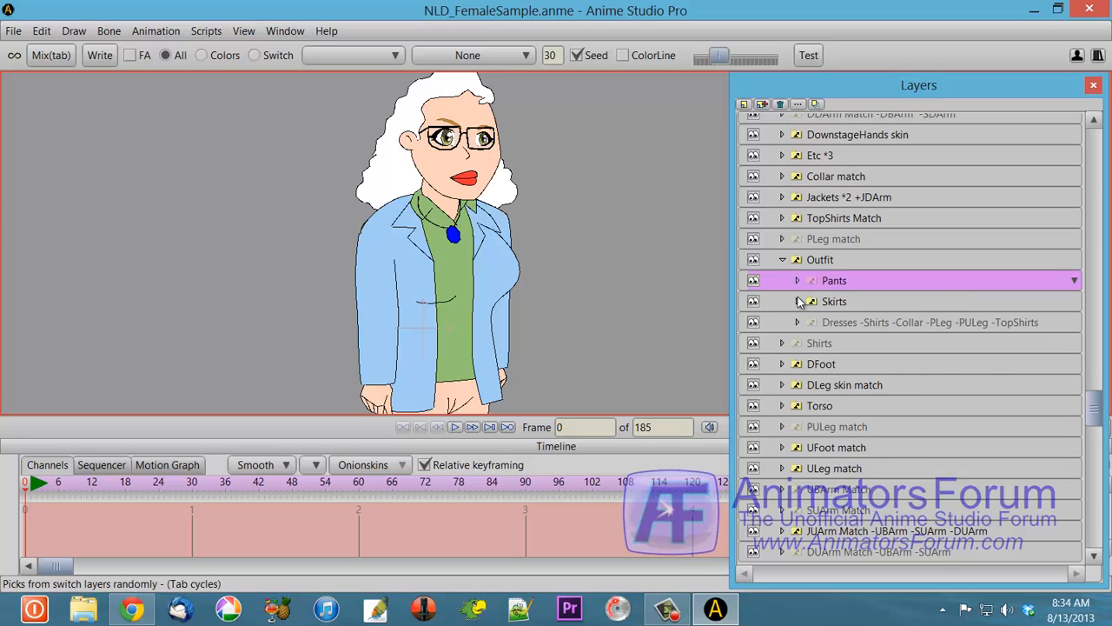
pyautogui.click(798, 301)
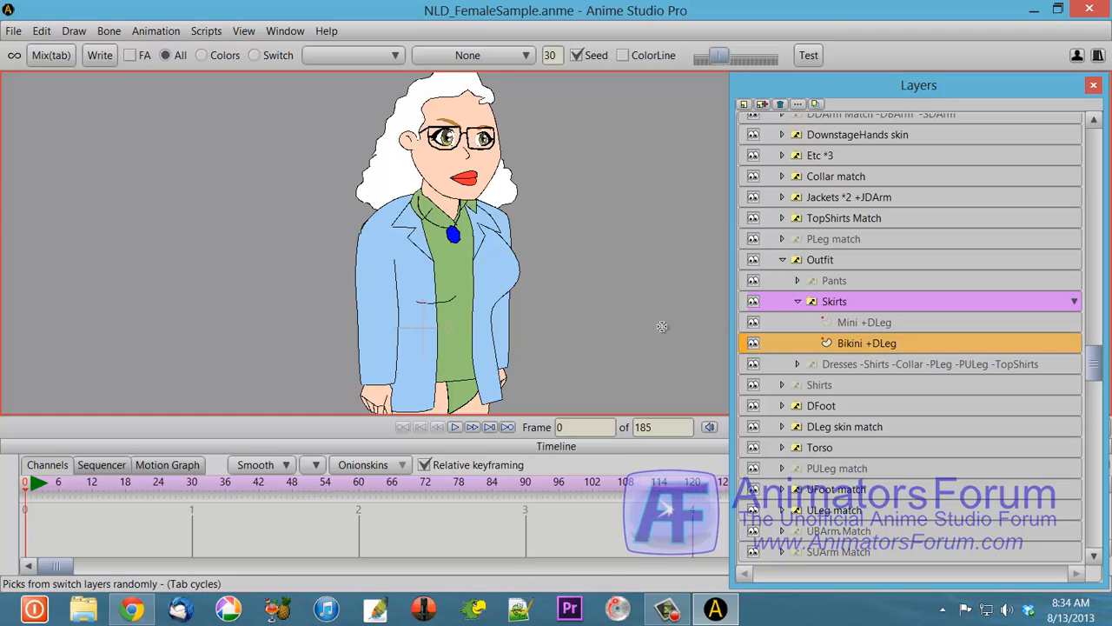
pyautogui.scroll(-3, 656, 326)
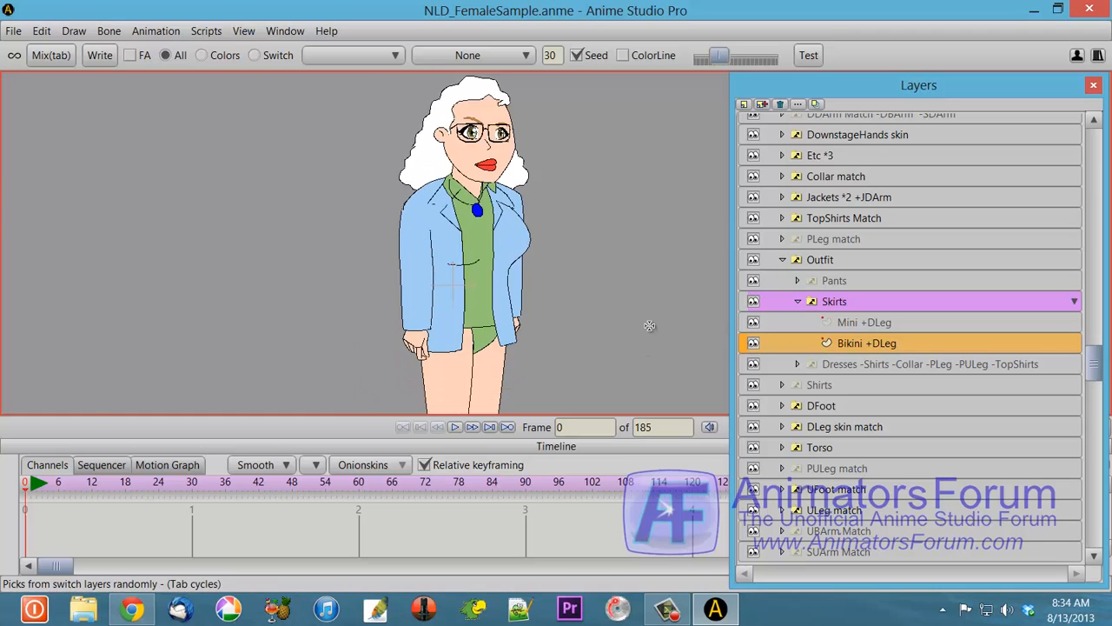
pyautogui.scroll(-1, 649, 324)
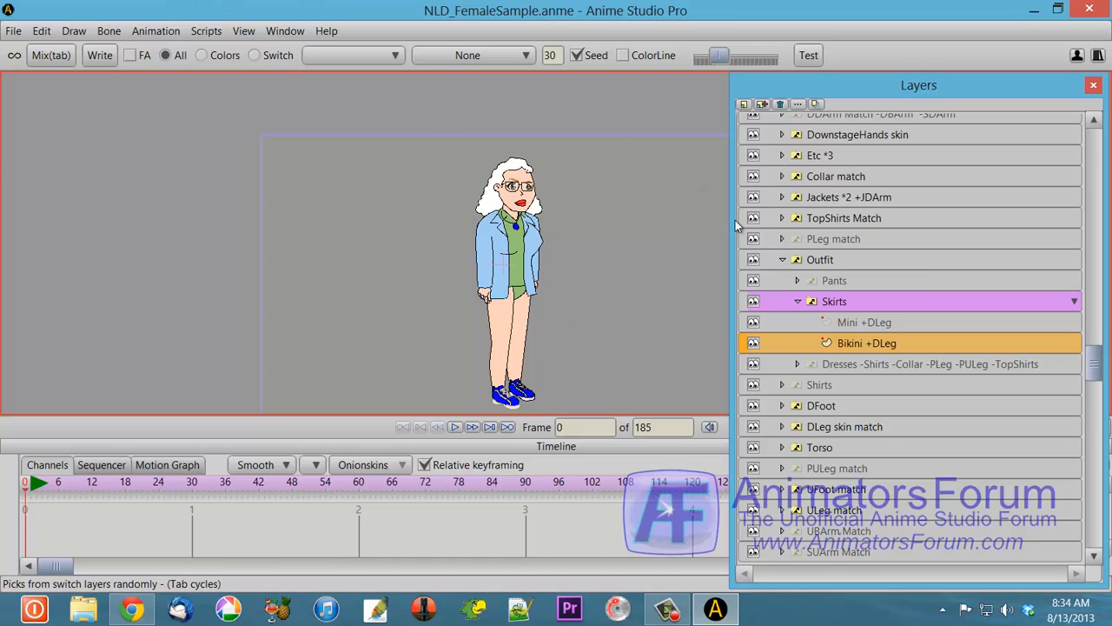
# Randomly mix the whole character once with Outfit selected, and collapse the Skirts switch.
pyautogui.click(830, 252)
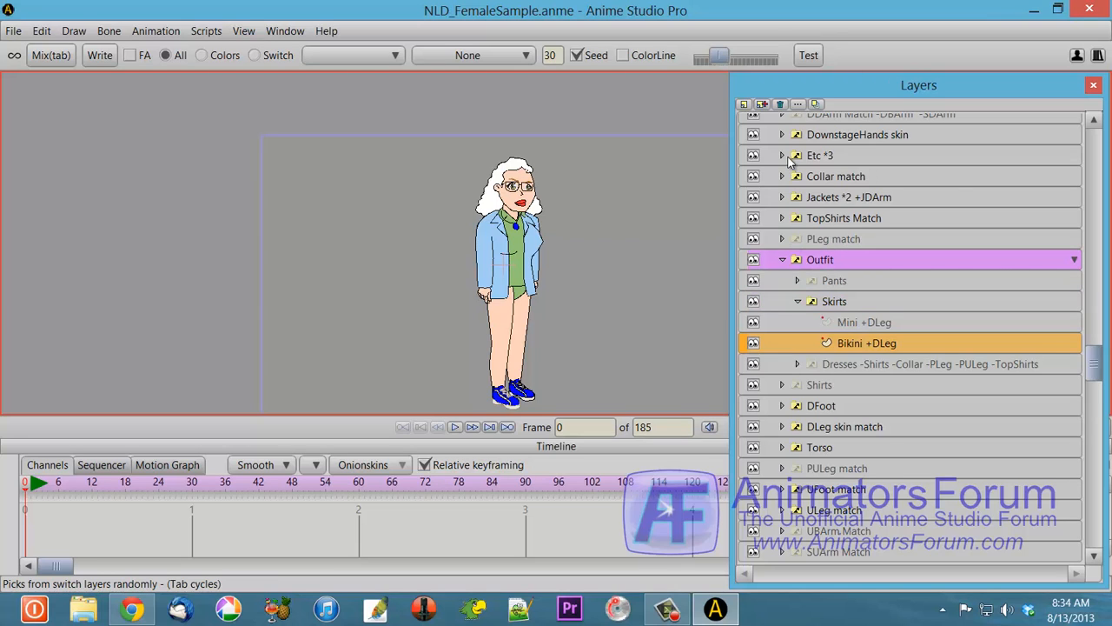
pyautogui.click(60, 58)
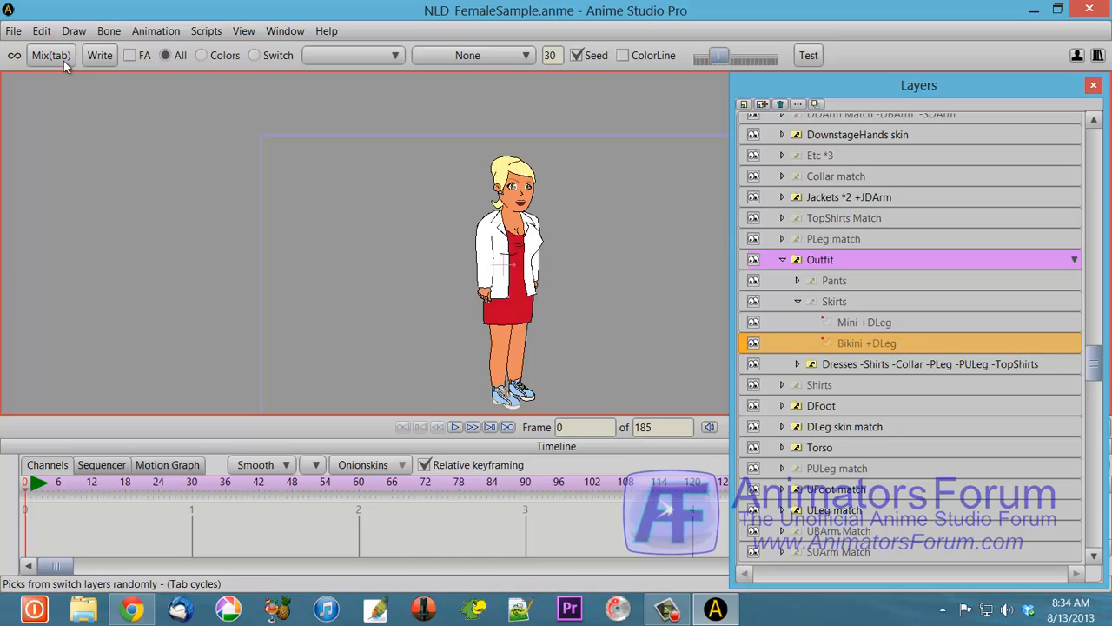
pyautogui.click(796, 302)
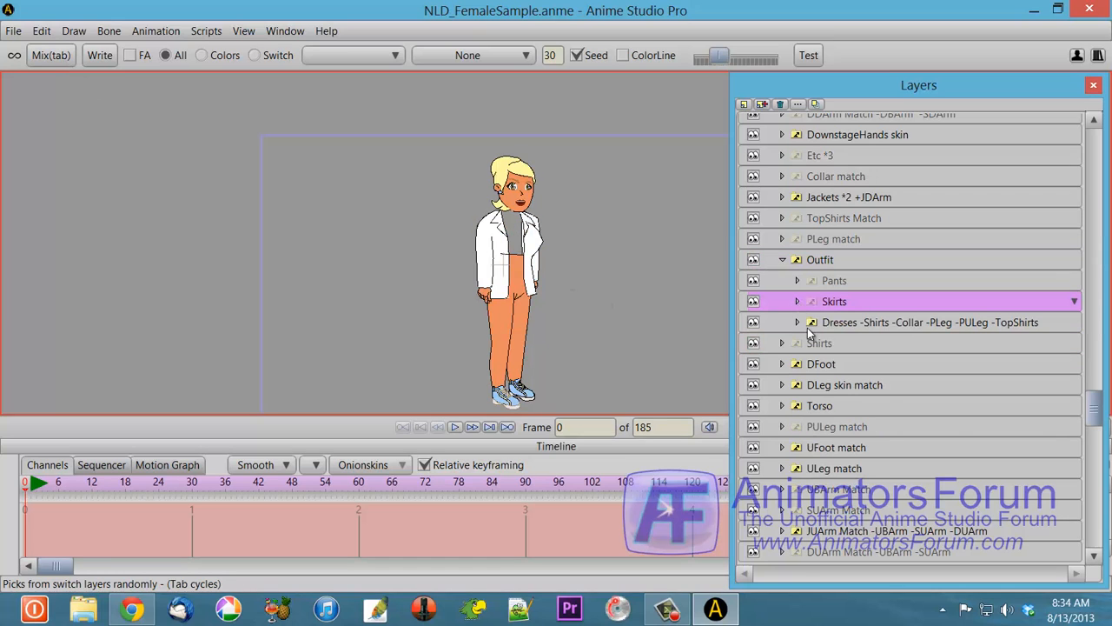
# Examine the + and - tags on the Dresses switch and on its Strapless and StrappedDress layers, and collapse Dresses.
pyautogui.click(798, 322)
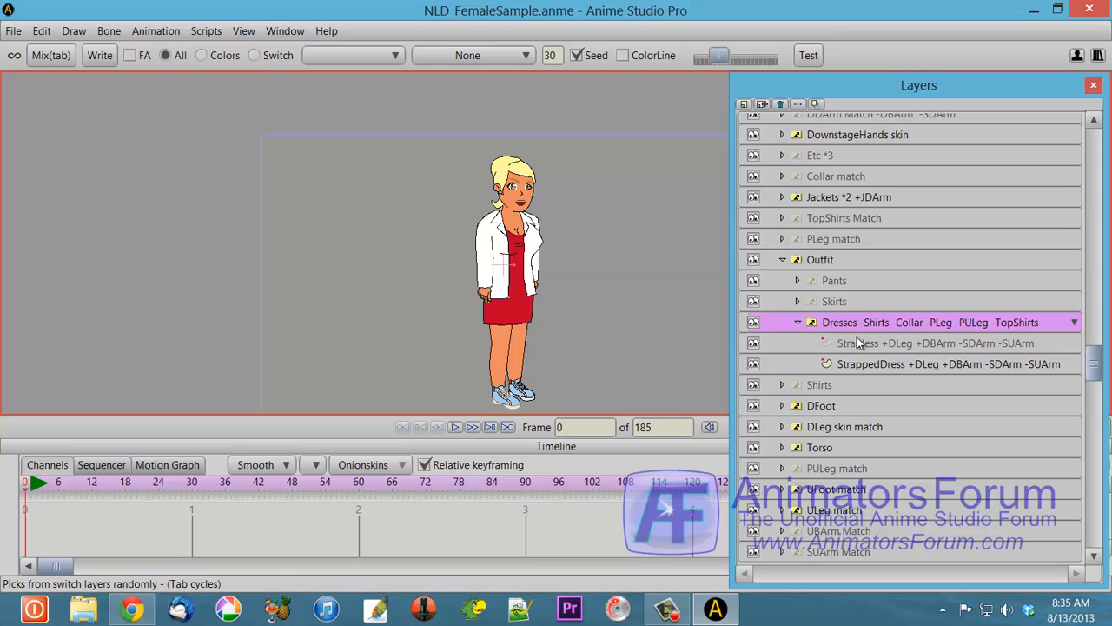
pyautogui.click(797, 323)
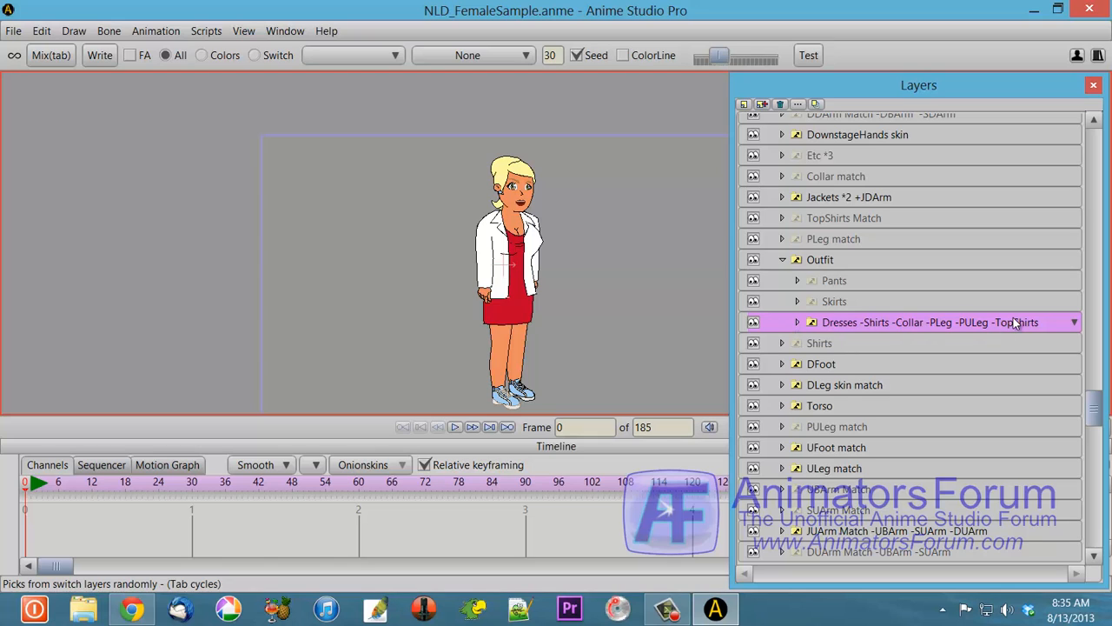
pyautogui.click(798, 322)
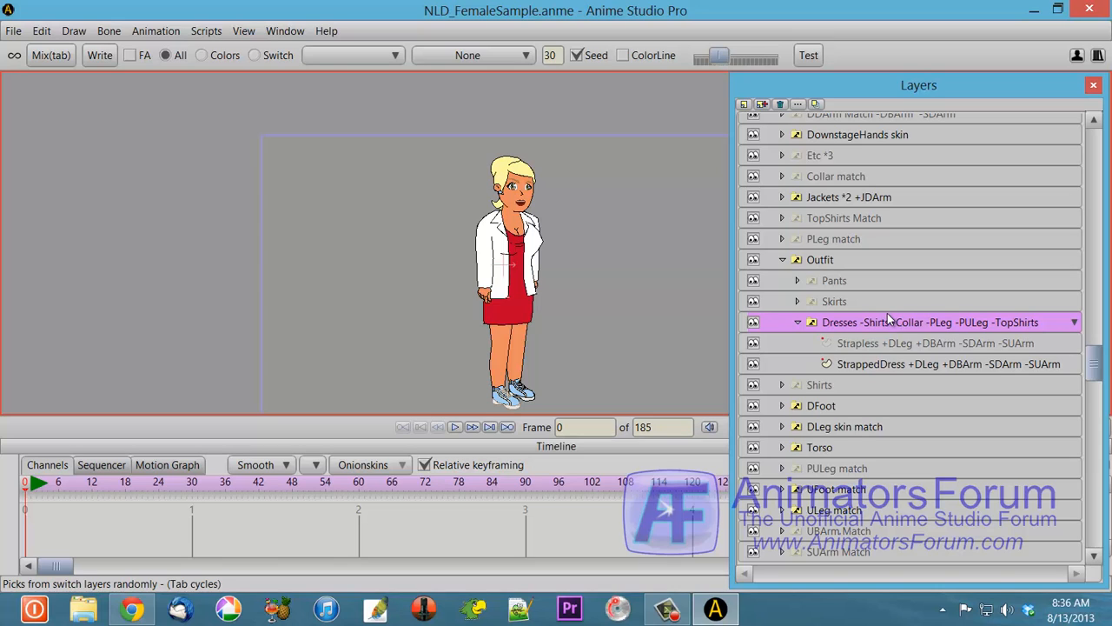
pyautogui.click(799, 323)
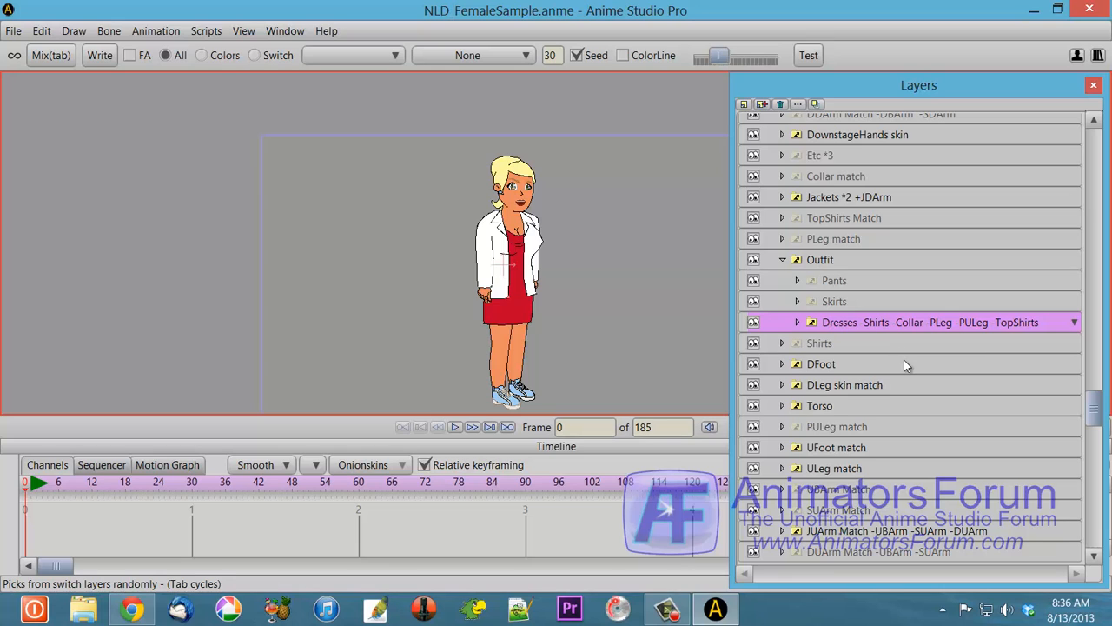
# Collapse the Outfit switch and expand the Jackets *2 +JDArm switch to examine its layer.
pyautogui.click(781, 261)
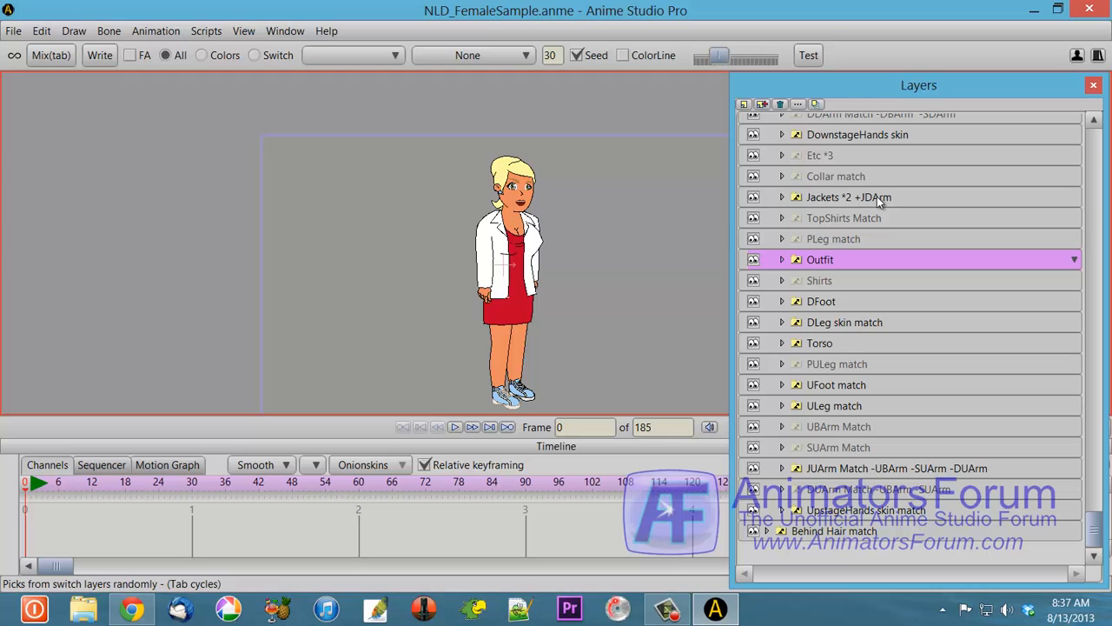
pyautogui.click(783, 197)
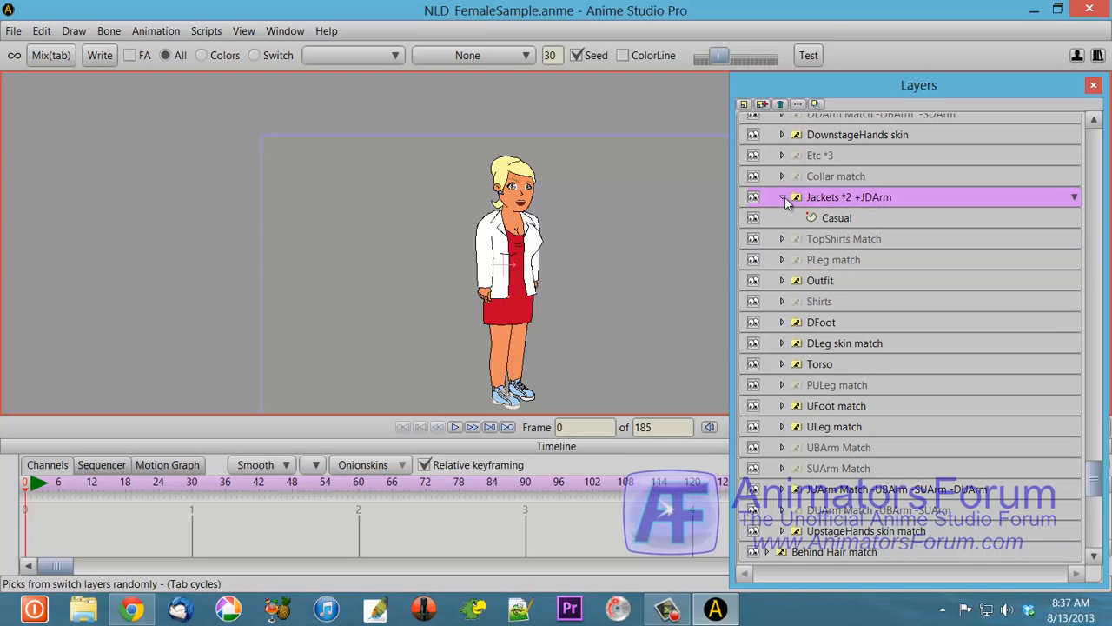
# Collapse the Jackets switch and examine the tags on JDArm Match, its Trenchcoat +JUArm layer and the JUArm Match switch.
pyautogui.click(782, 198)
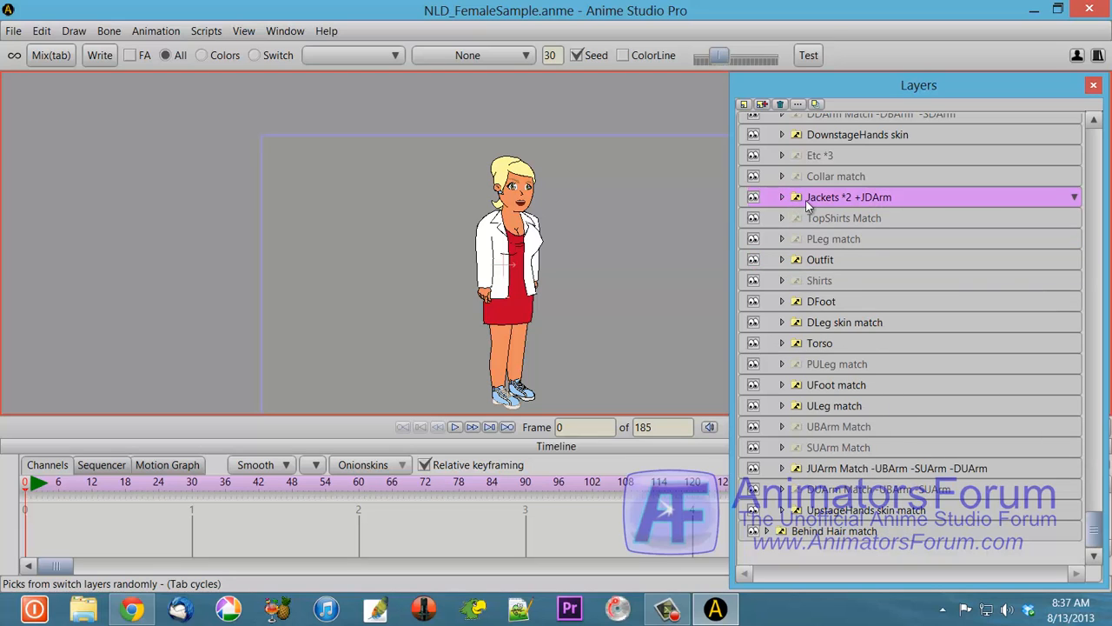
pyautogui.scroll(2, 860, 201)
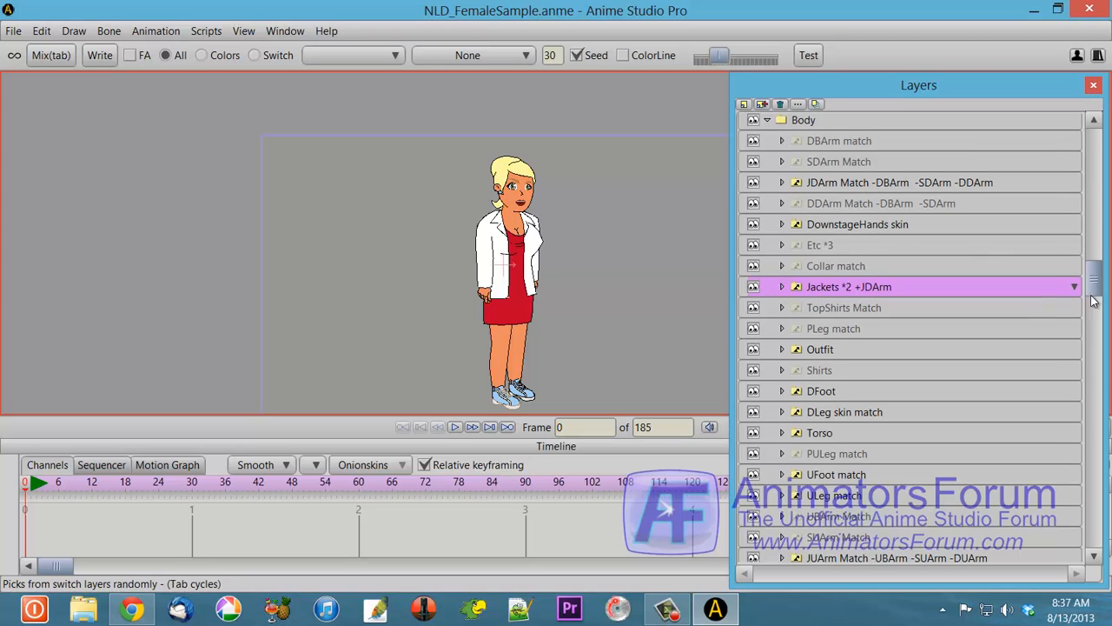
pyautogui.moveTo(1094, 276); pyautogui.dragTo(1083, 546)
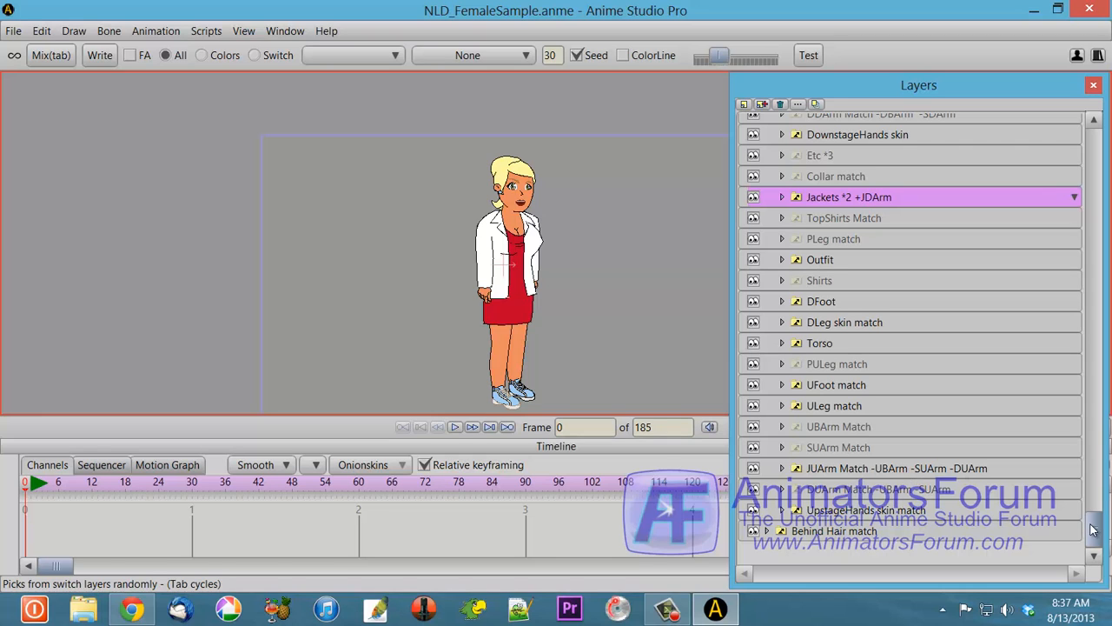
pyautogui.moveTo(1096, 531); pyautogui.dragTo(1108, 143)
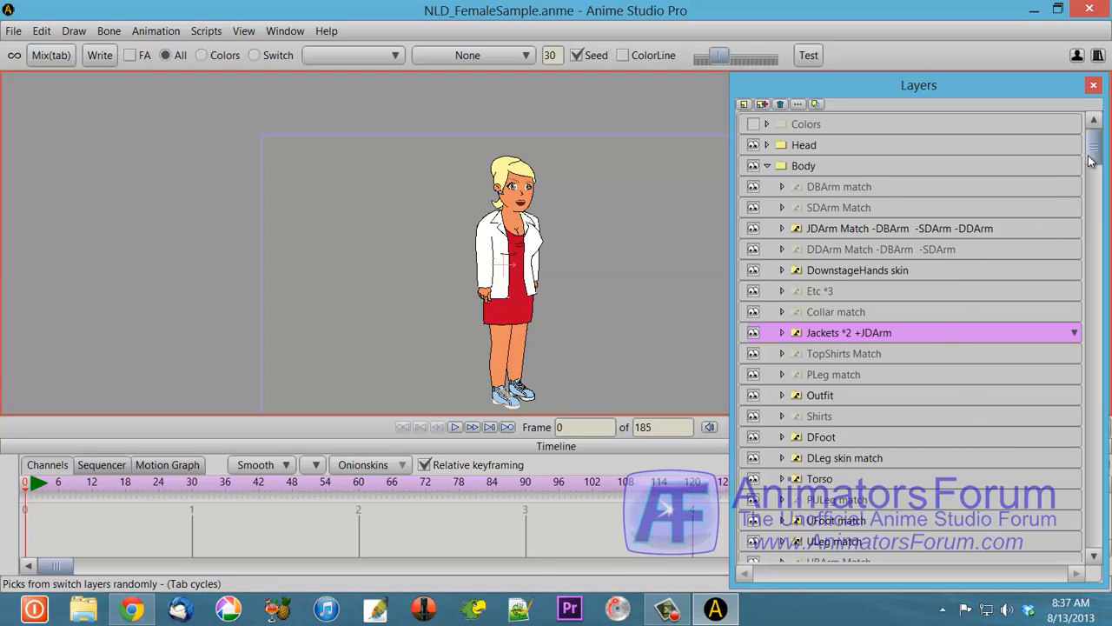
pyautogui.click(782, 227)
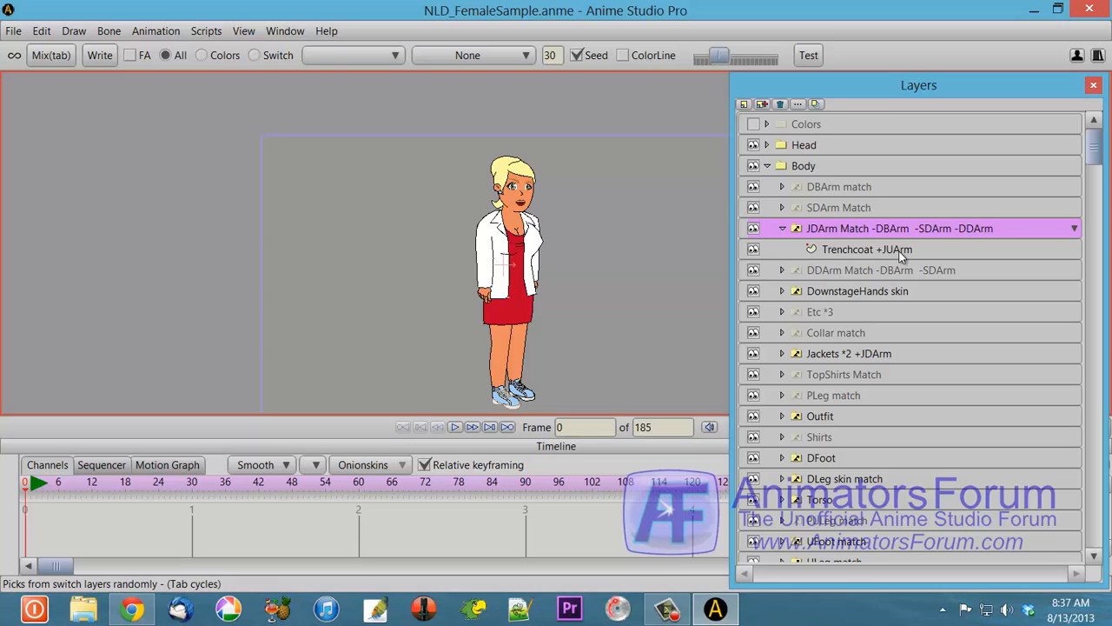
pyautogui.click(782, 228)
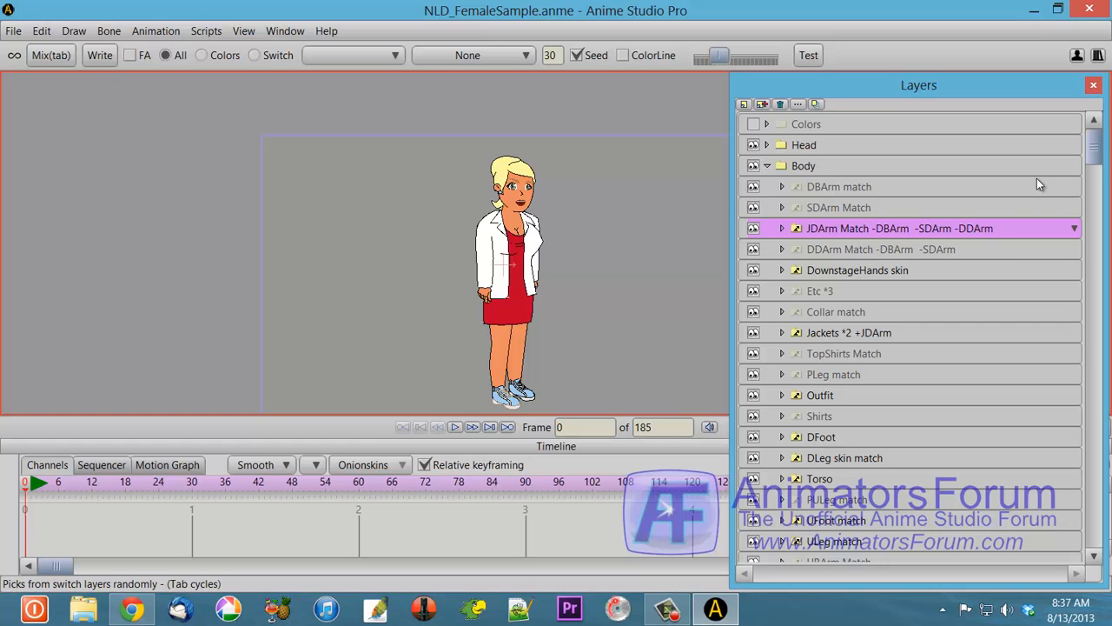
pyautogui.moveTo(1094, 147); pyautogui.dragTo(1092, 529)
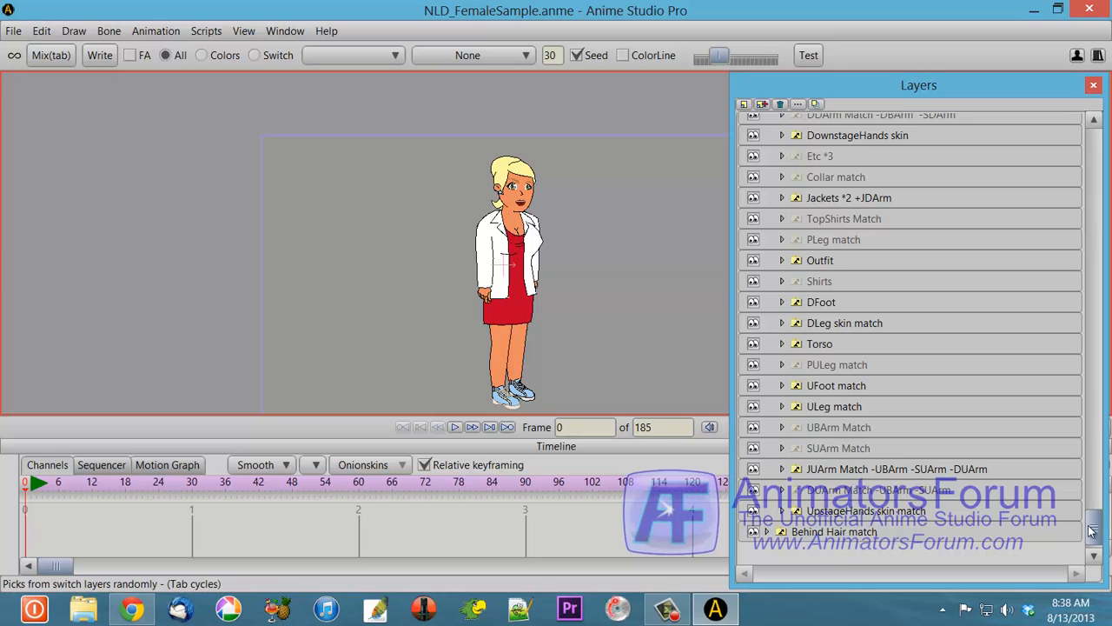
pyautogui.moveTo(1094, 516); pyautogui.dragTo(1076, 130)
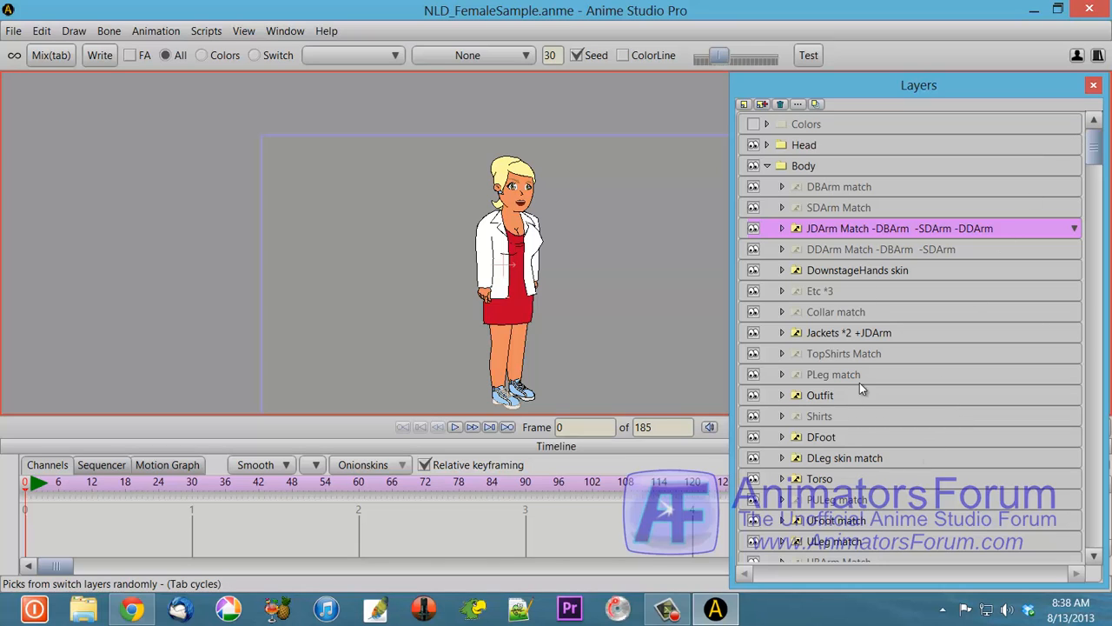
# Examine the Collar match switch and the +collar, +TopShirts and arm tags on the Shirts layers, leaving both switches collapsed.
pyautogui.click(781, 312)
pyautogui.click(831, 313)
pyautogui.click(782, 312)
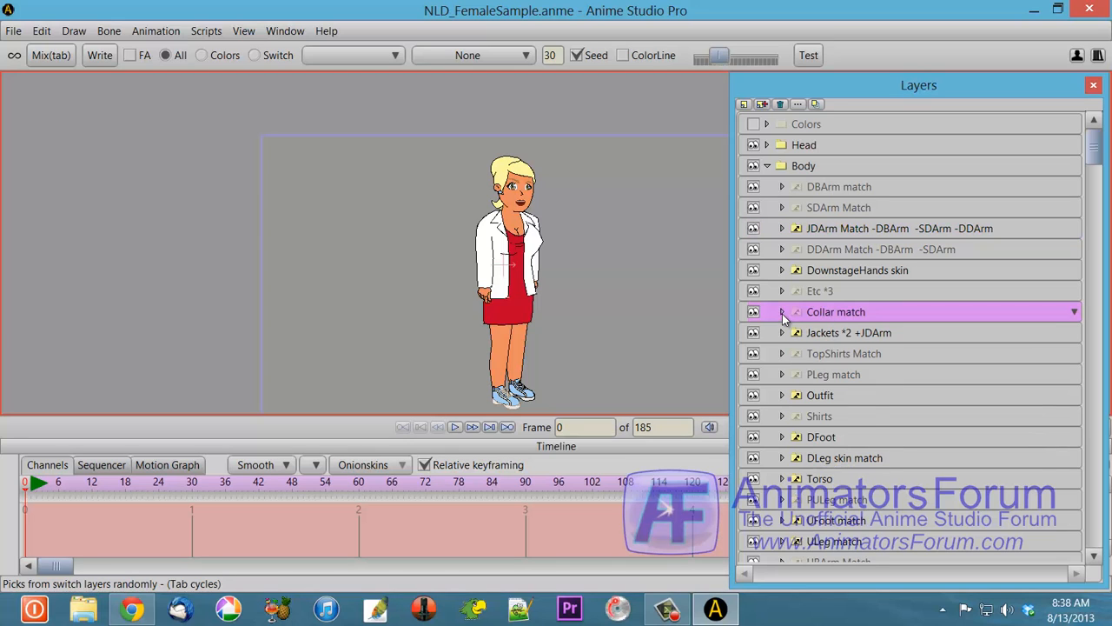
pyautogui.click(781, 416)
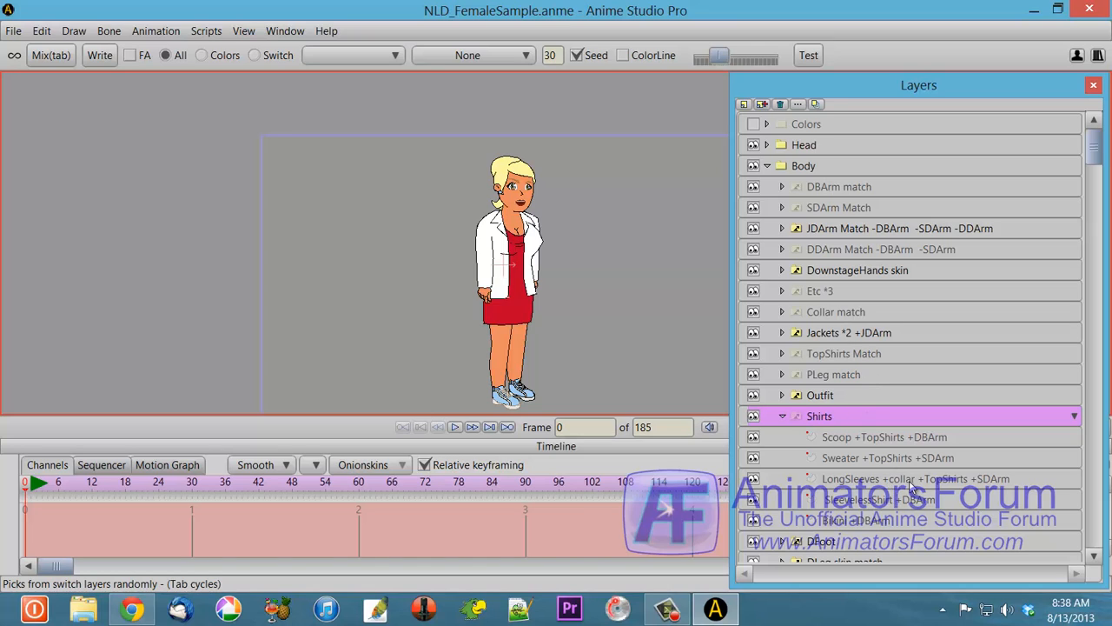
pyautogui.click(783, 416)
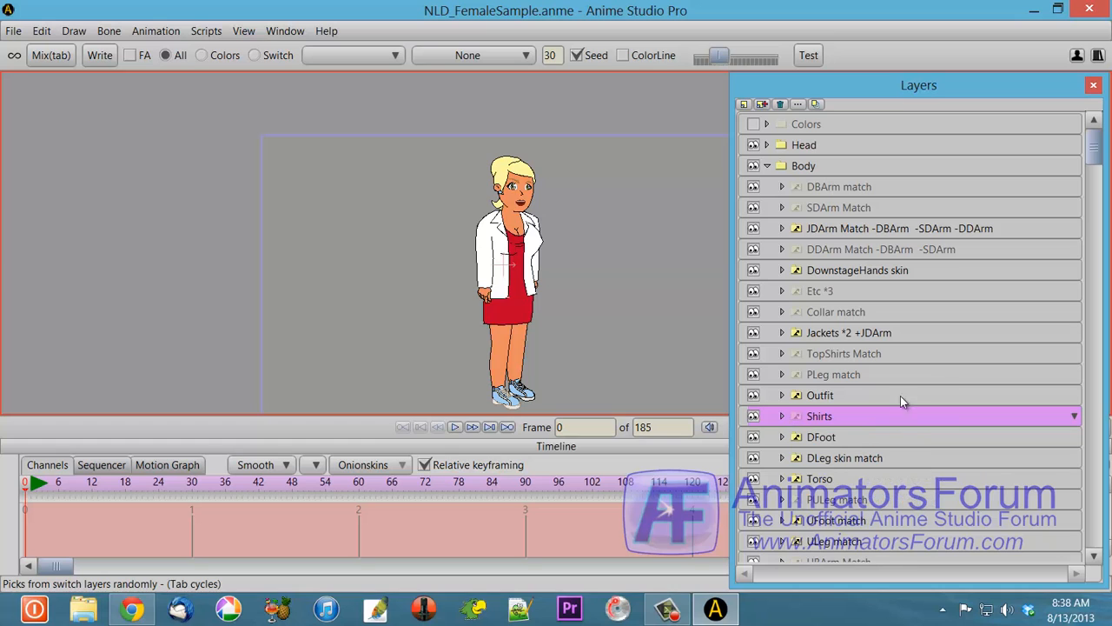
# Examine the -random and +UpstageHands skin tags on the DH1 layer inside DownstageHands skin, and collapse the switch.
pyautogui.scroll(-3, 923, 360)
pyautogui.scroll(2, 923, 361)
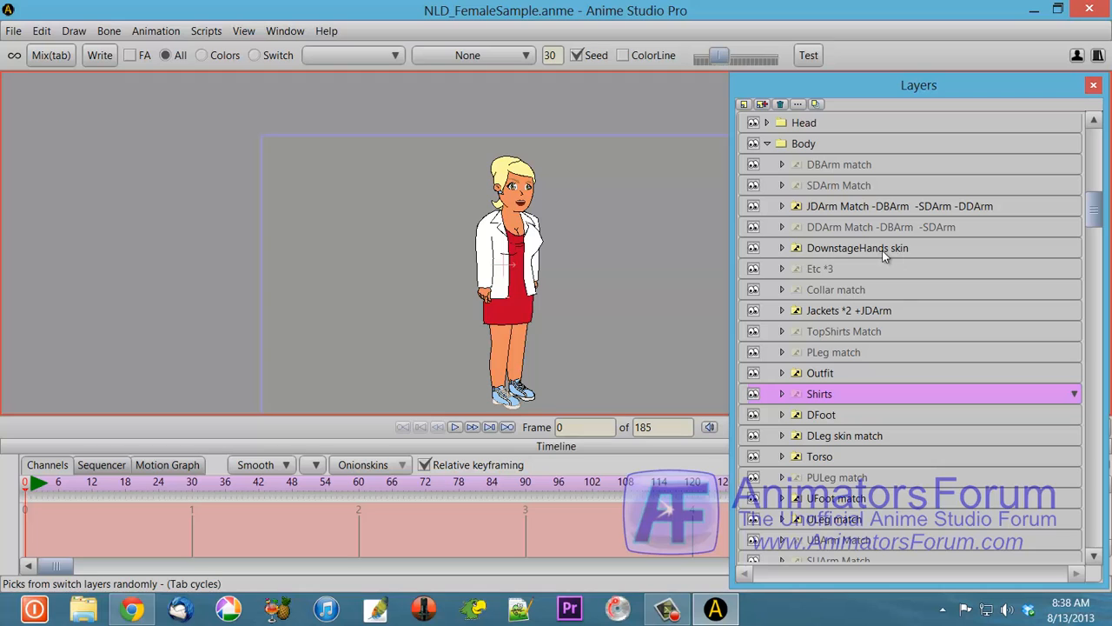
pyautogui.click(780, 249)
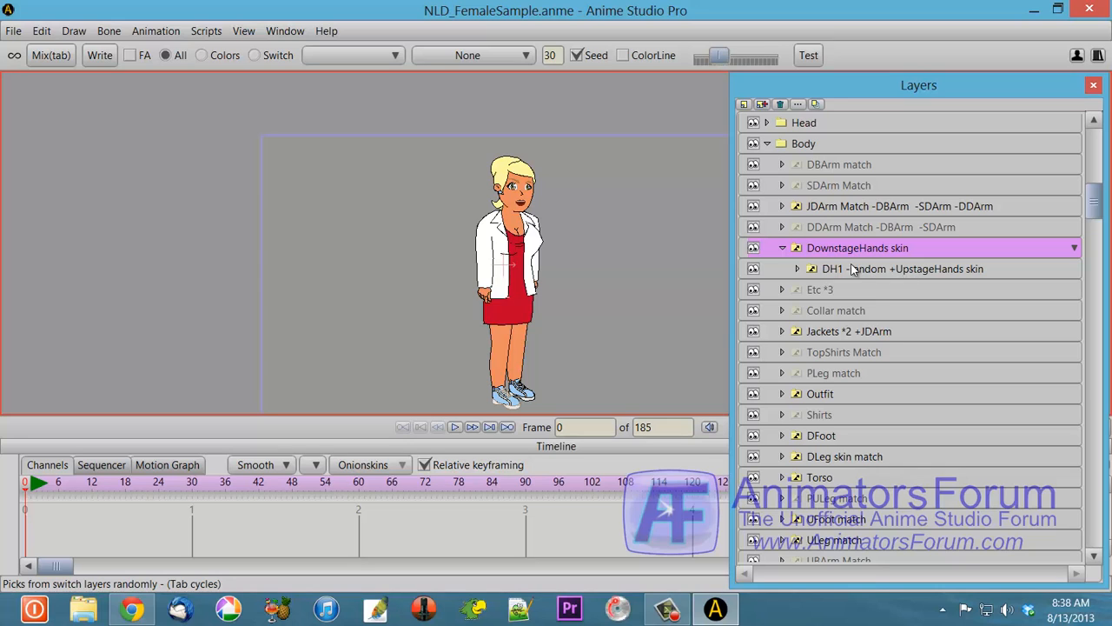
pyautogui.click(805, 271)
pyautogui.click(795, 268)
pyautogui.click(795, 268)
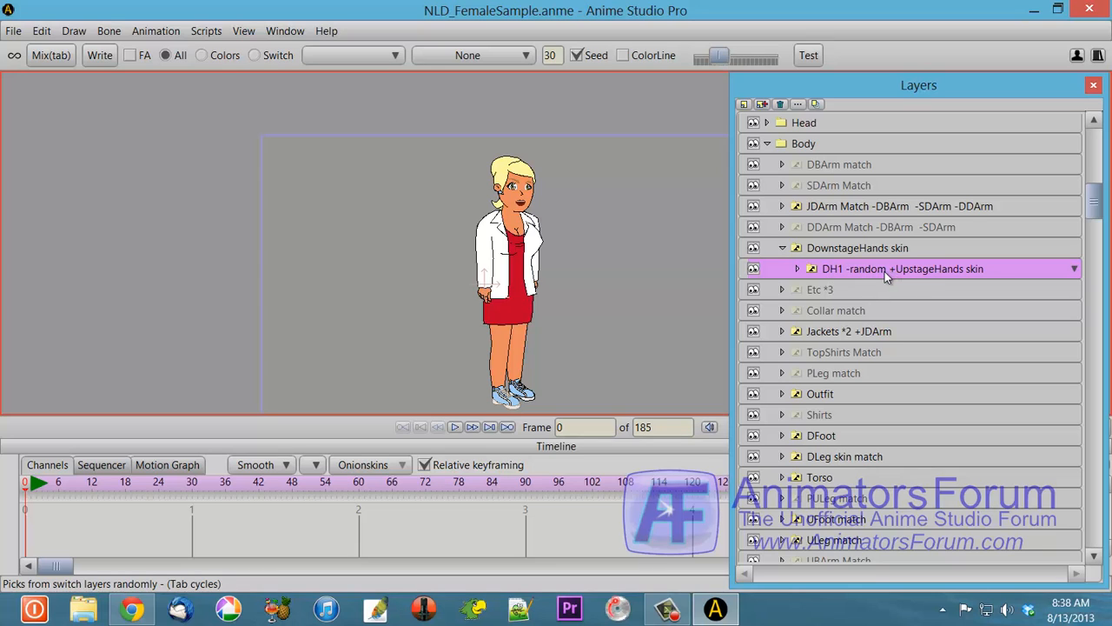
pyautogui.click(782, 249)
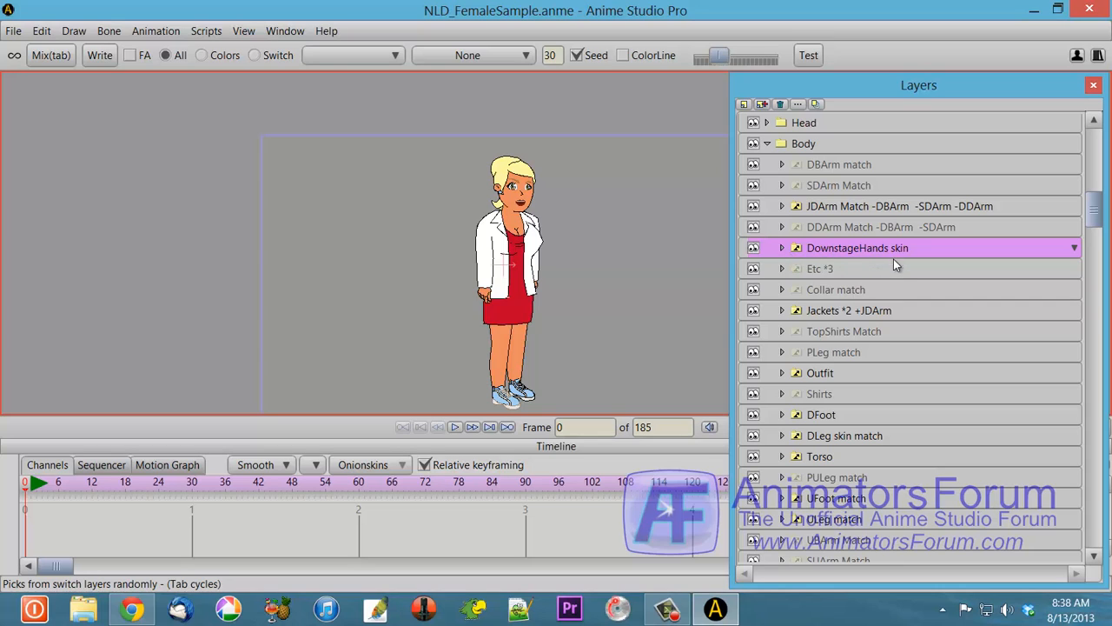
# Review the Dresses switch and its two dress layers inside Outfit, and collapse both Dresses and Outfit.
pyautogui.click(780, 374)
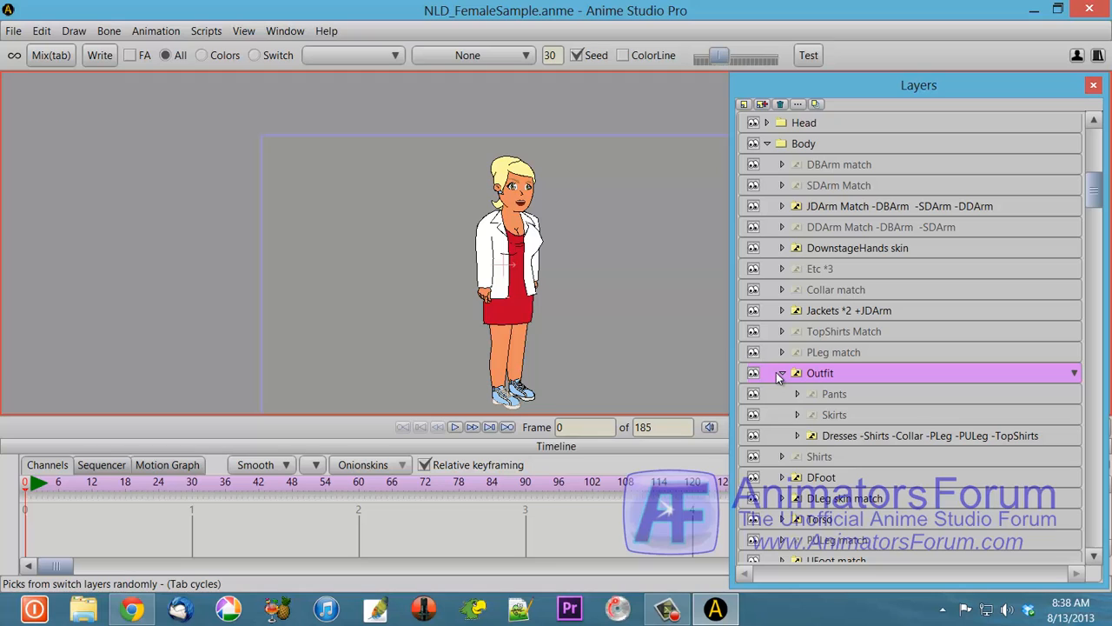
pyautogui.click(797, 435)
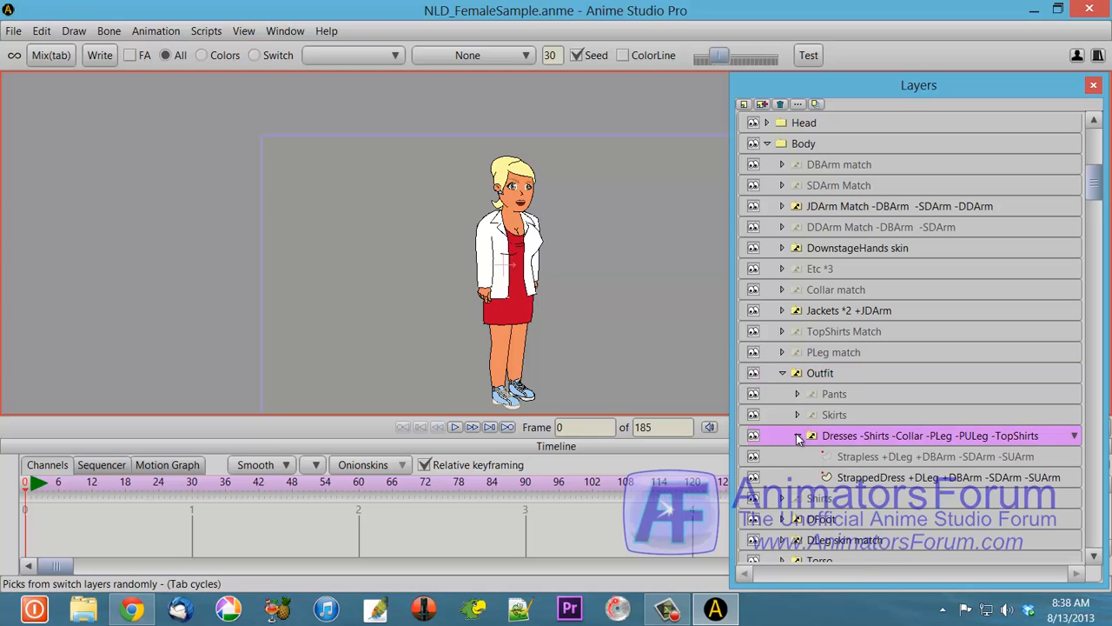
pyautogui.click(798, 436)
pyautogui.click(781, 375)
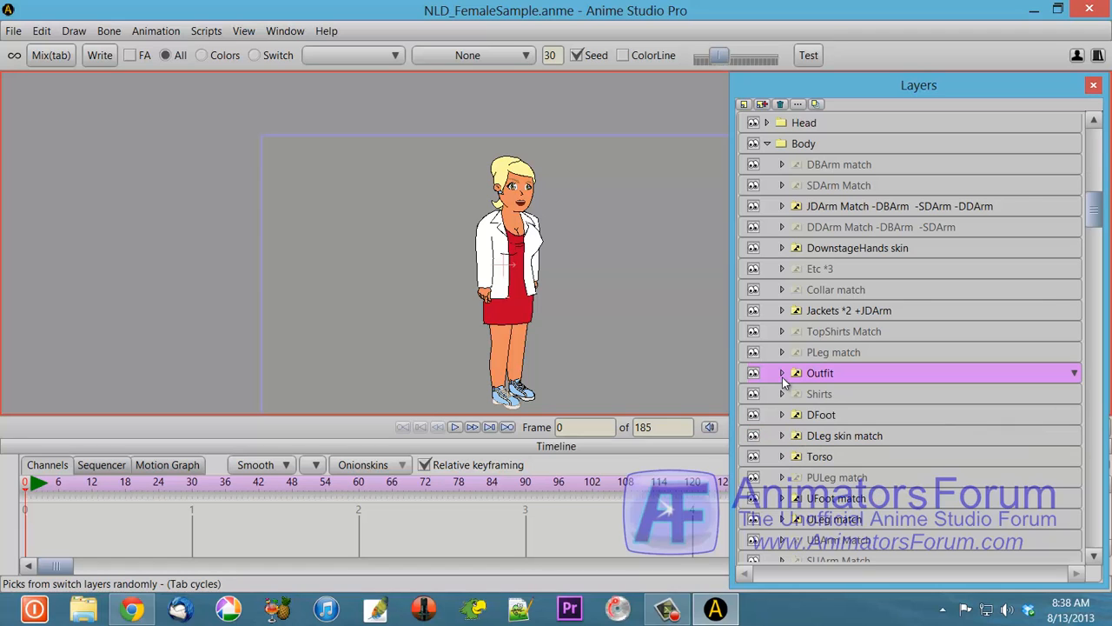
# Examine the Bare +UBArm layer in DBArm match, and expand SDArm Match to select its ShortSleeved +SUArm layer.
pyautogui.click(781, 163)
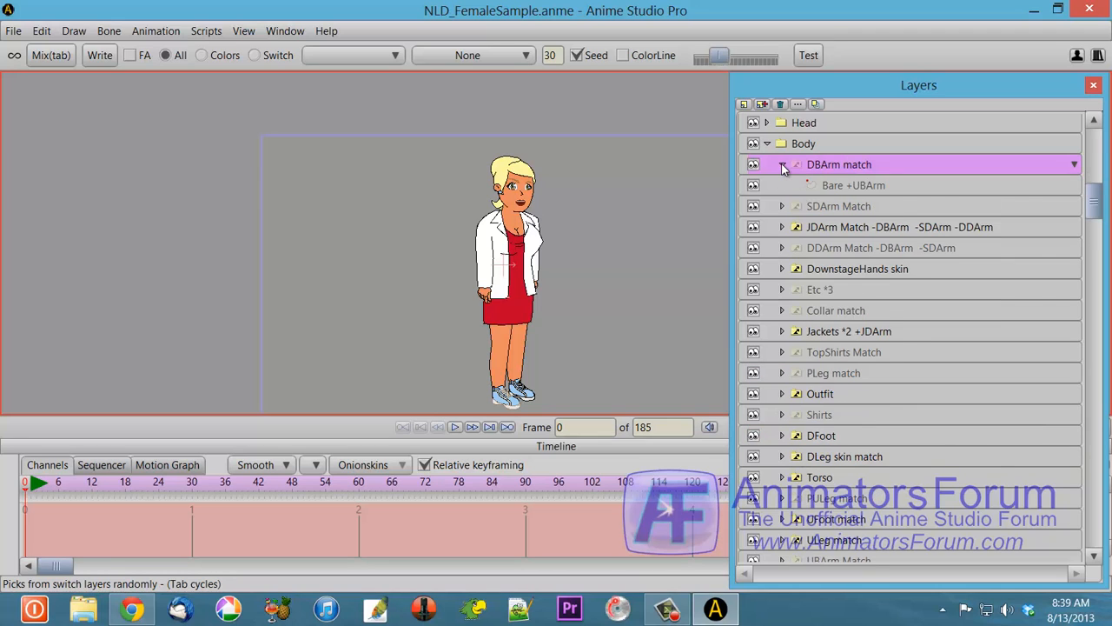
pyautogui.click(781, 163)
pyautogui.click(782, 185)
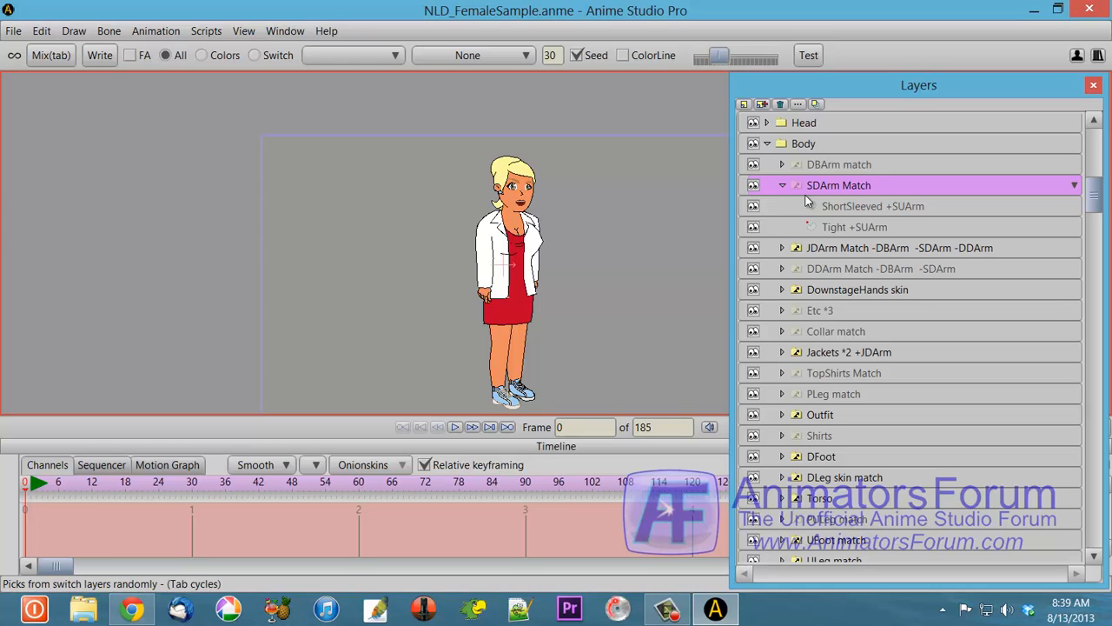
pyautogui.click(843, 205)
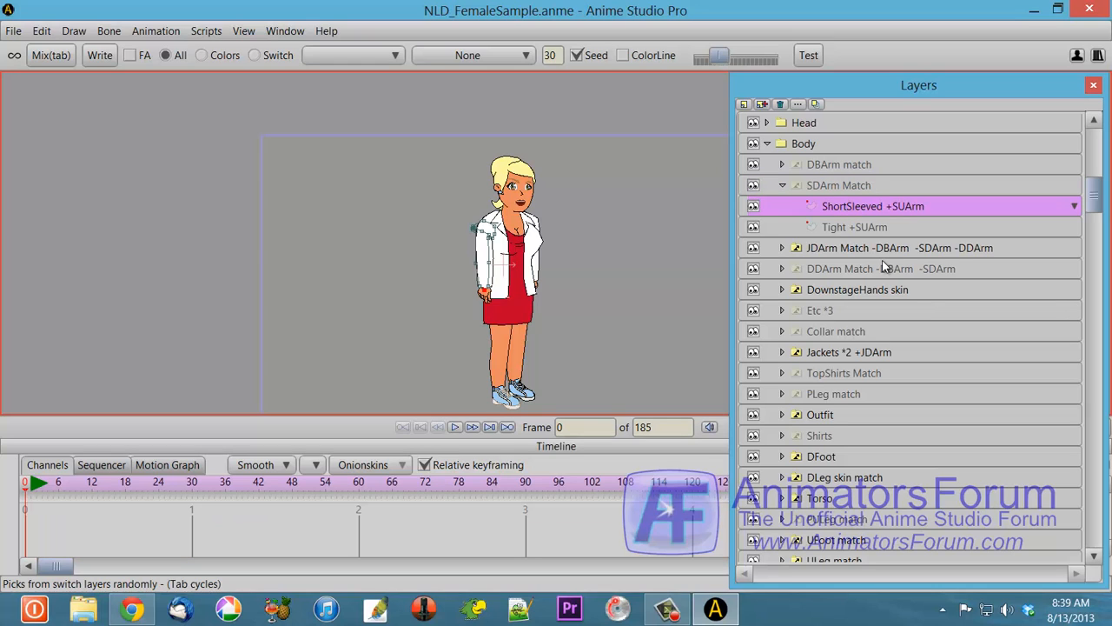
# Hide the Jackets *2 +JDArm and JDArm Match layers, and make the SDArm Match switch visible in its layer settings.
pyautogui.click(754, 352)
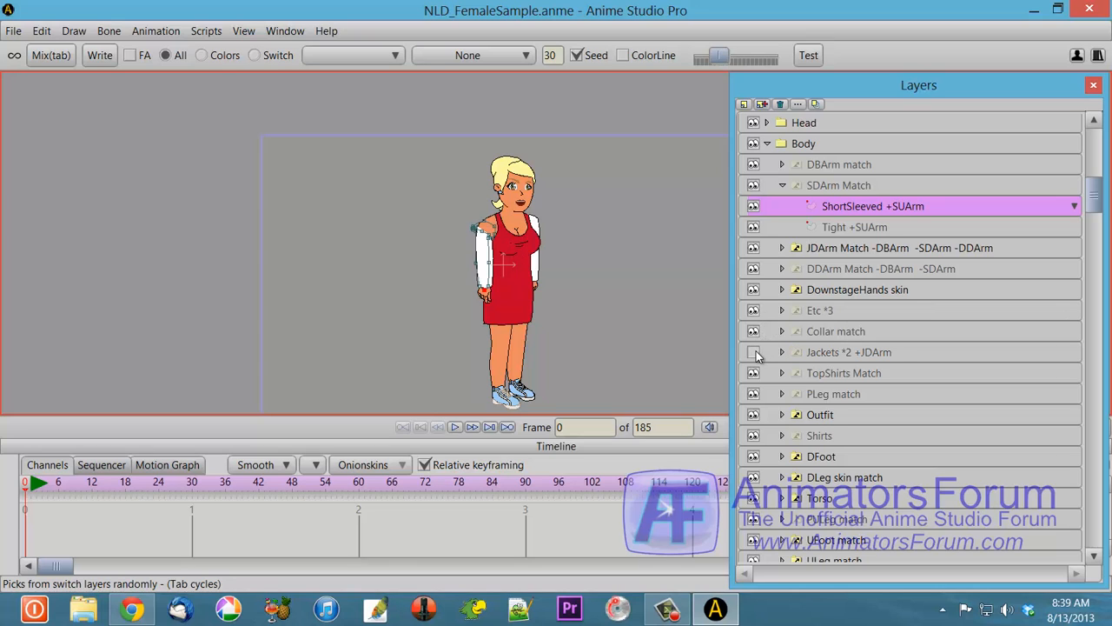
pyautogui.click(753, 248)
pyautogui.doubleClick(812, 186)
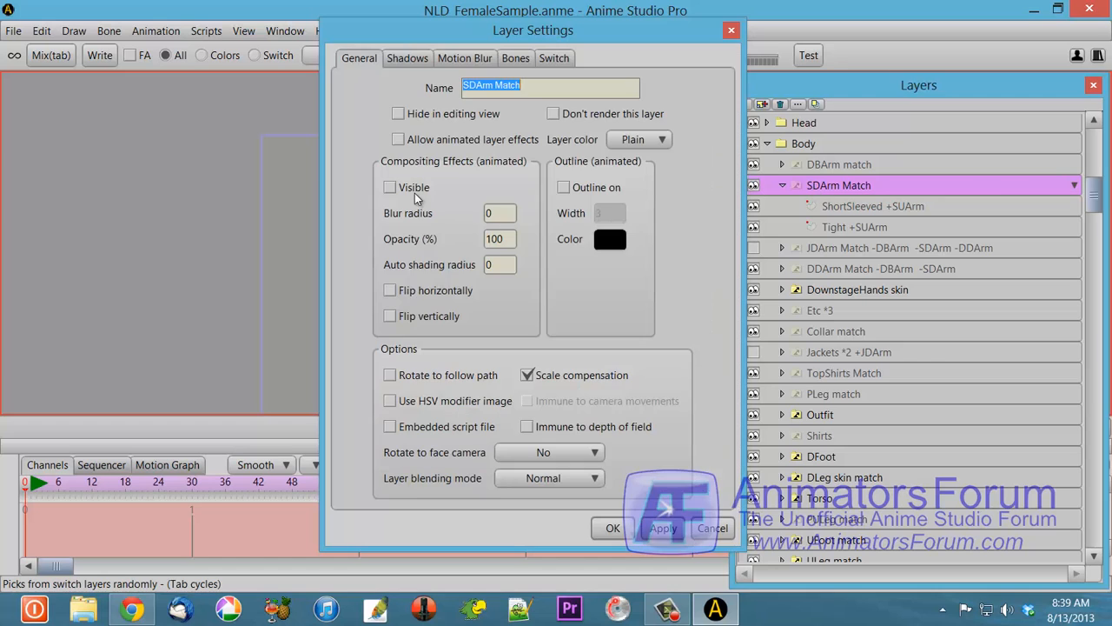
pyautogui.click(622, 528)
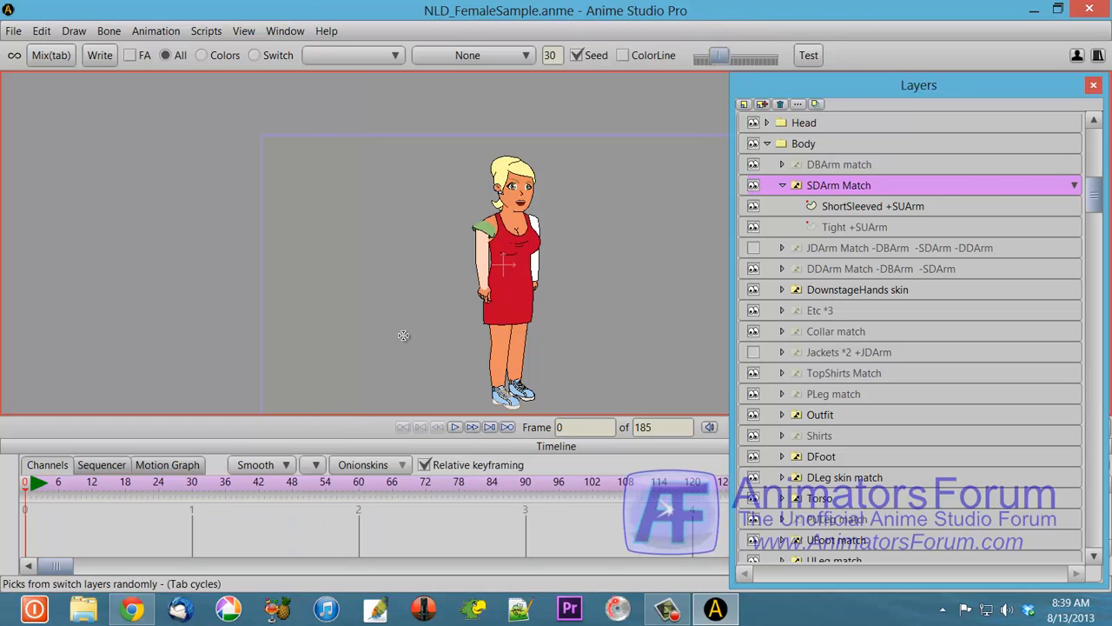
# Select the green sleeve shape on the ShortSleeved +SUArm layer and open the Style window to read its shape name.
pyautogui.scroll(3, 389, 312)
pyautogui.moveTo(390, 313); pyautogui.dragTo(413, 202)
pyautogui.scroll(2, 405, 229)
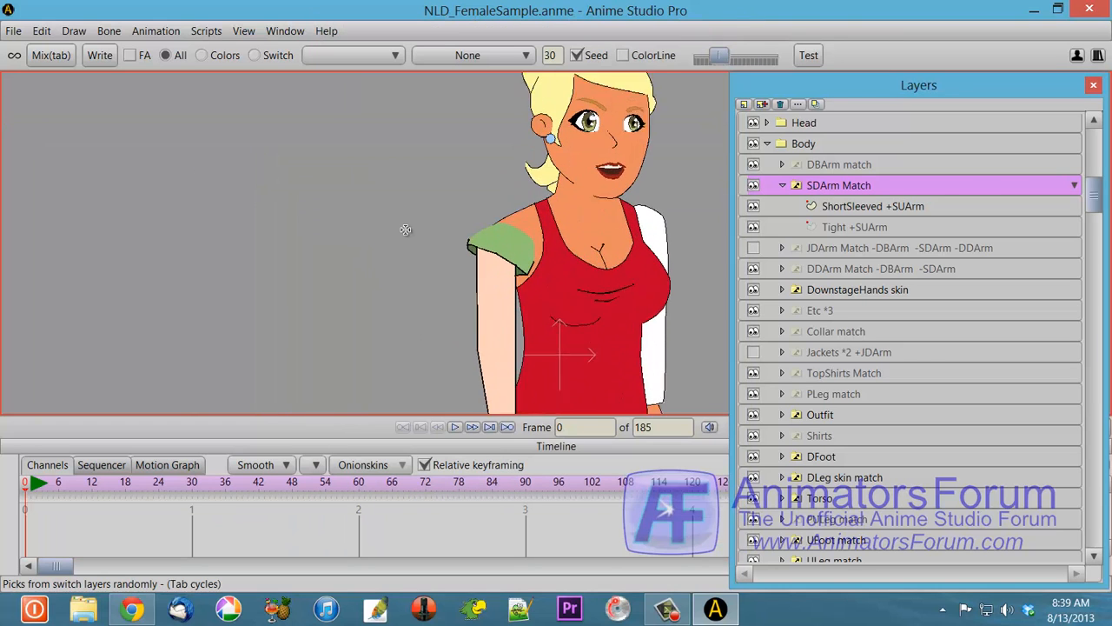
pyautogui.moveTo(438, 289); pyautogui.dragTo(449, 219)
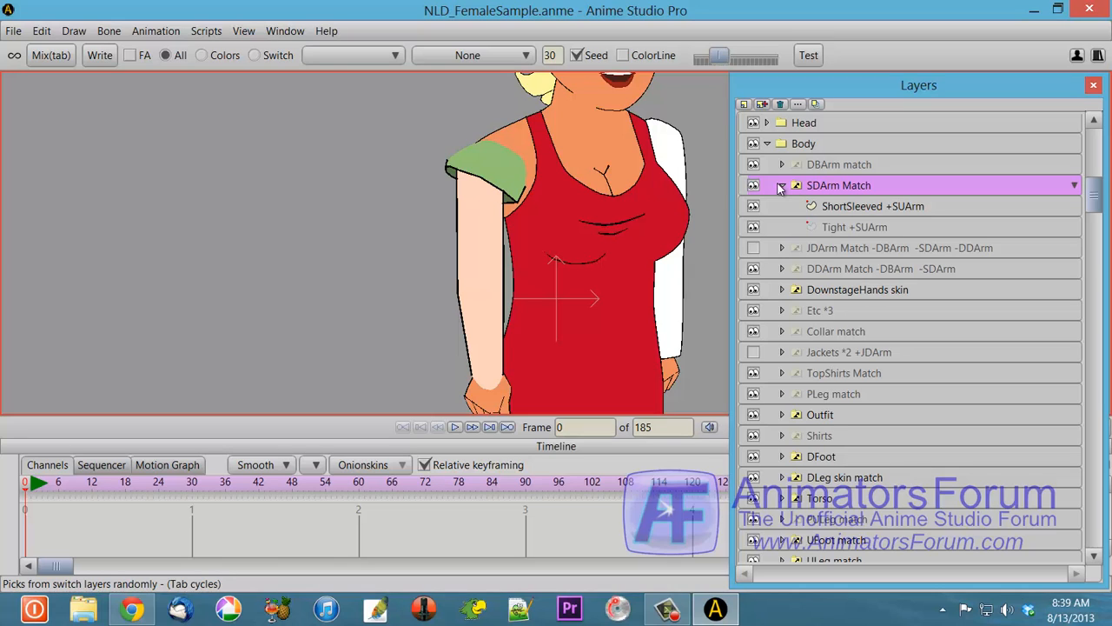
pyautogui.click(819, 209)
pyautogui.press('q')
pyautogui.click(513, 179)
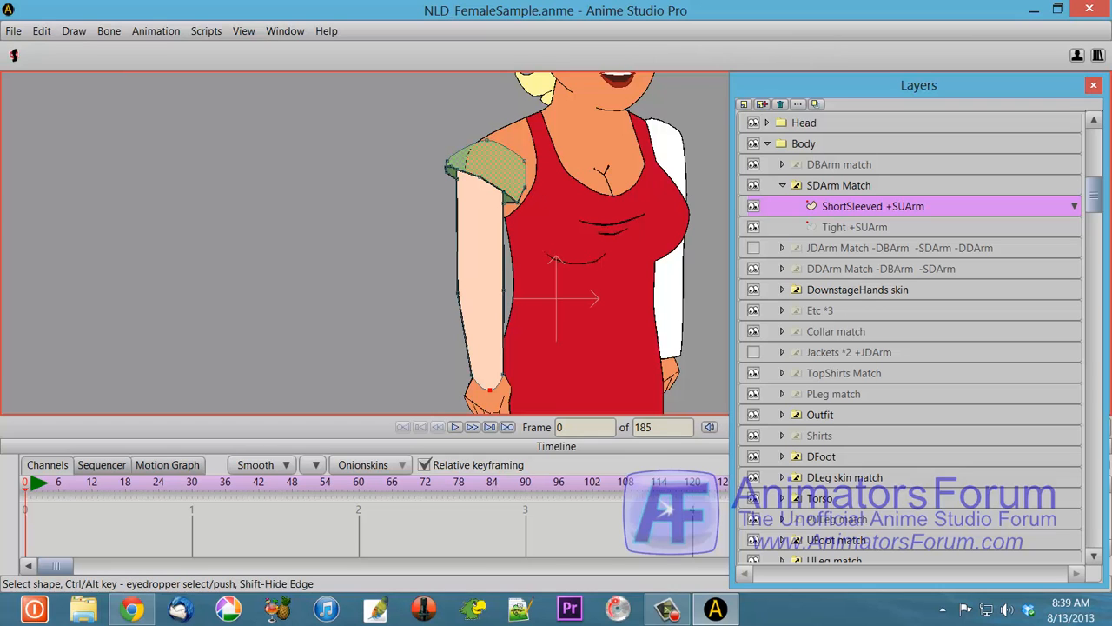
pyautogui.hotkey('ctrl', 't')
pyautogui.moveTo(759, 79); pyautogui.dragTo(792, 75)
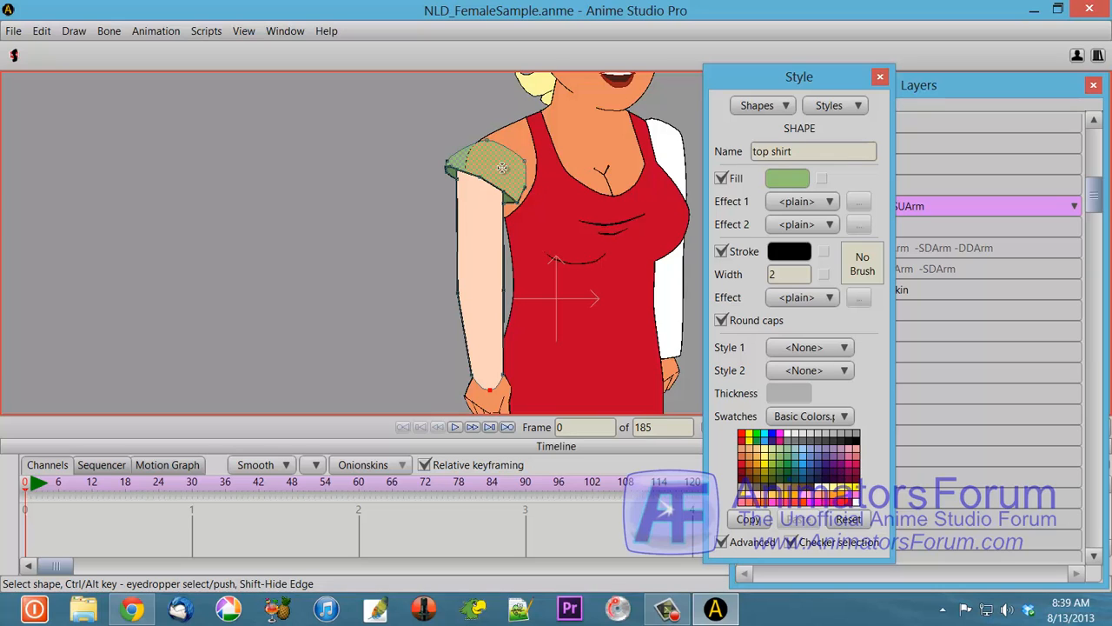
# Examine the shape names of the two dark inner sleeve pieces and the forearm, and close the Style window.
pyautogui.click(450, 172)
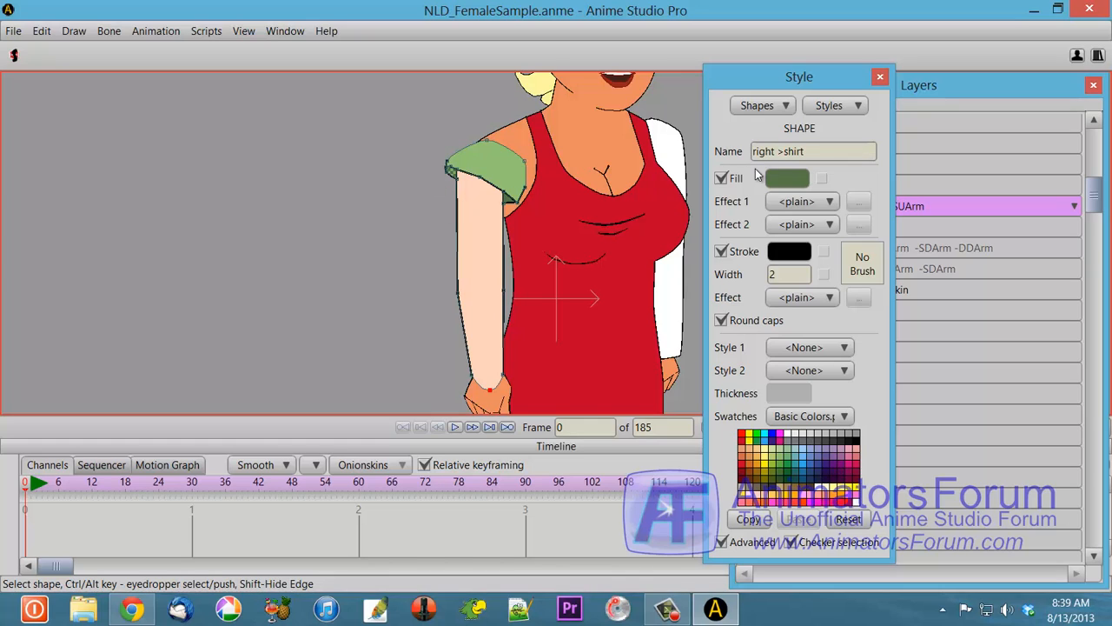
pyautogui.click(510, 198)
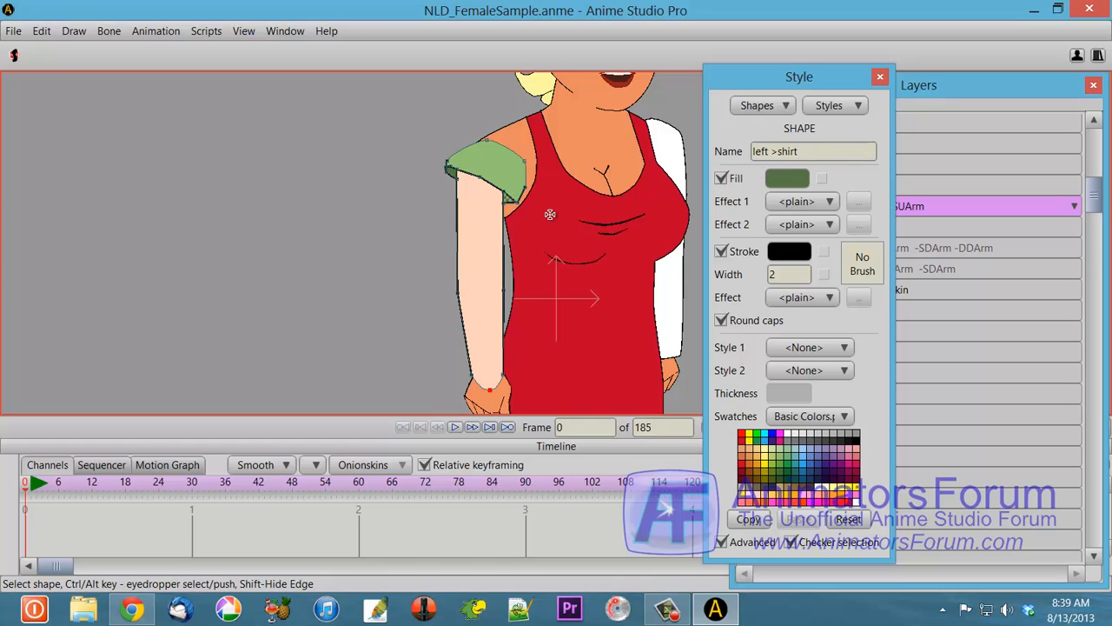
pyautogui.click(452, 173)
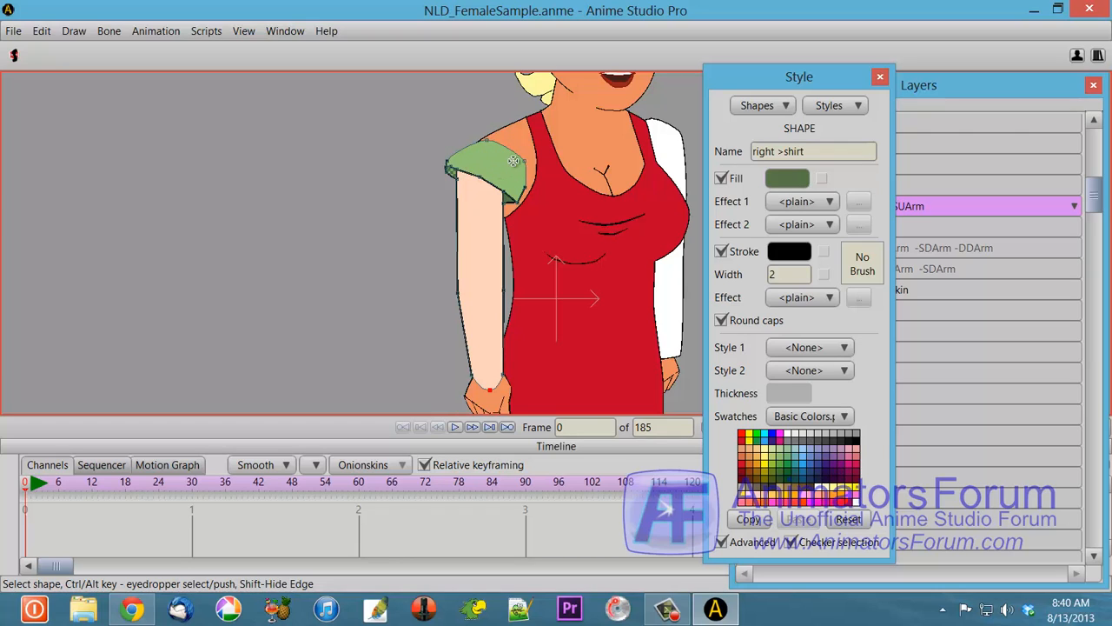
pyautogui.click(483, 225)
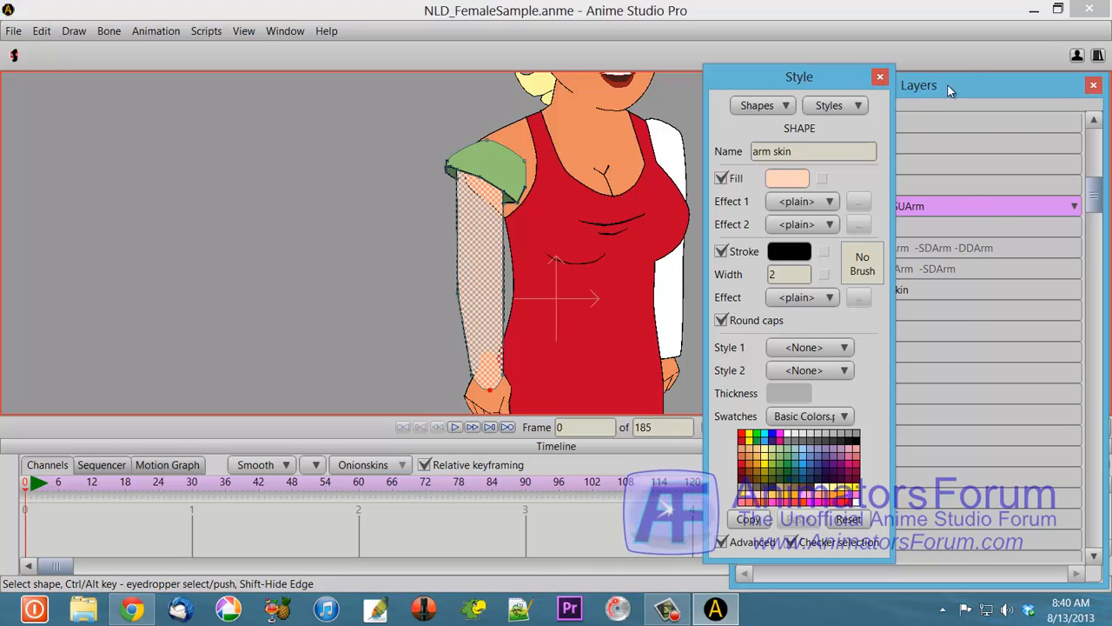
pyautogui.click(880, 76)
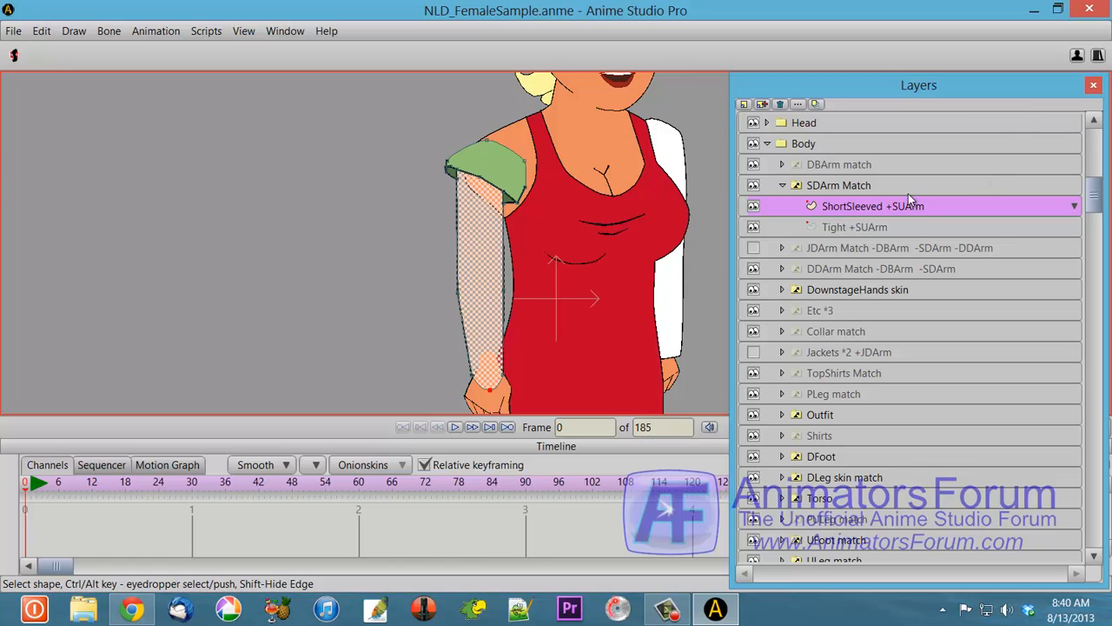
# Collapse the Body folder and randomly mix the whole character once with Body selected.
pyautogui.click(765, 145)
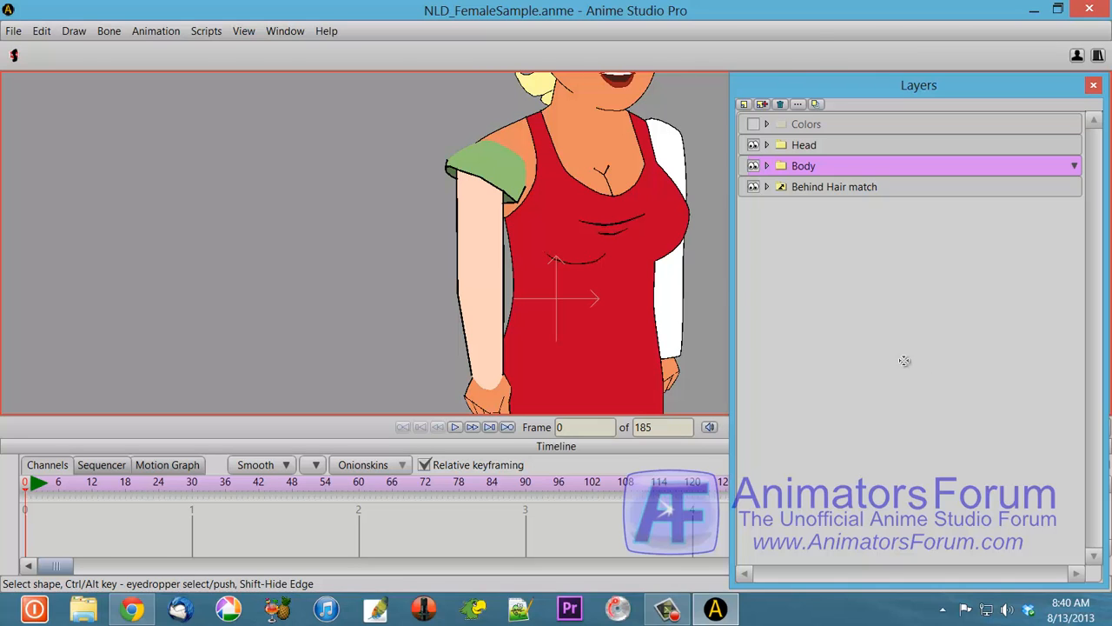
pyautogui.press('m')
pyautogui.click(63, 56)
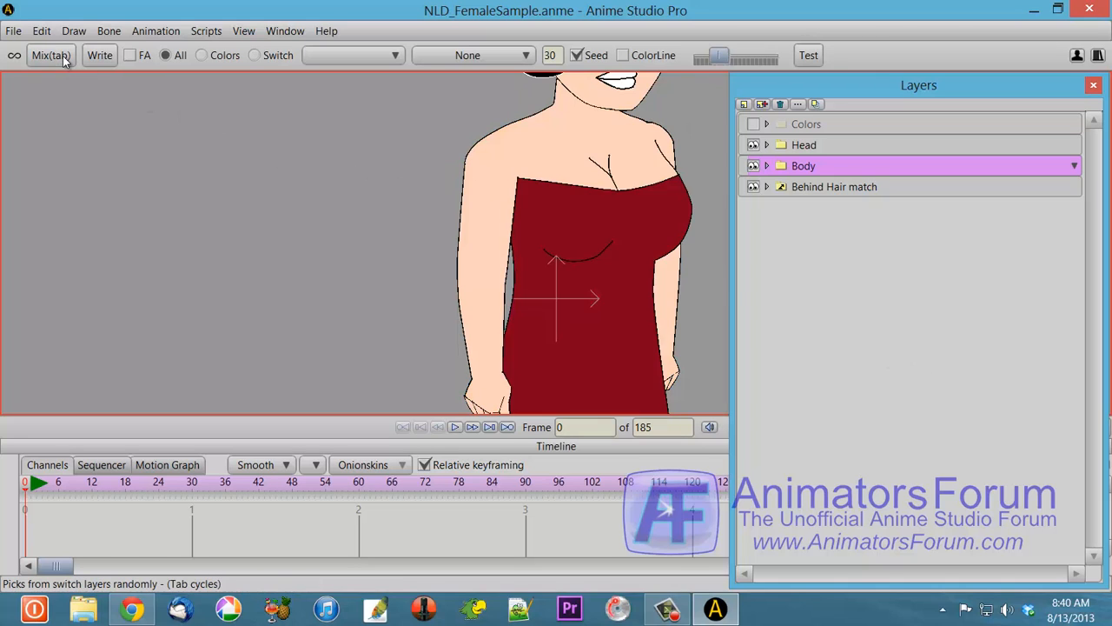
# Randomly mix the whole character three more times with the Body folder selected.
pyautogui.click(62, 55)
pyautogui.click(63, 55)
pyautogui.click(63, 55)
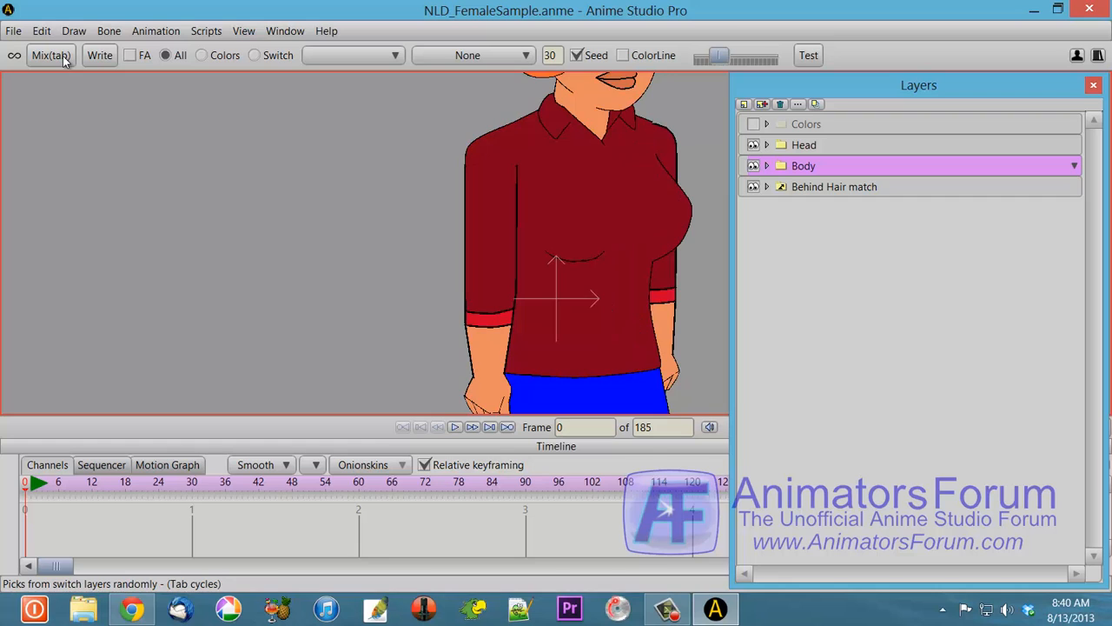
# Collapse the SDArm Match switch inside the Body folder, and close the Body folder again.
pyautogui.click(767, 166)
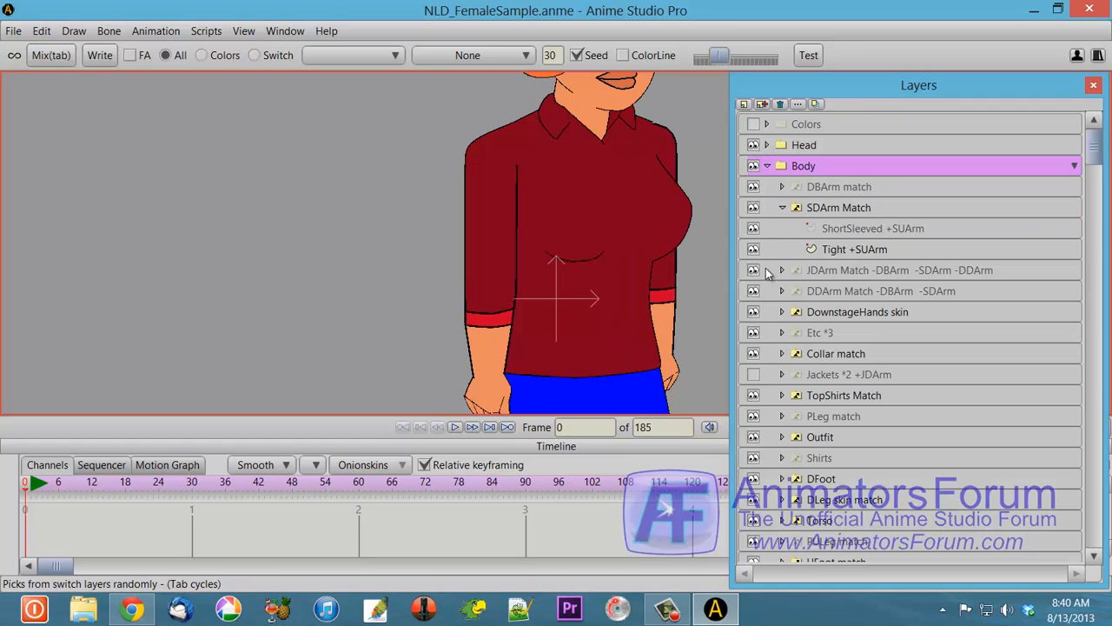
pyautogui.click(781, 209)
pyautogui.click(781, 208)
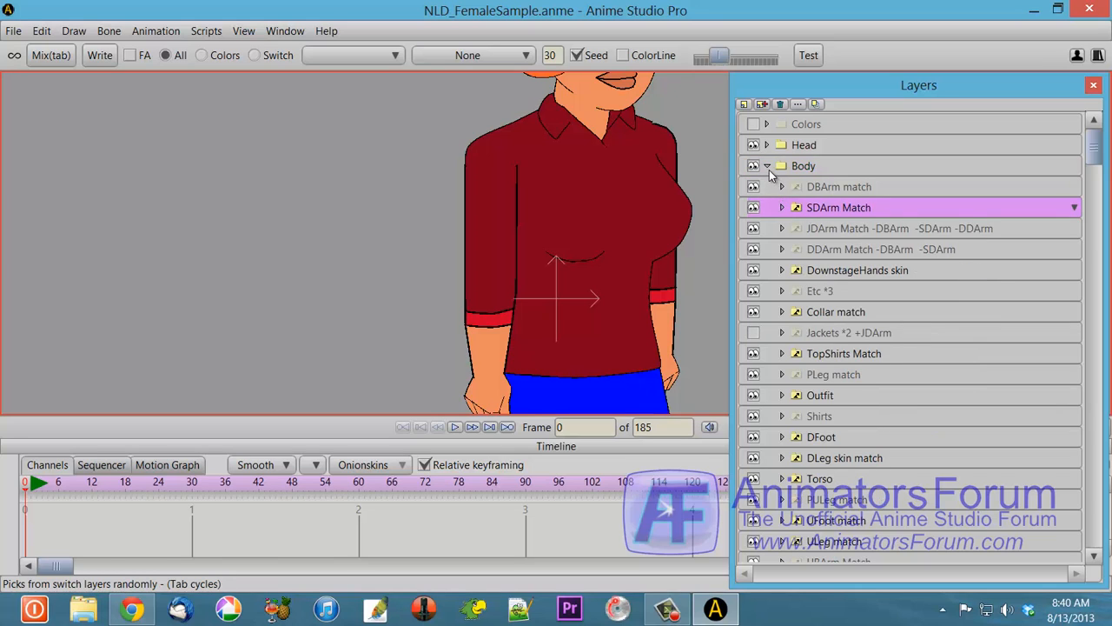
pyautogui.click(767, 166)
# Mix the whole character twice from the Body folder and recheck the layers inside it.
pyautogui.click(48, 54)
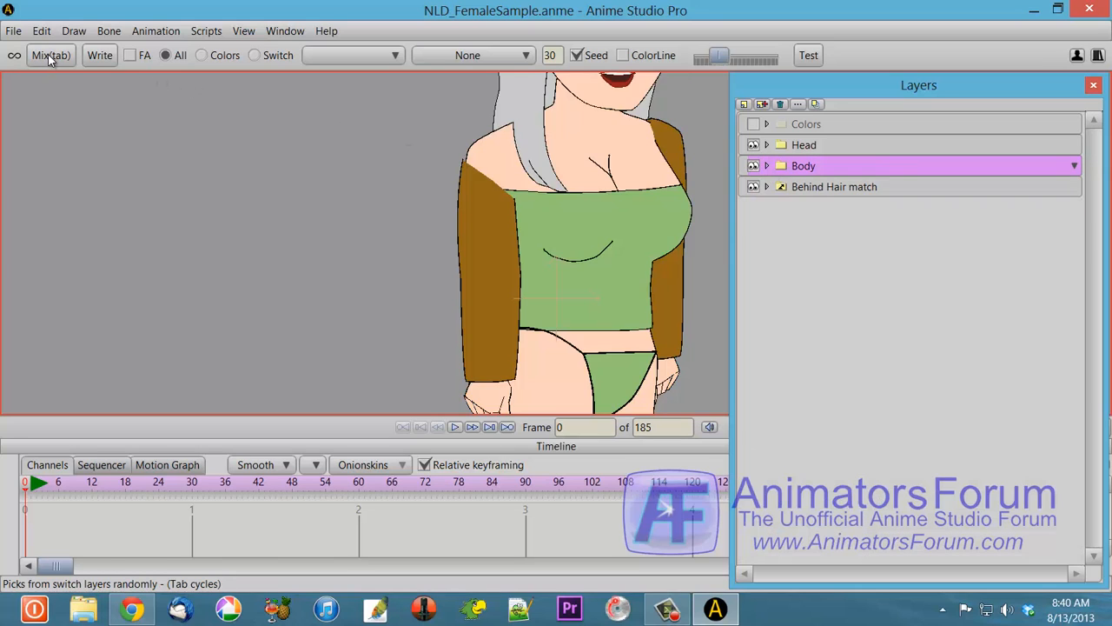
pyautogui.click(47, 54)
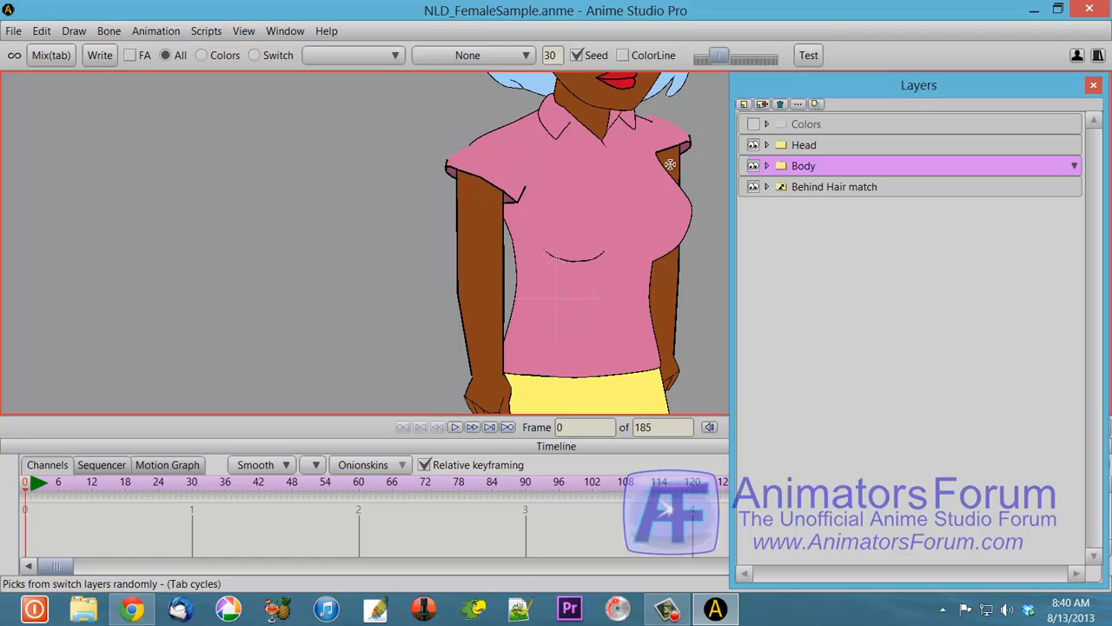
pyautogui.click(767, 166)
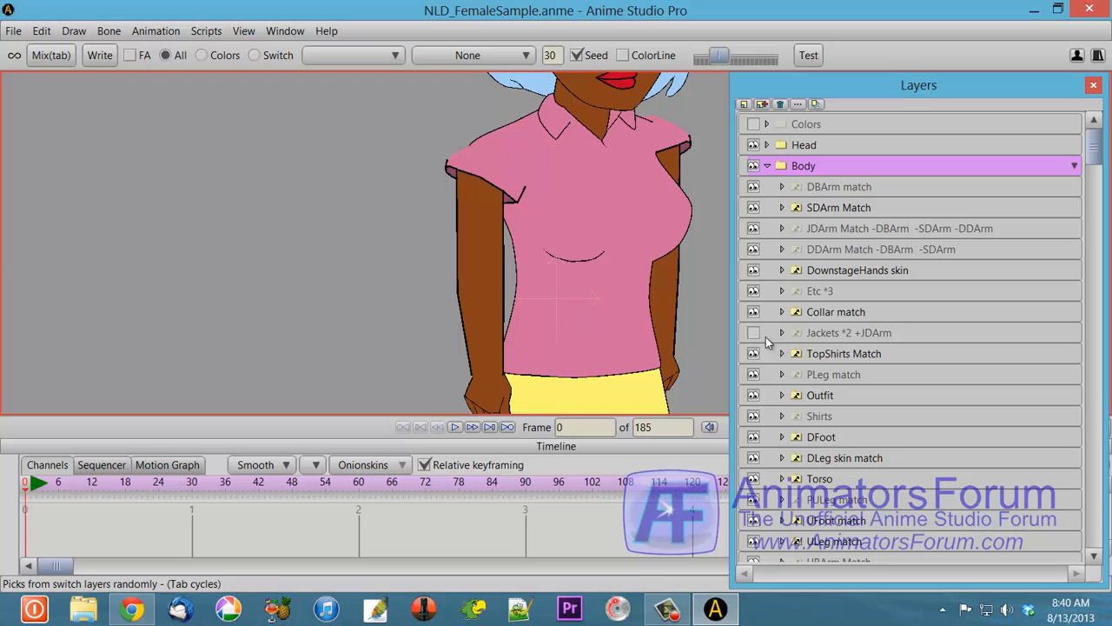
pyautogui.click(768, 167)
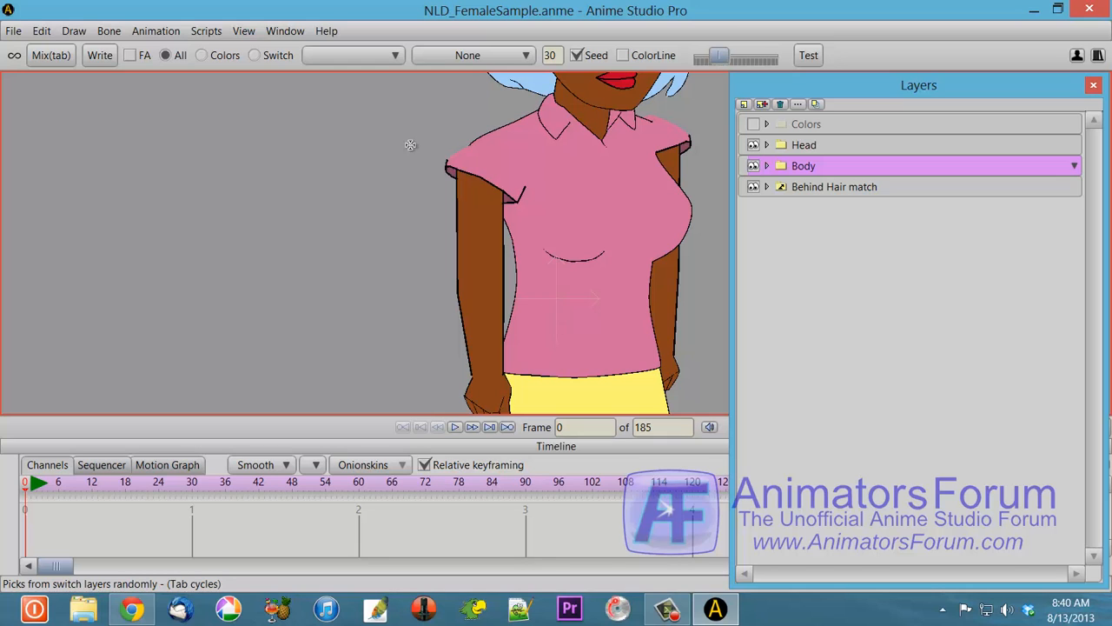
# Set the color scheme to Complementary and choose a red swatch as the default fill in the Style window.
pyautogui.scroll(-5, 304, 141)
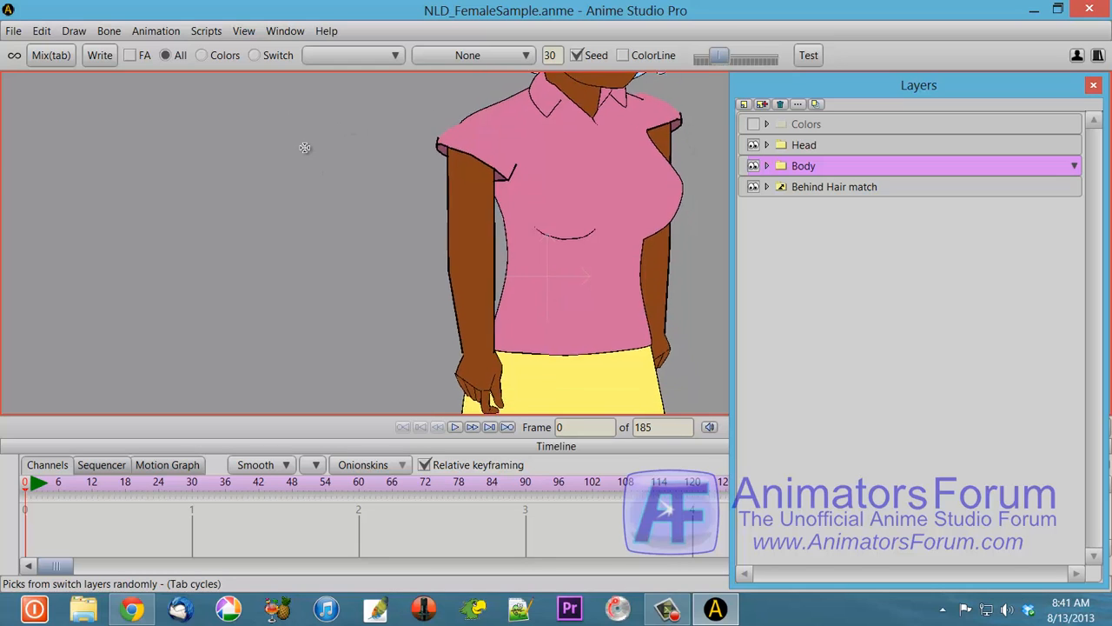
pyautogui.moveTo(332, 176); pyautogui.dragTo(286, 185)
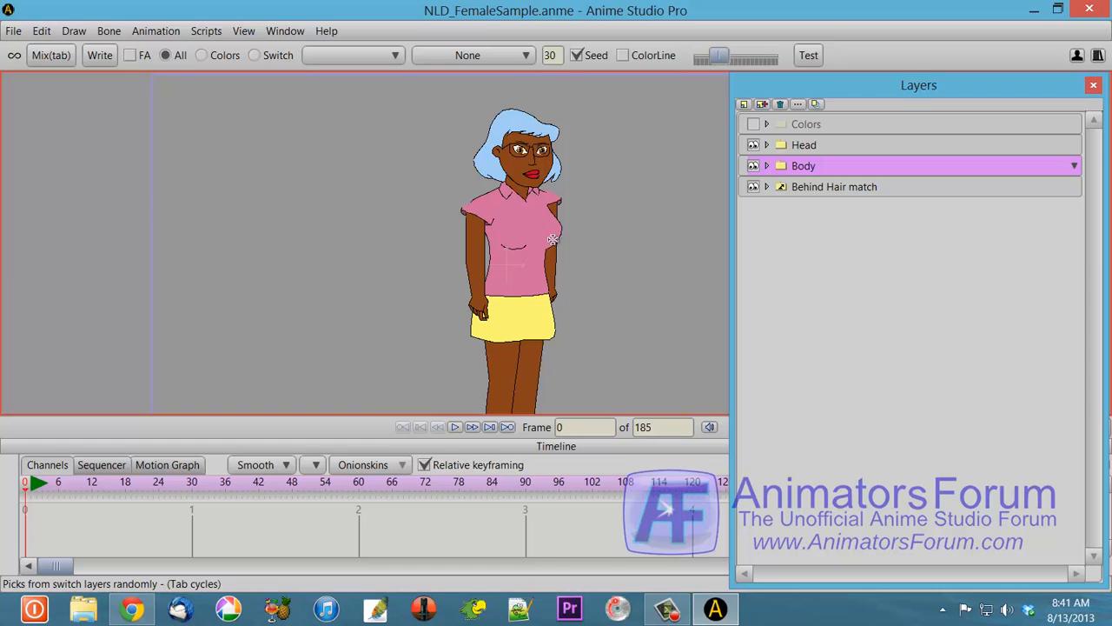
pyautogui.moveTo(332, 224); pyautogui.dragTo(333, 199)
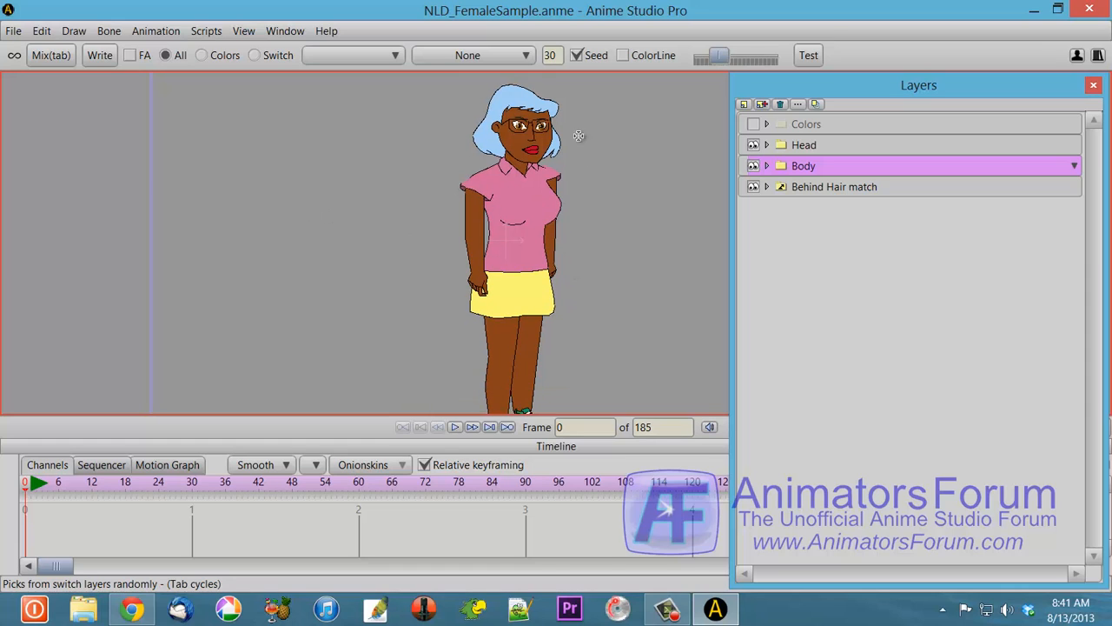
pyautogui.click(526, 58)
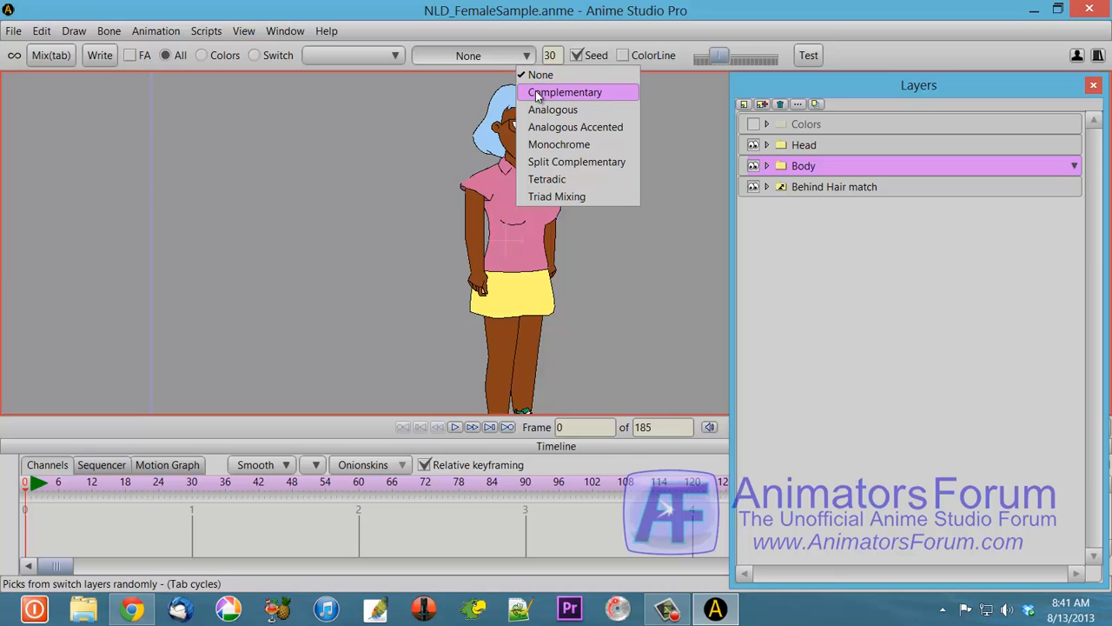
pyautogui.click(535, 90)
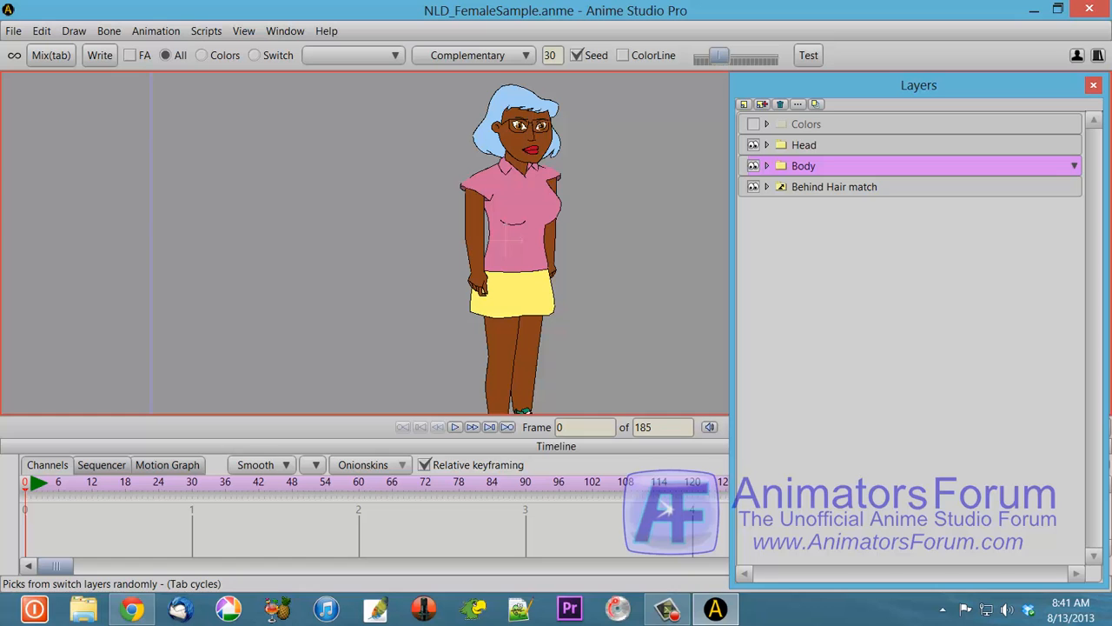
pyautogui.hotkey('ctrl', 't')
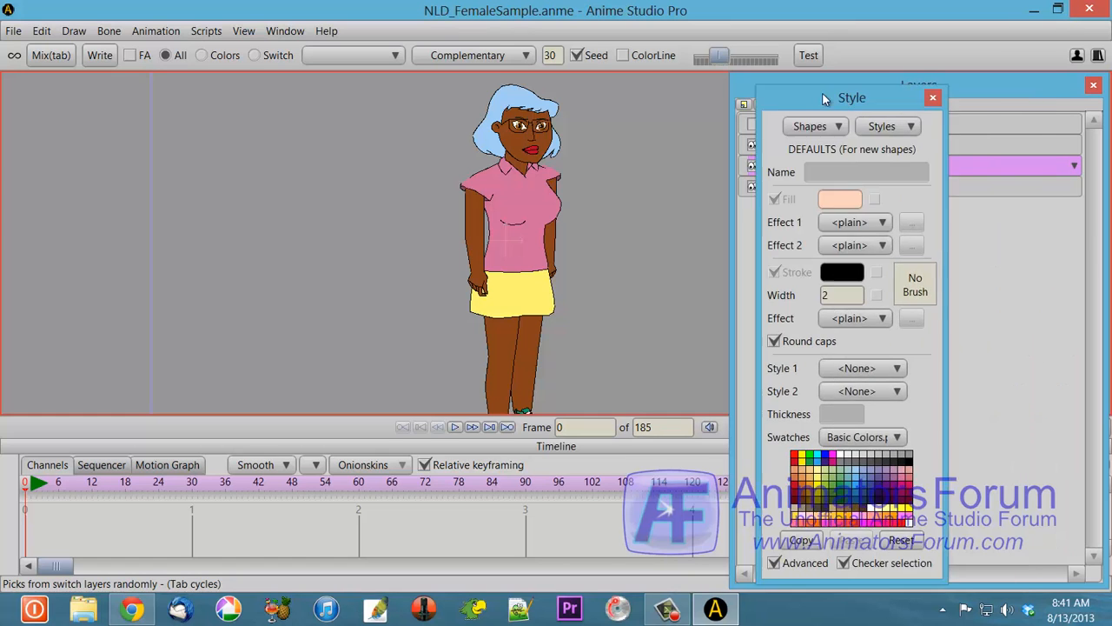
pyautogui.moveTo(822, 92); pyautogui.dragTo(950, 75)
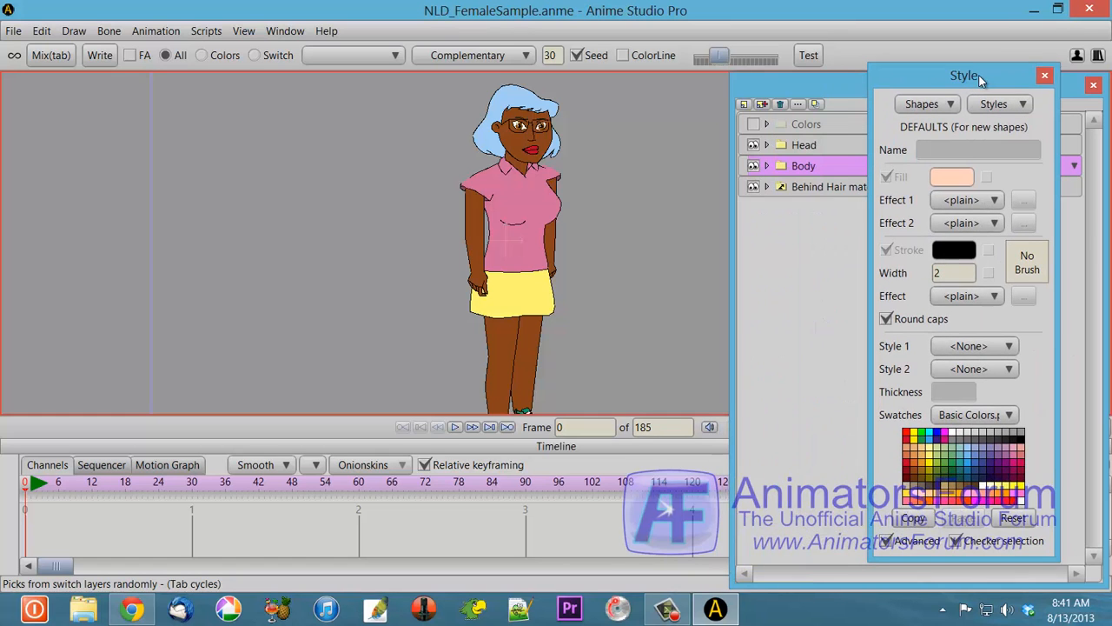
pyautogui.click(911, 439)
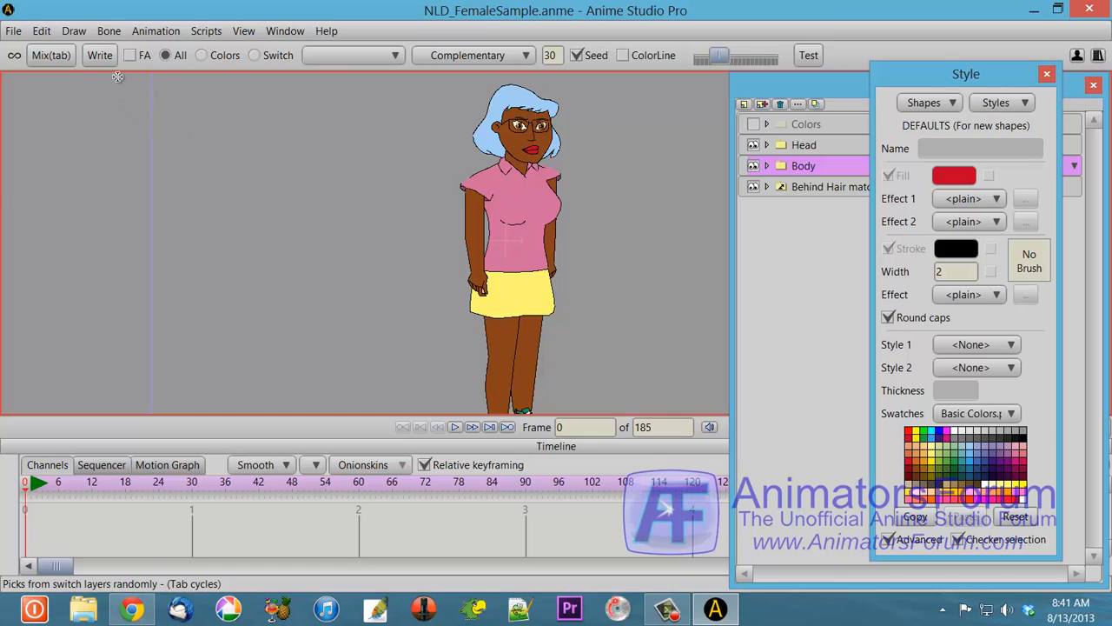
# Mix the whole character repeatedly using the Complementary scheme with the red fill as seed color.
pyautogui.click(58, 56)
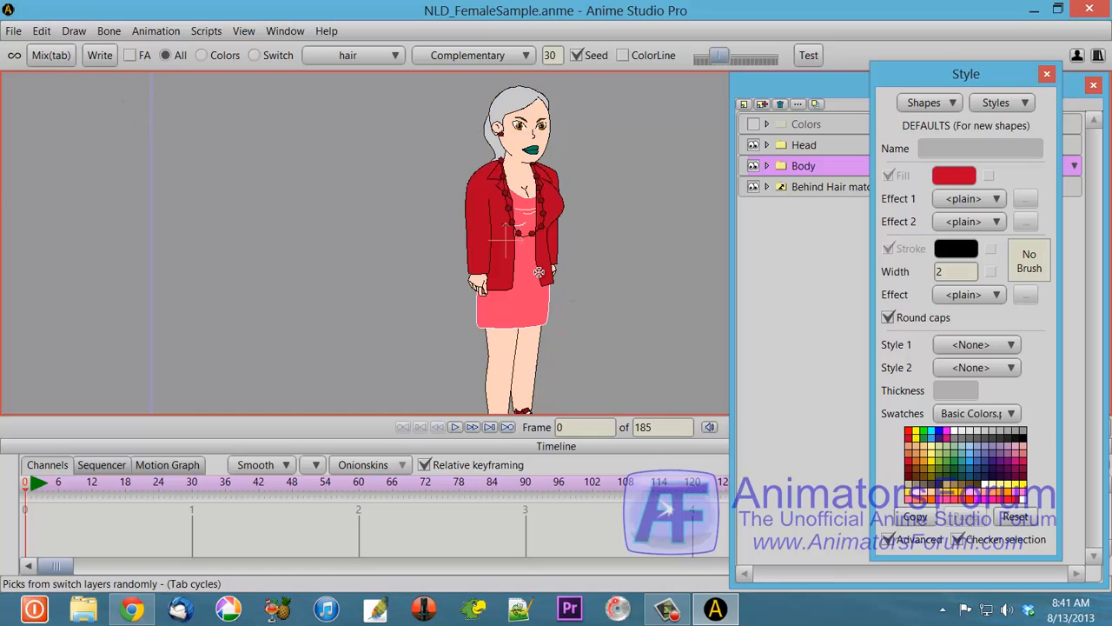
pyautogui.click(56, 55)
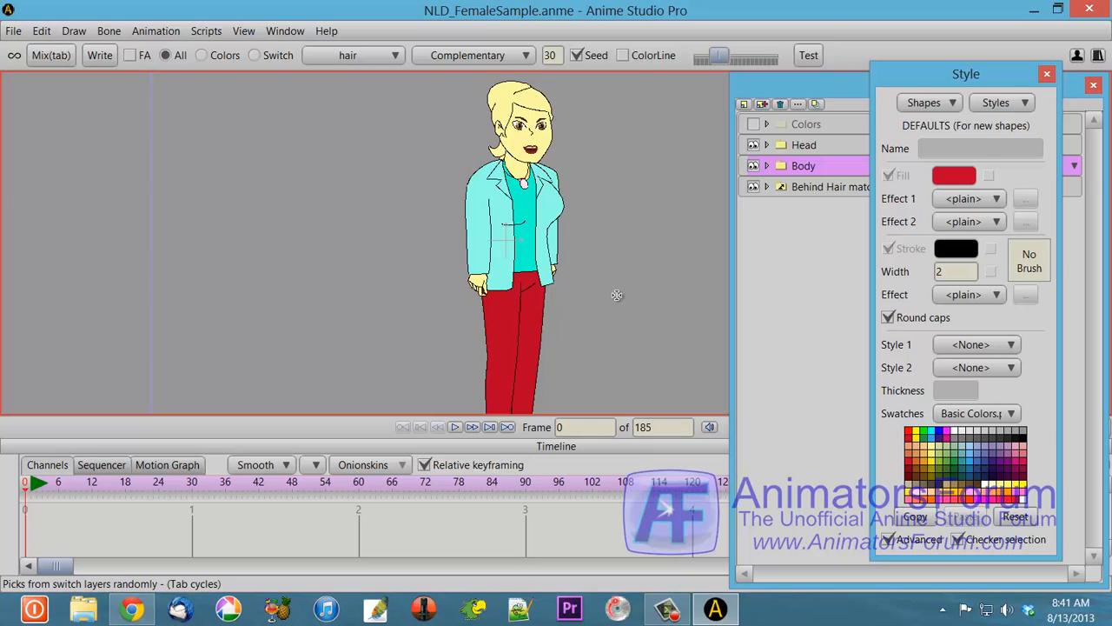
pyautogui.press('Tab')
pyautogui.press('Tab')
pyautogui.press('Tab')
pyautogui.press('Tab')
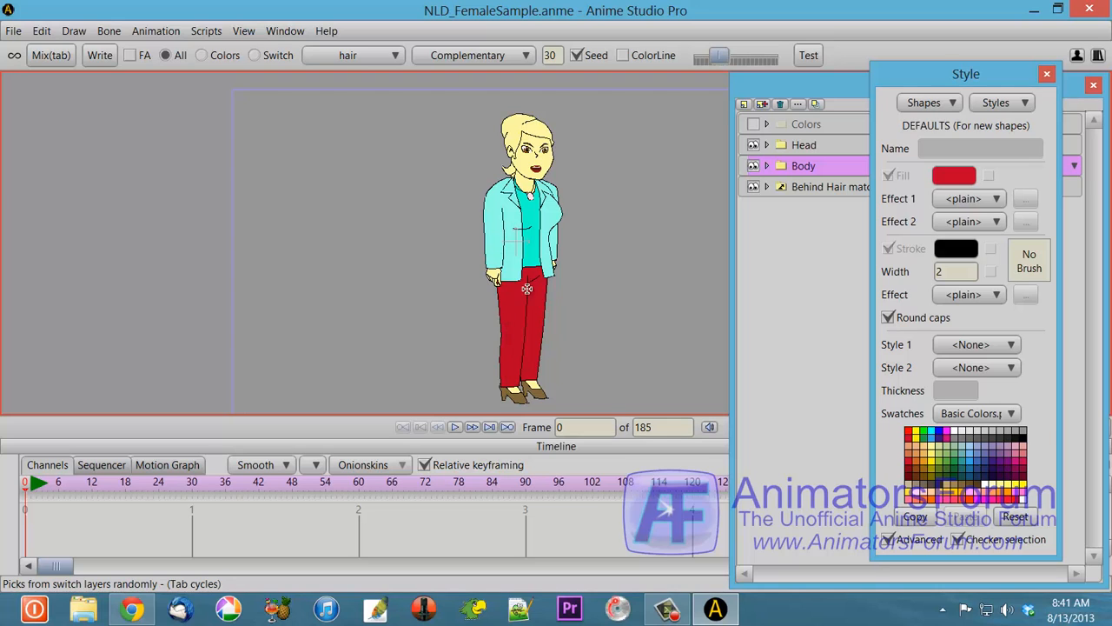
pyautogui.click(48, 56)
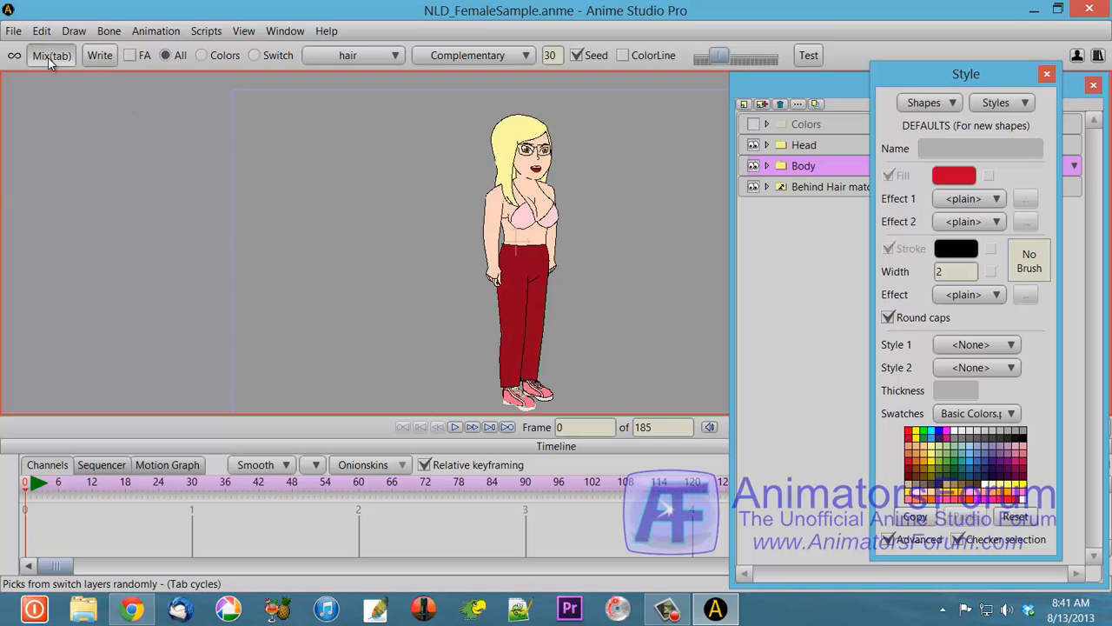
pyautogui.click(50, 57)
pyautogui.click(50, 57)
pyautogui.click(50, 57)
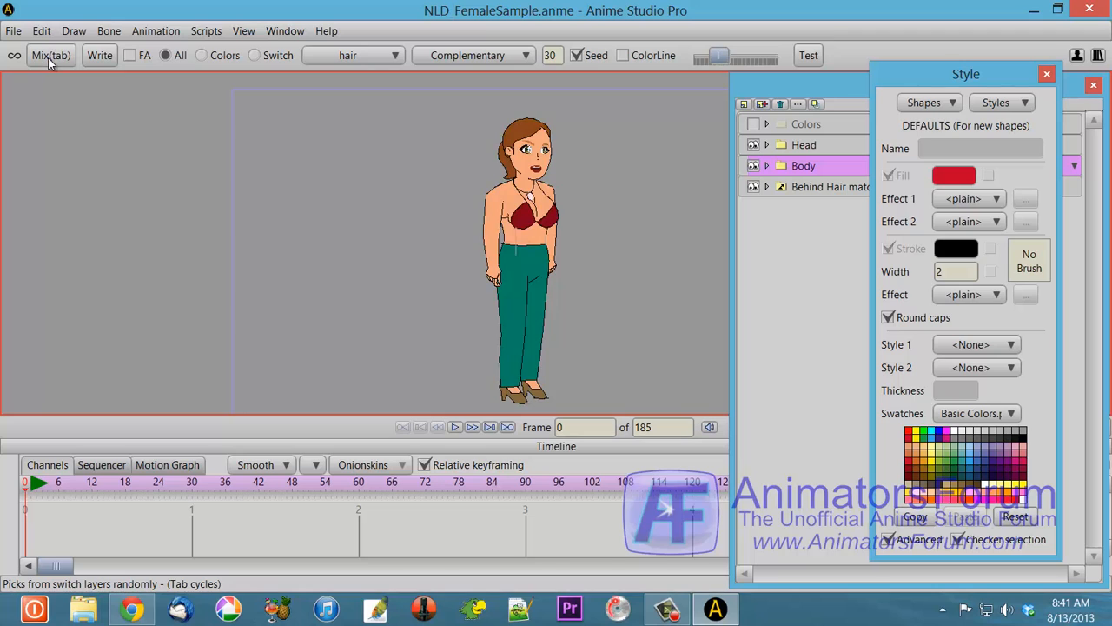
pyautogui.click(49, 57)
pyautogui.click(50, 58)
pyautogui.click(49, 57)
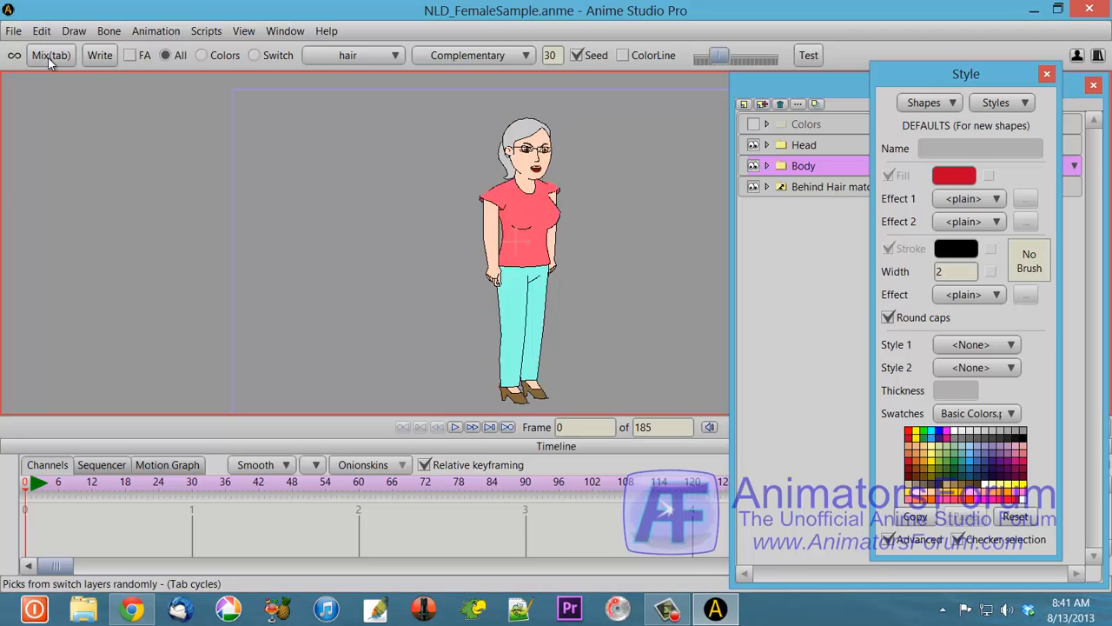
pyautogui.click(48, 57)
pyautogui.click(48, 57)
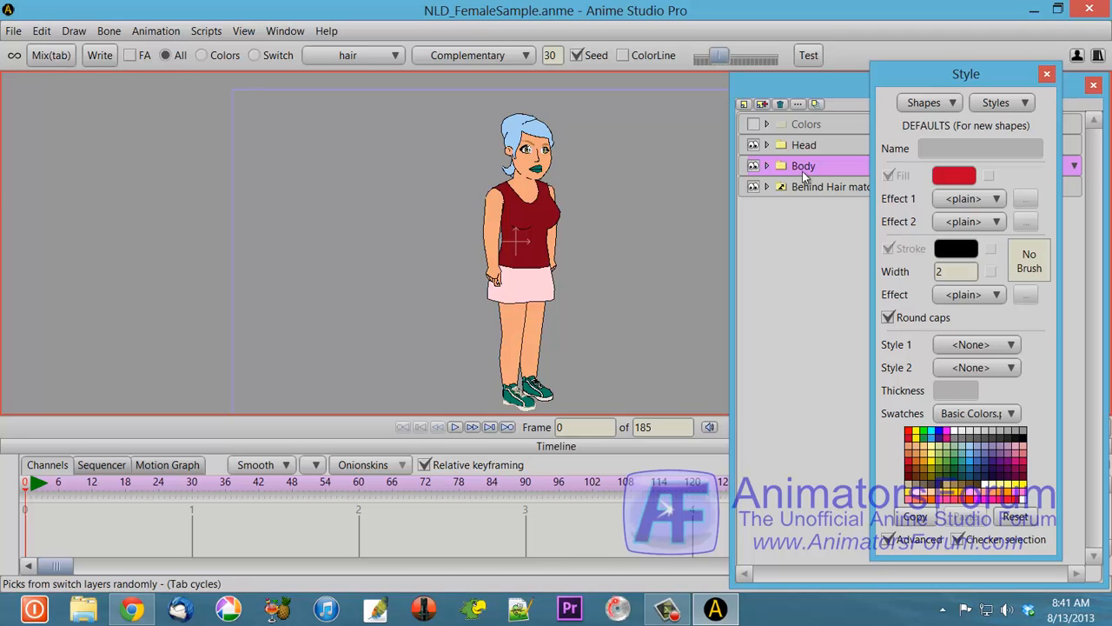
# Choose a muted blue swatch as the default fill and mix the character several times with the Complementary scheme.
pyautogui.click(986, 451)
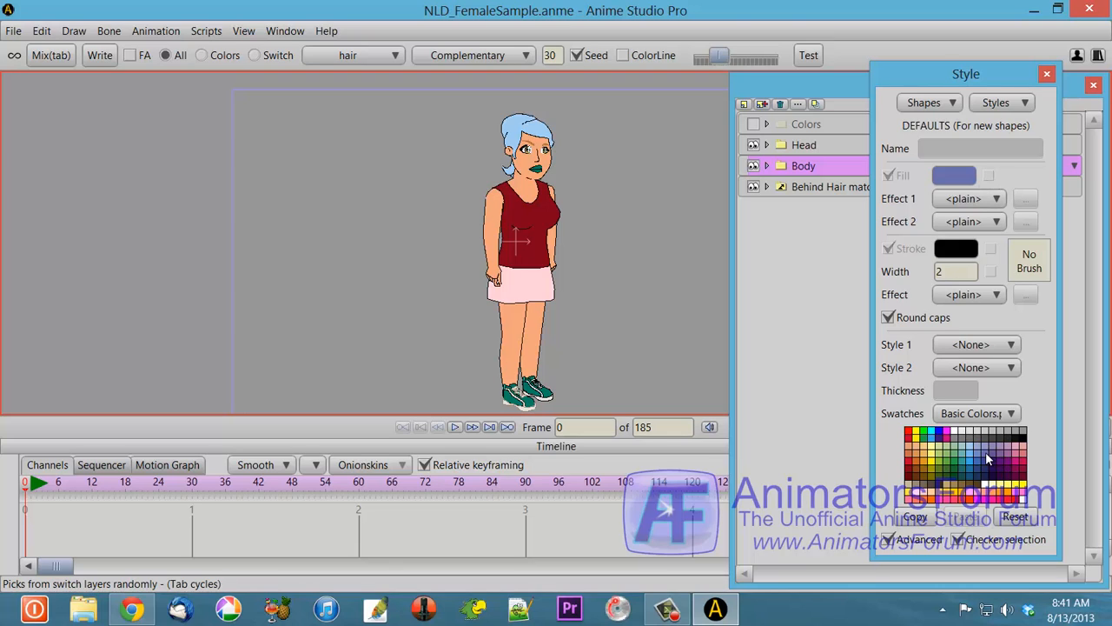
pyautogui.click(54, 58)
pyautogui.click(52, 57)
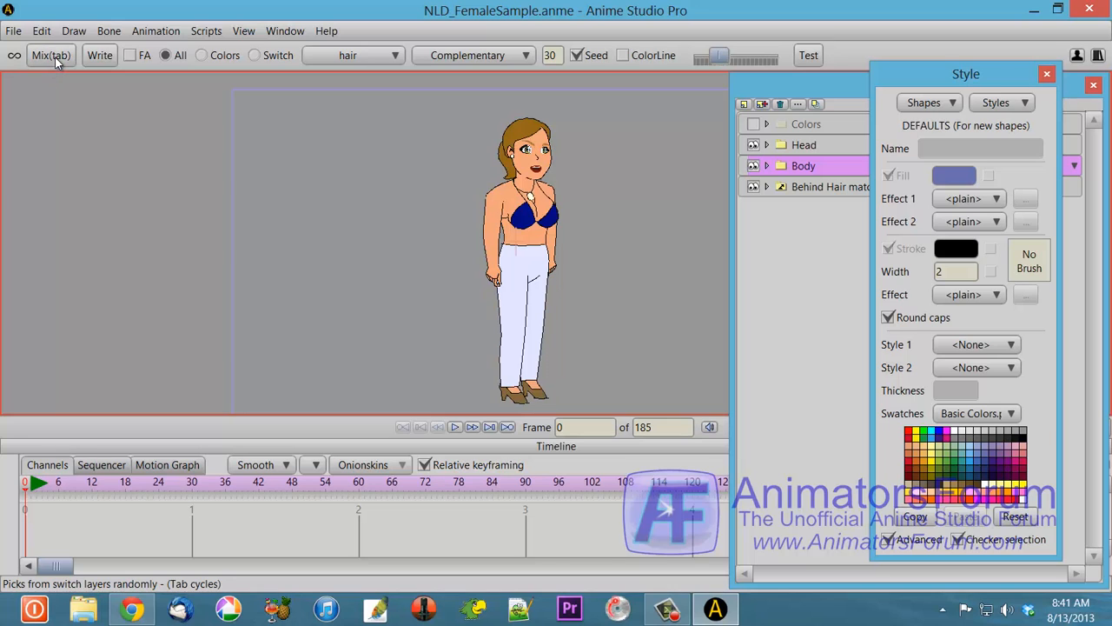
pyautogui.click(53, 56)
pyautogui.click(52, 57)
pyautogui.click(52, 57)
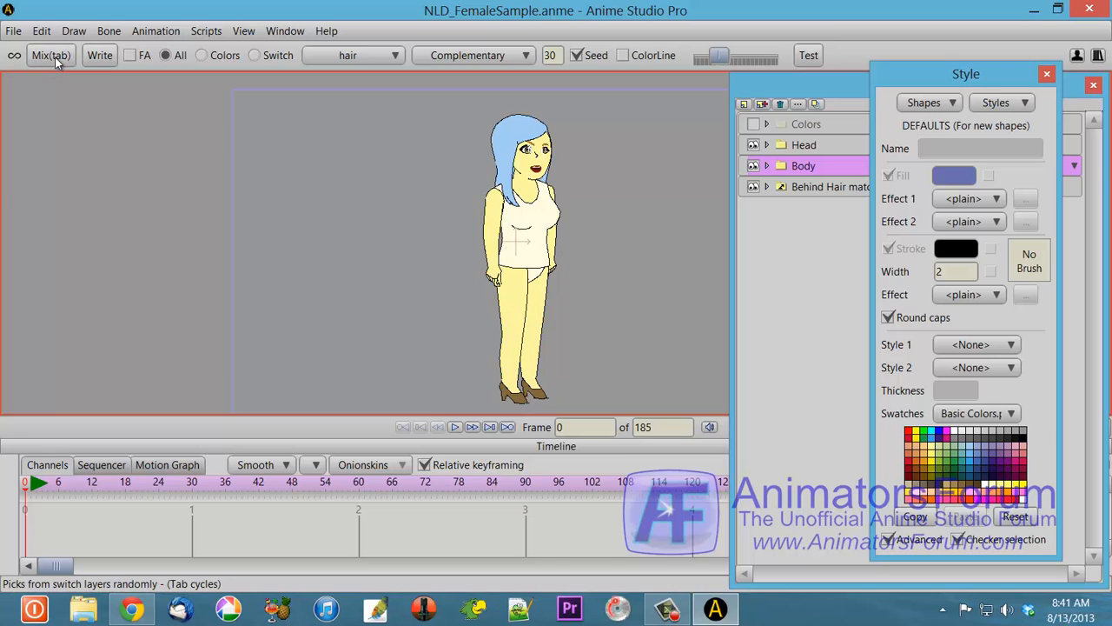
pyautogui.click(52, 57)
pyautogui.click(52, 57)
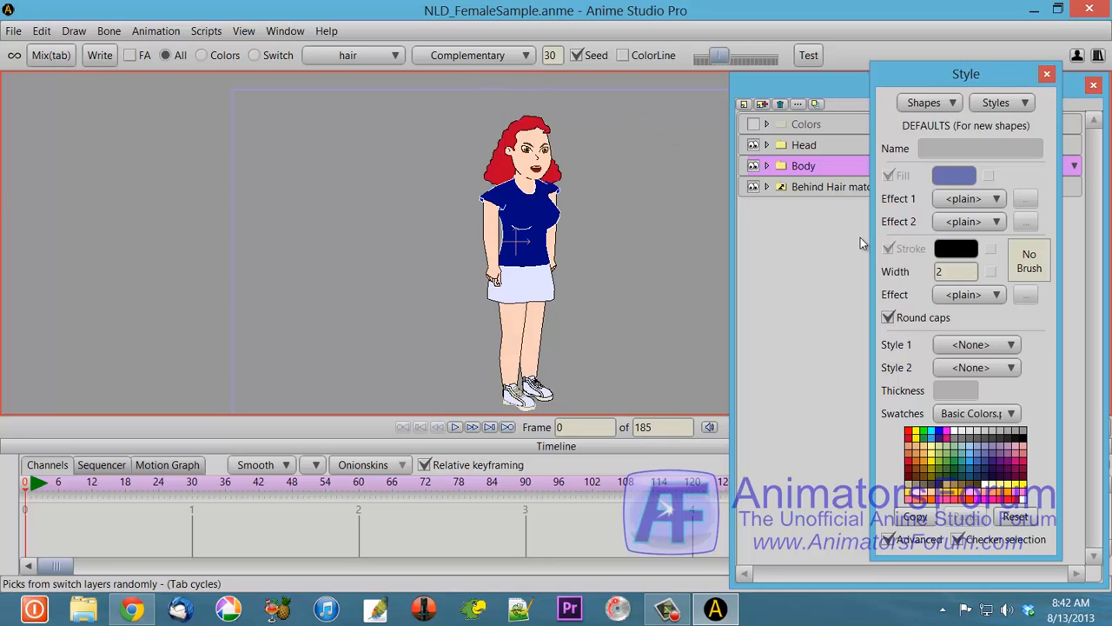
# Change the color scheme to Analogous and mix the whole character several times from the blue seed color.
pyautogui.click(525, 57)
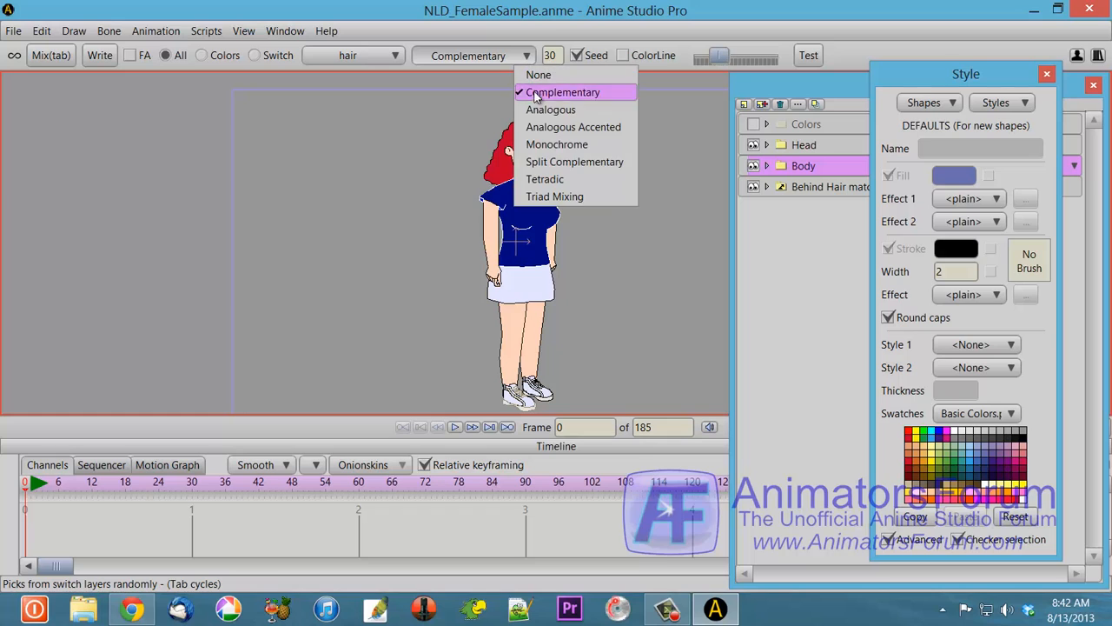
pyautogui.click(573, 109)
pyautogui.click(52, 56)
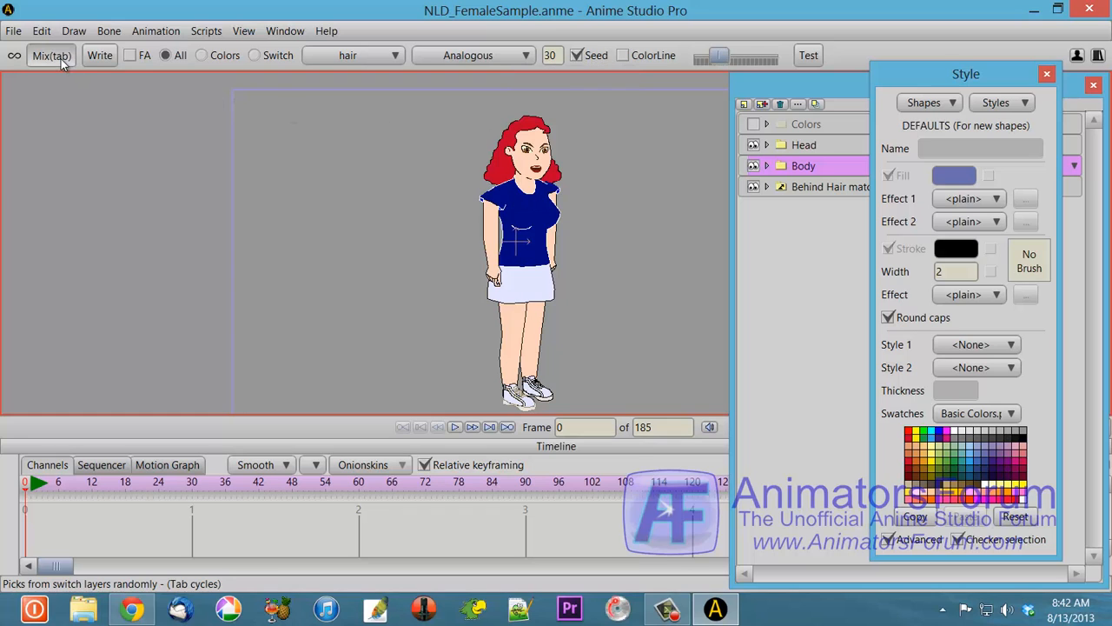
pyautogui.click(54, 57)
pyautogui.click(56, 58)
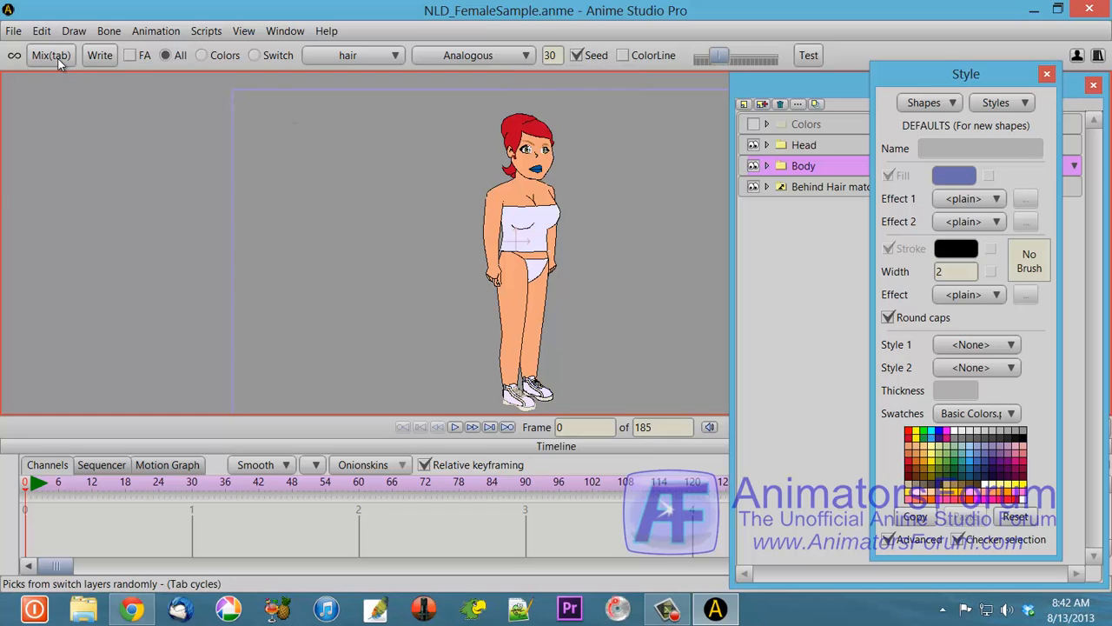
pyautogui.click(56, 57)
pyautogui.click(55, 58)
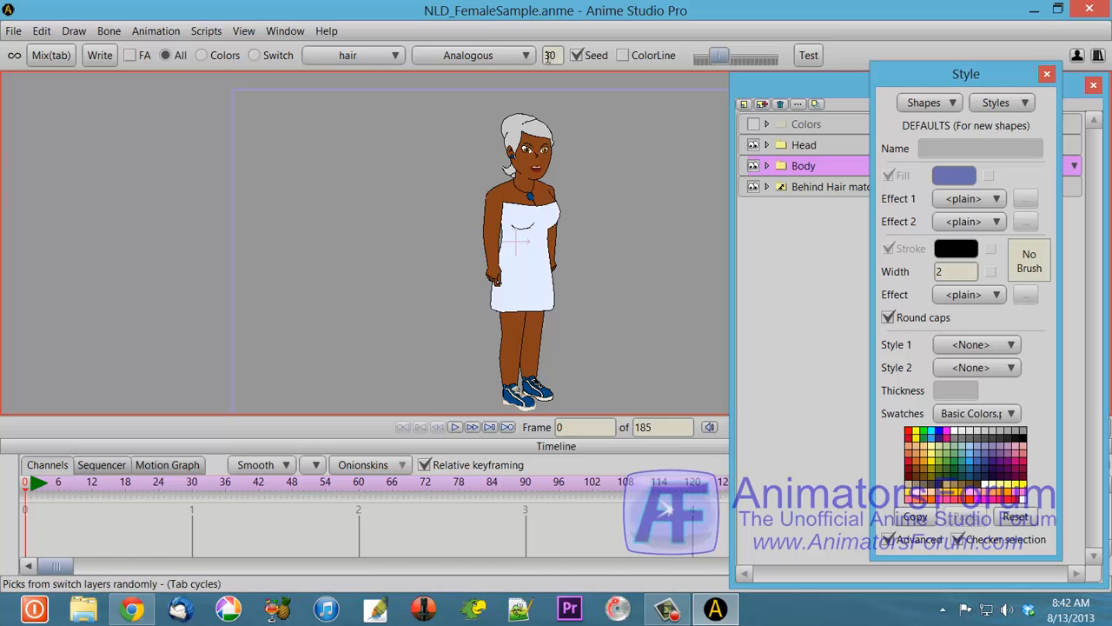
# Change the color scheme to Split Complementary and mix the whole character three times from the blue seed color.
pyautogui.click(523, 57)
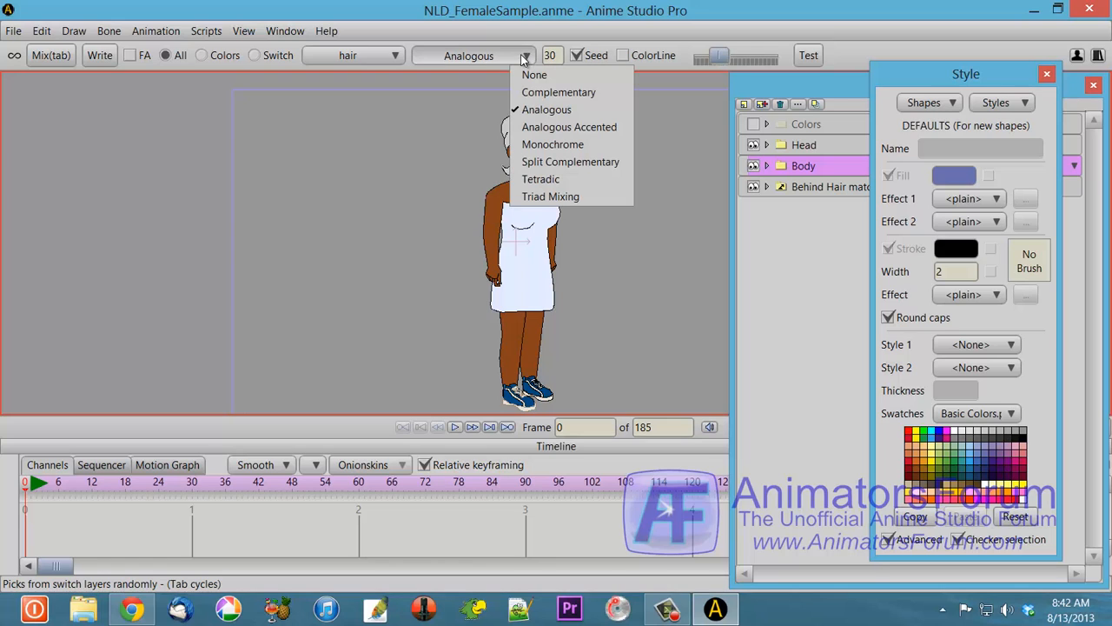
pyautogui.click(587, 163)
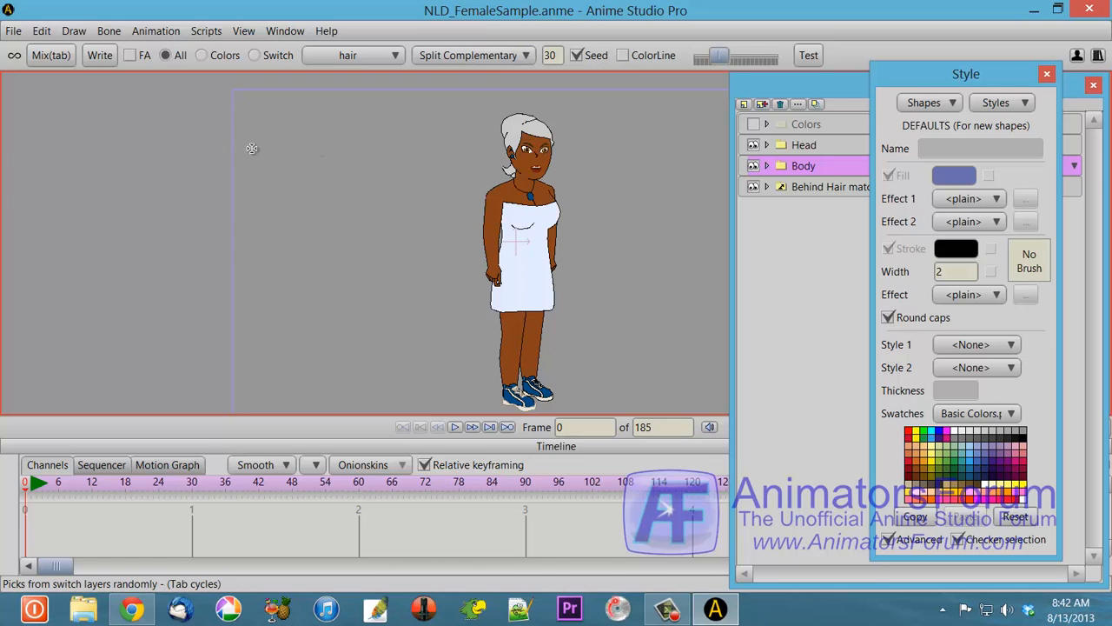
pyautogui.click(54, 55)
pyautogui.click(55, 57)
pyautogui.click(56, 57)
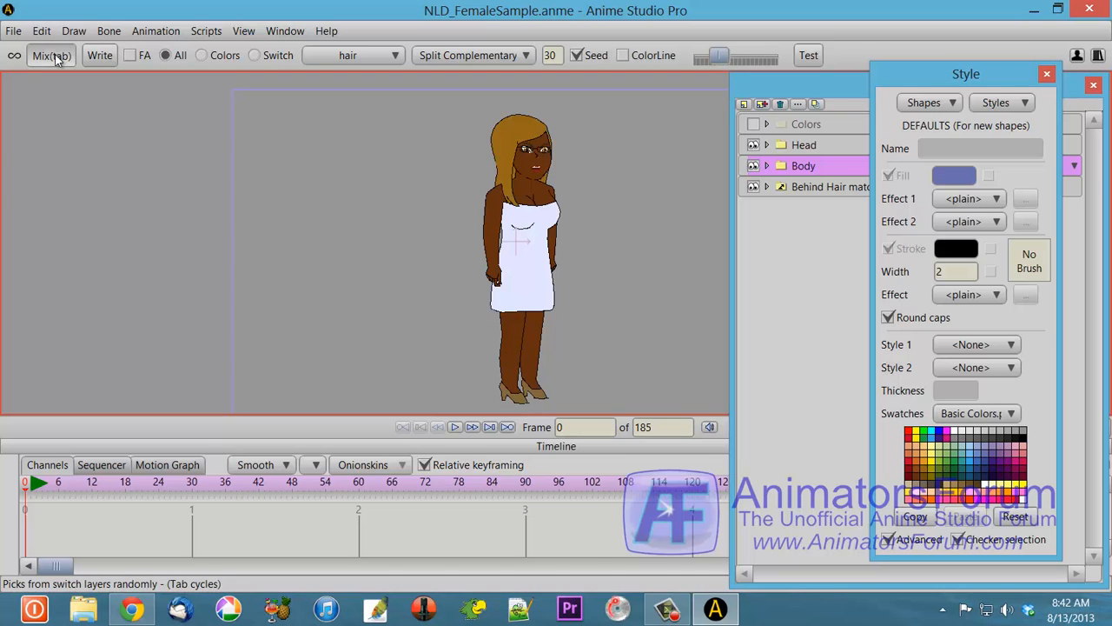
# Choose a pink swatch as the default fill and mix the character three times with the Split Complementary scheme.
pyautogui.click(1017, 455)
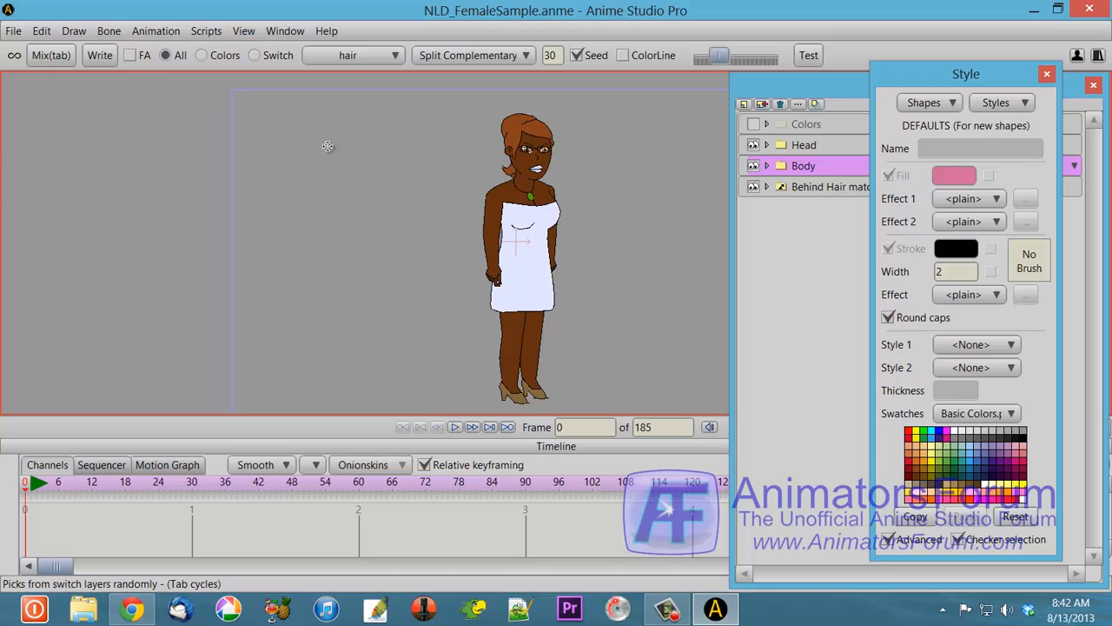
pyautogui.click(53, 60)
pyautogui.click(54, 60)
pyautogui.click(54, 59)
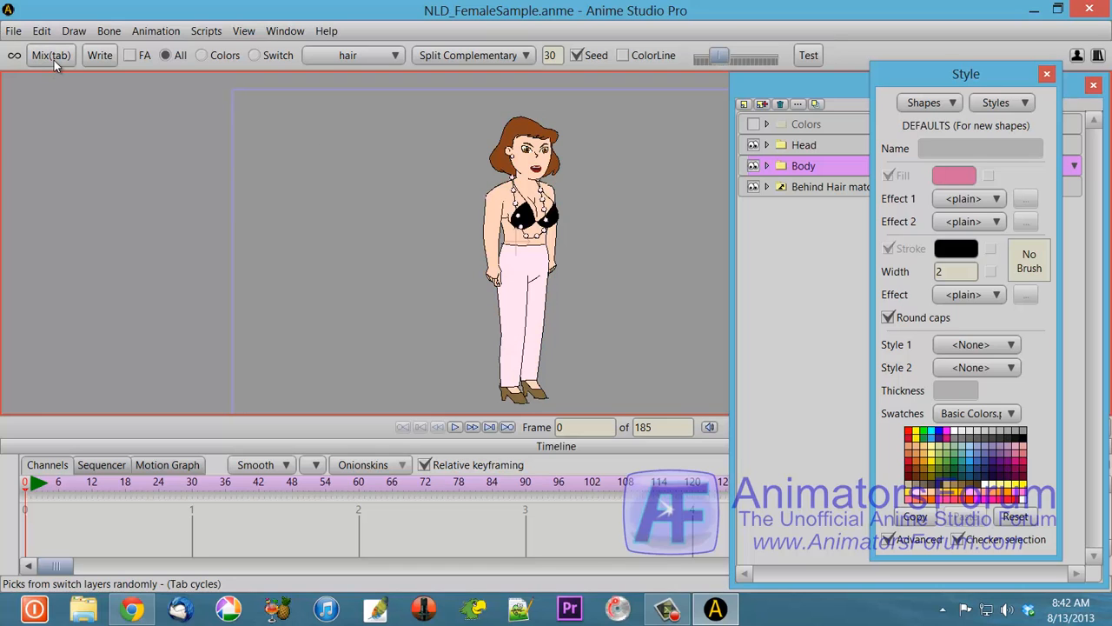
# Change the color scheme to Triad Mixing and mix the whole character many times from the pink seed color.
pyautogui.click(54, 60)
pyautogui.click(529, 55)
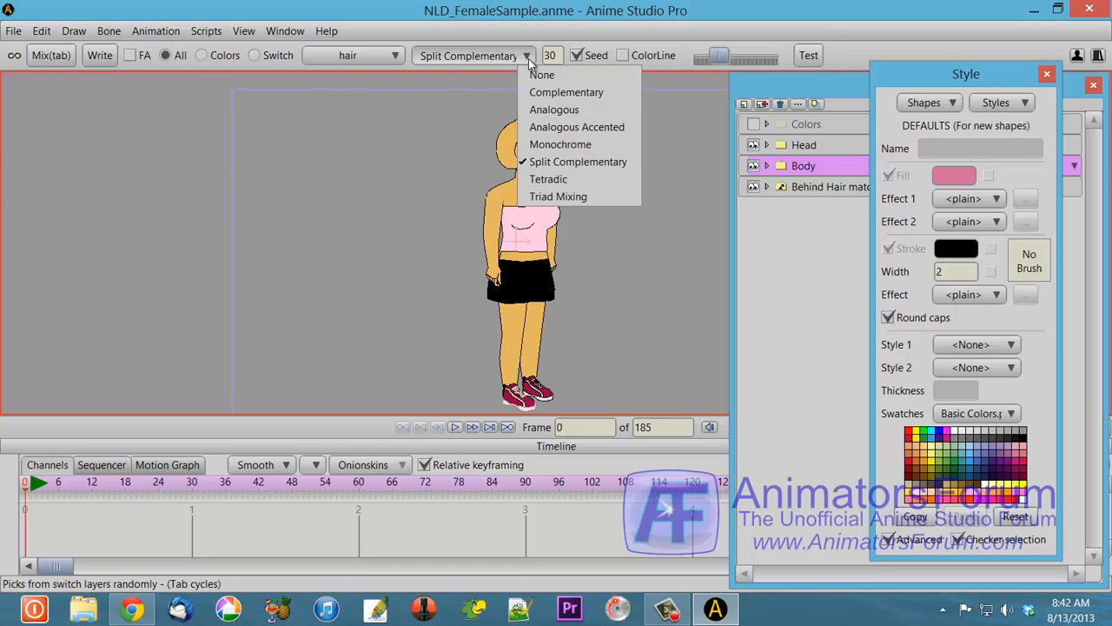
pyautogui.click(568, 193)
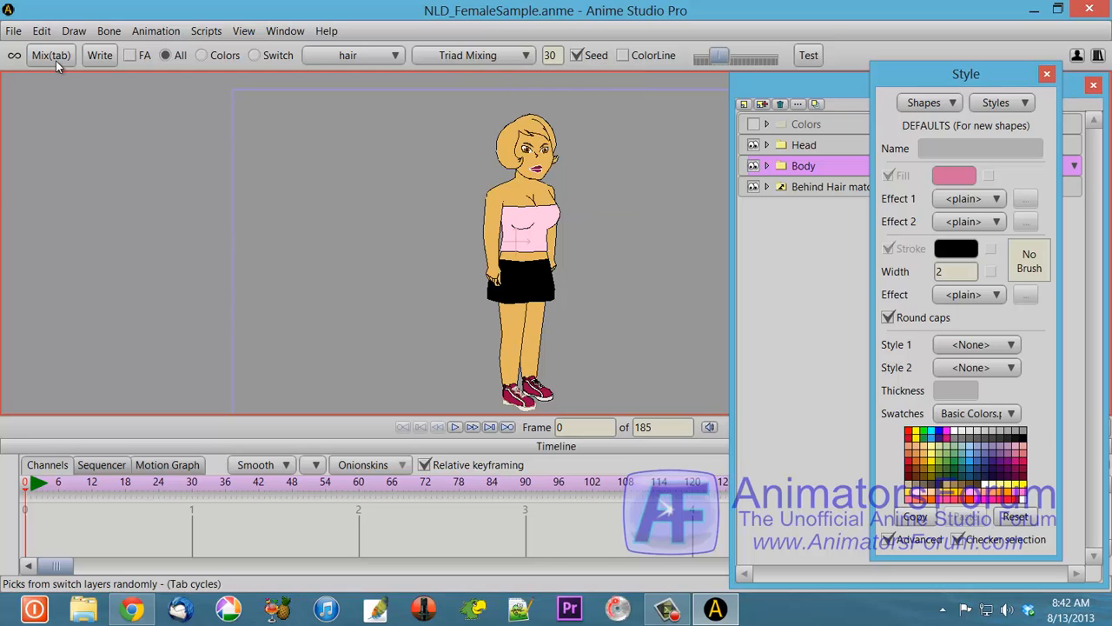
pyautogui.click(55, 58)
pyautogui.click(56, 58)
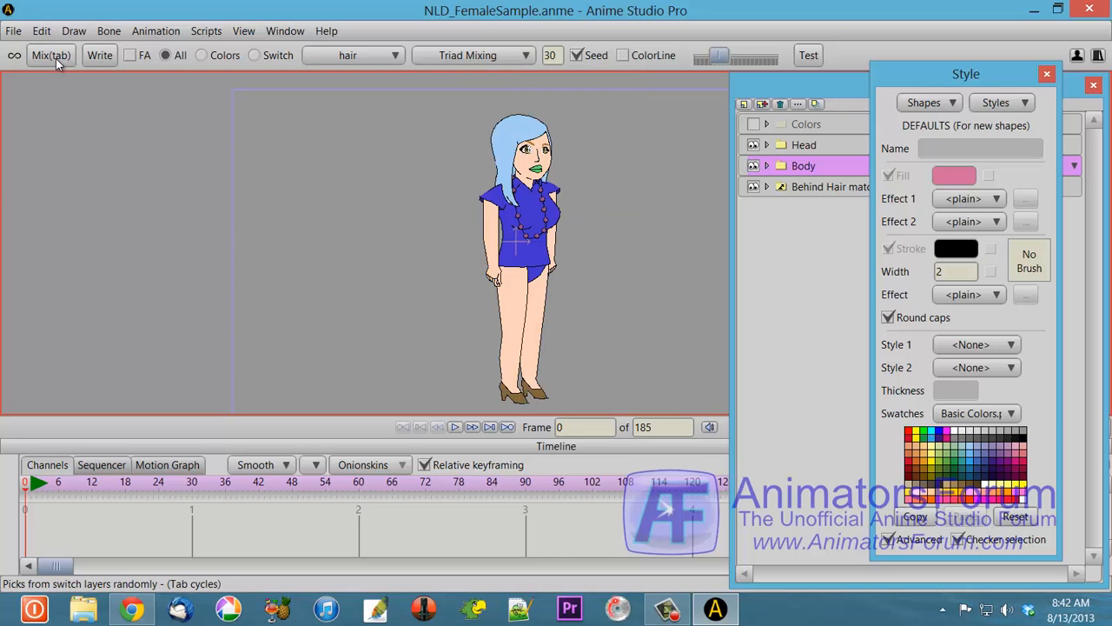
pyautogui.click(56, 58)
pyautogui.click(56, 58)
pyautogui.click(56, 58)
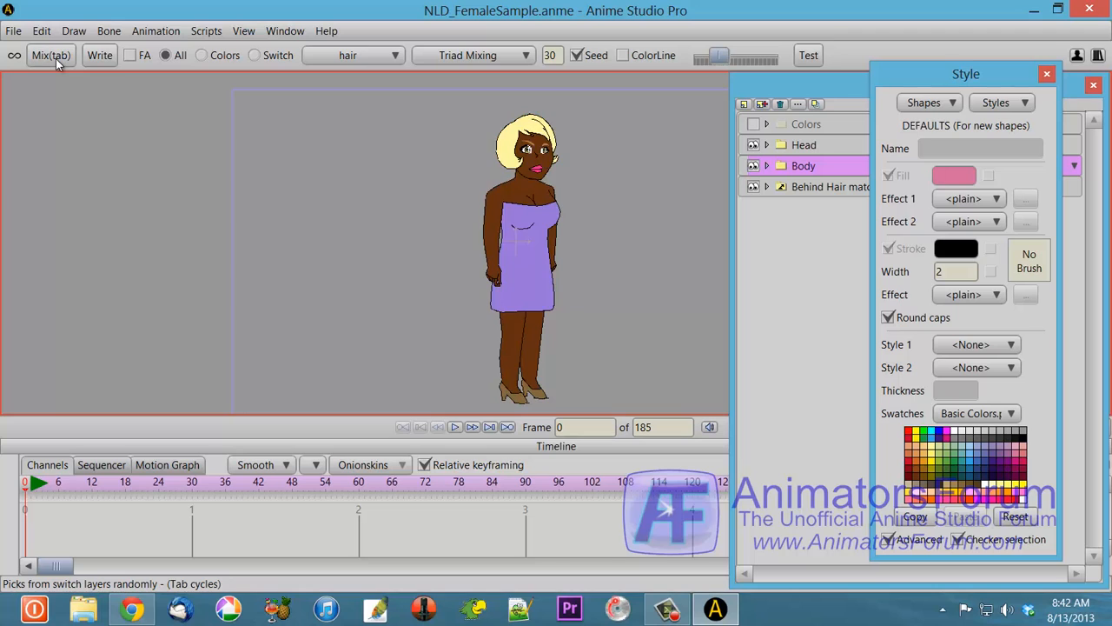
pyautogui.click(56, 58)
pyautogui.click(56, 58)
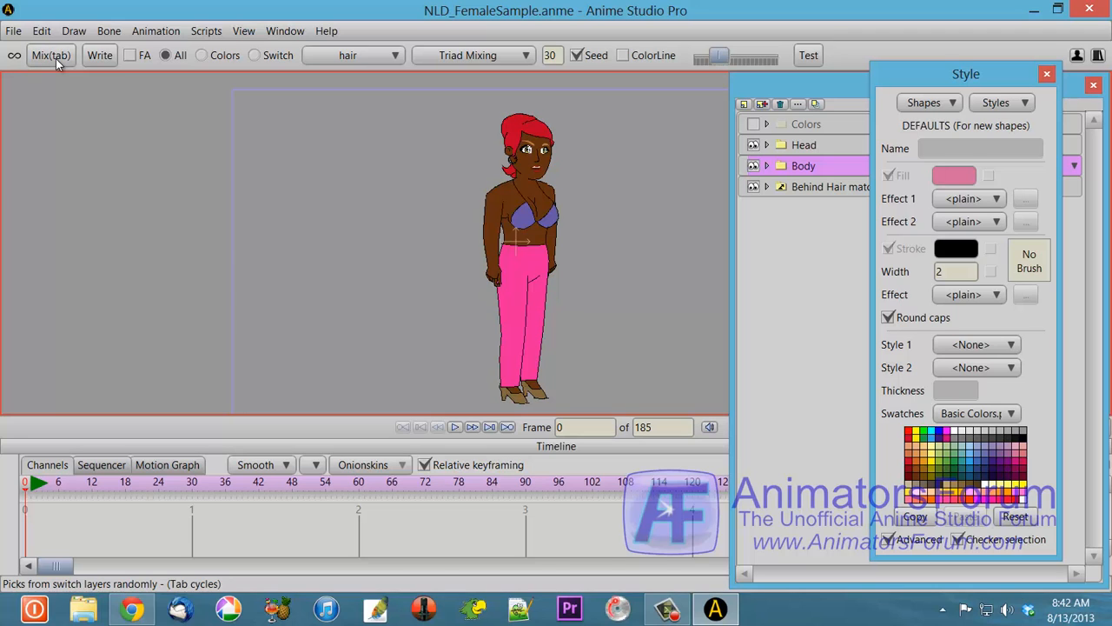
pyautogui.click(55, 58)
pyautogui.click(56, 58)
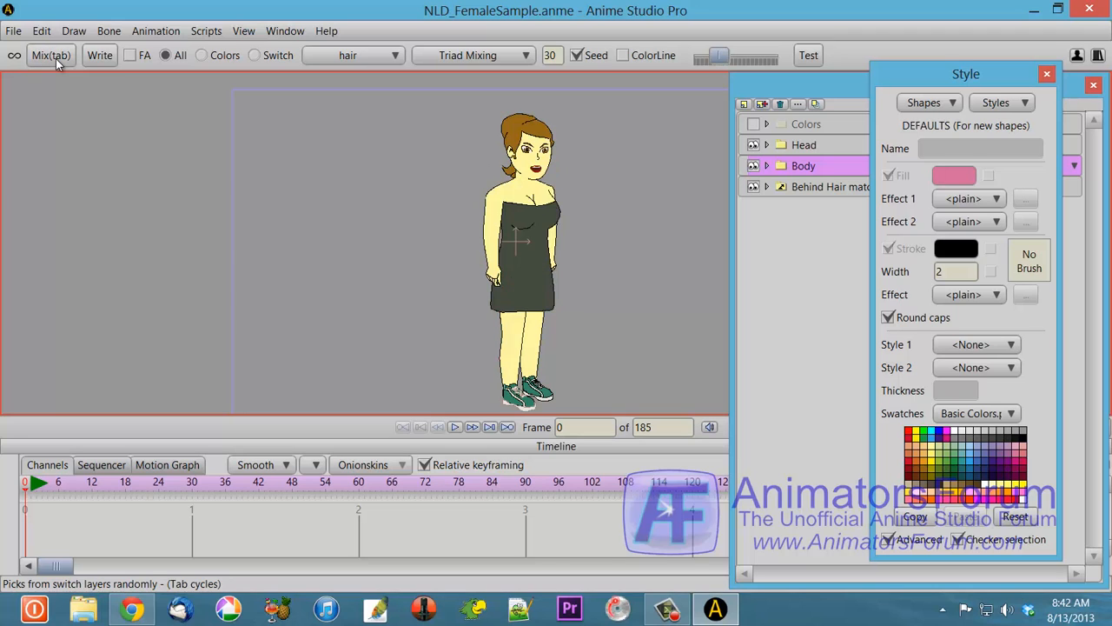
pyautogui.click(56, 58)
pyautogui.click(55, 58)
pyautogui.click(55, 59)
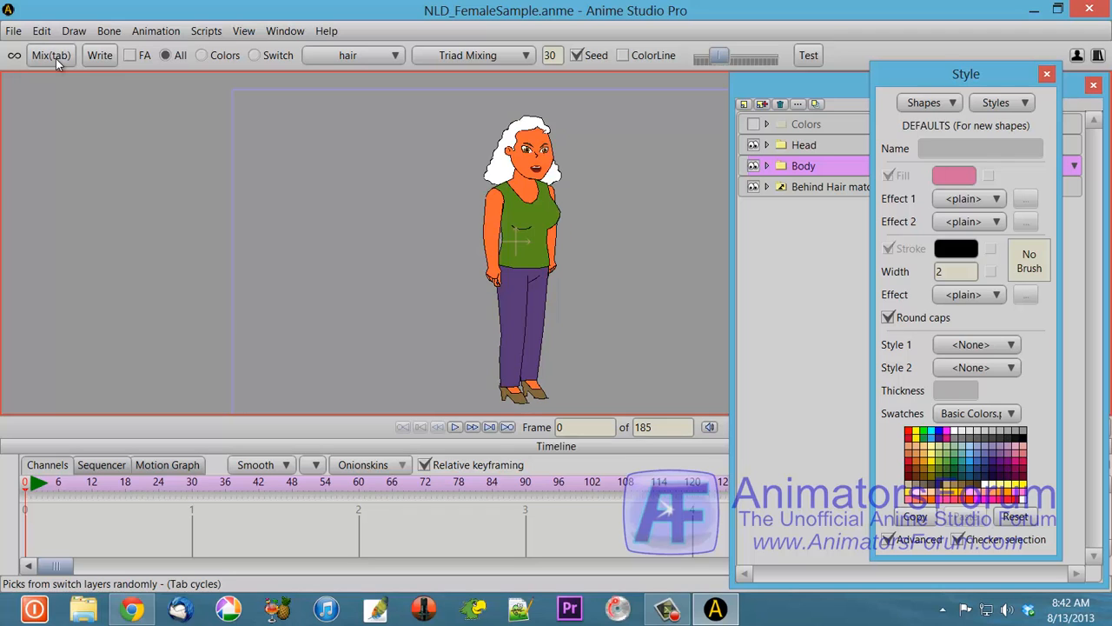
pyautogui.click(55, 59)
pyautogui.click(55, 58)
pyautogui.click(56, 58)
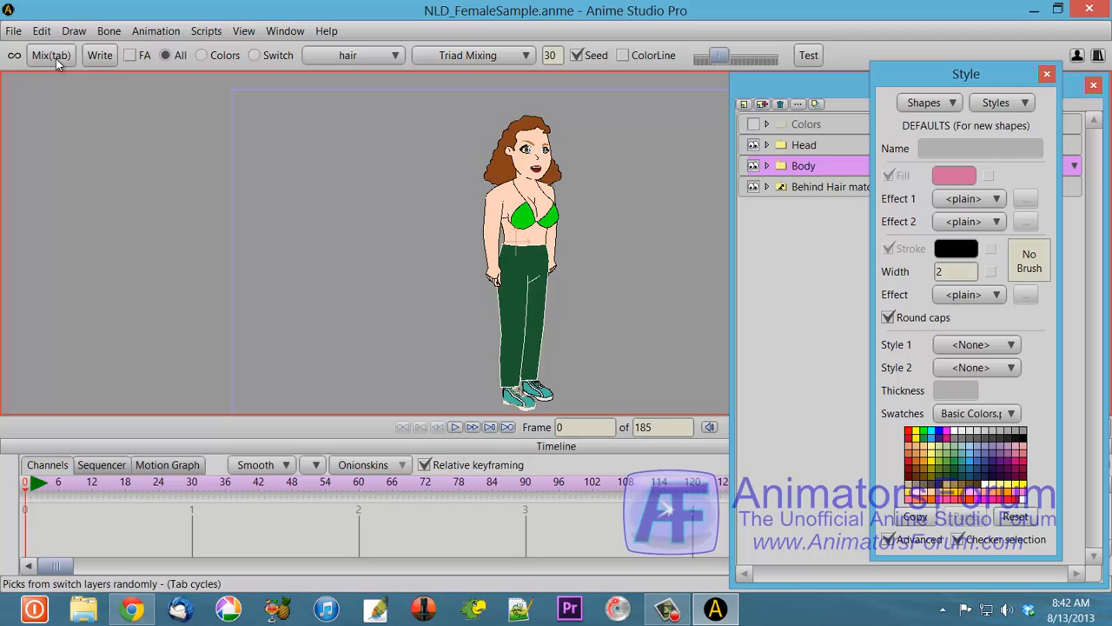
pyautogui.click(55, 58)
pyautogui.click(56, 58)
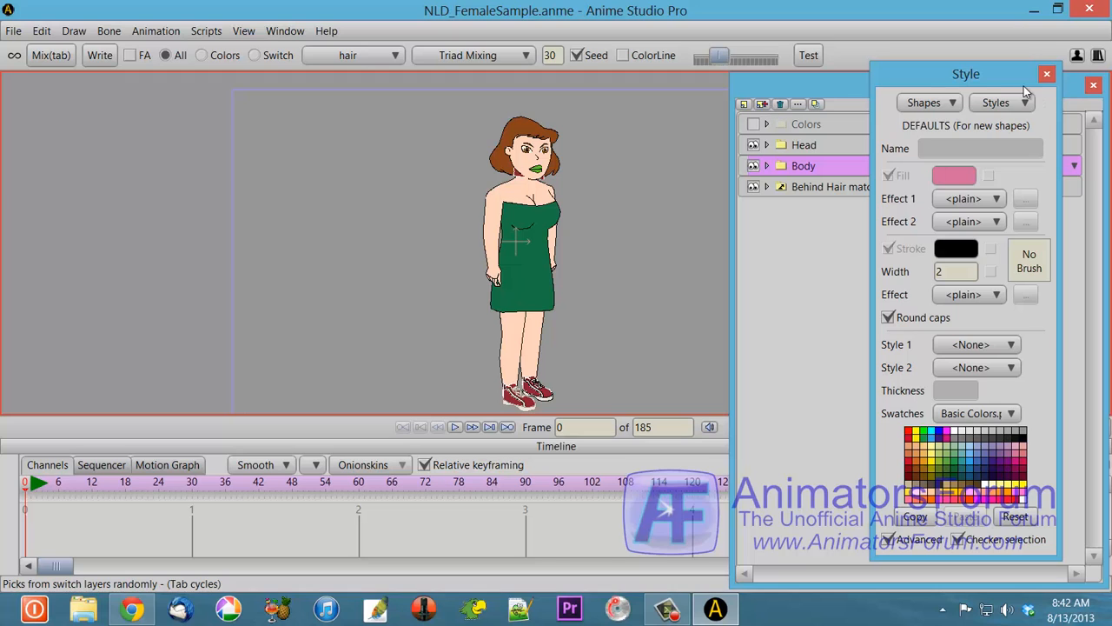
# Close the Style window and mix the whole character once more with the Triad Mixing scheme.
pyautogui.click(1047, 74)
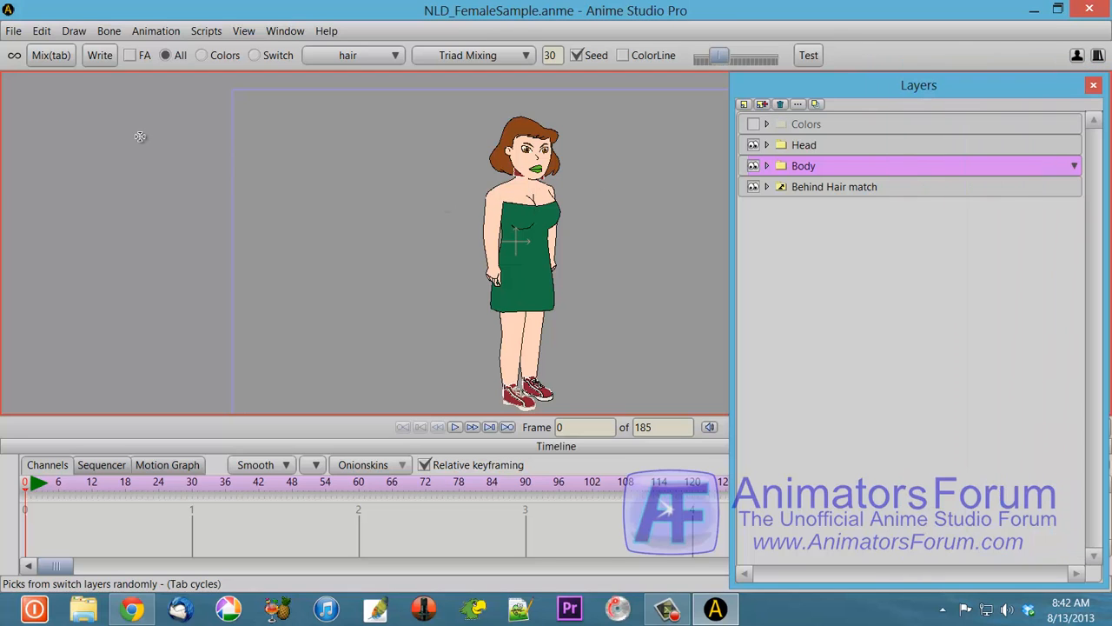
pyautogui.click(59, 58)
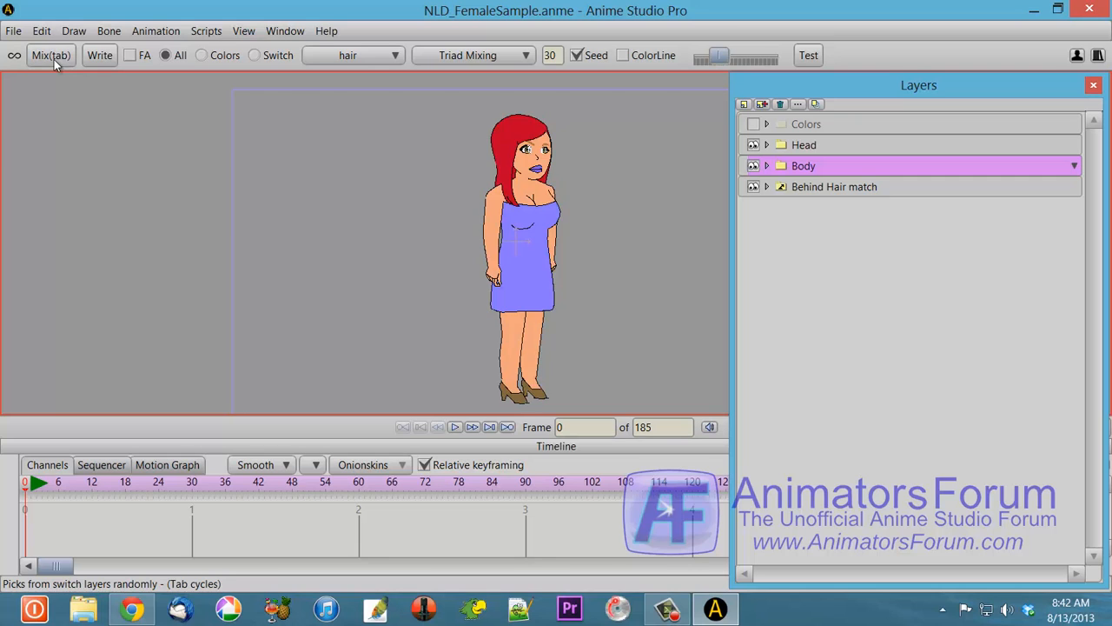
# Enable ColorLine to tint the character's outlines and raise its slider value slightly.
pyautogui.scroll(2, 634, 159)
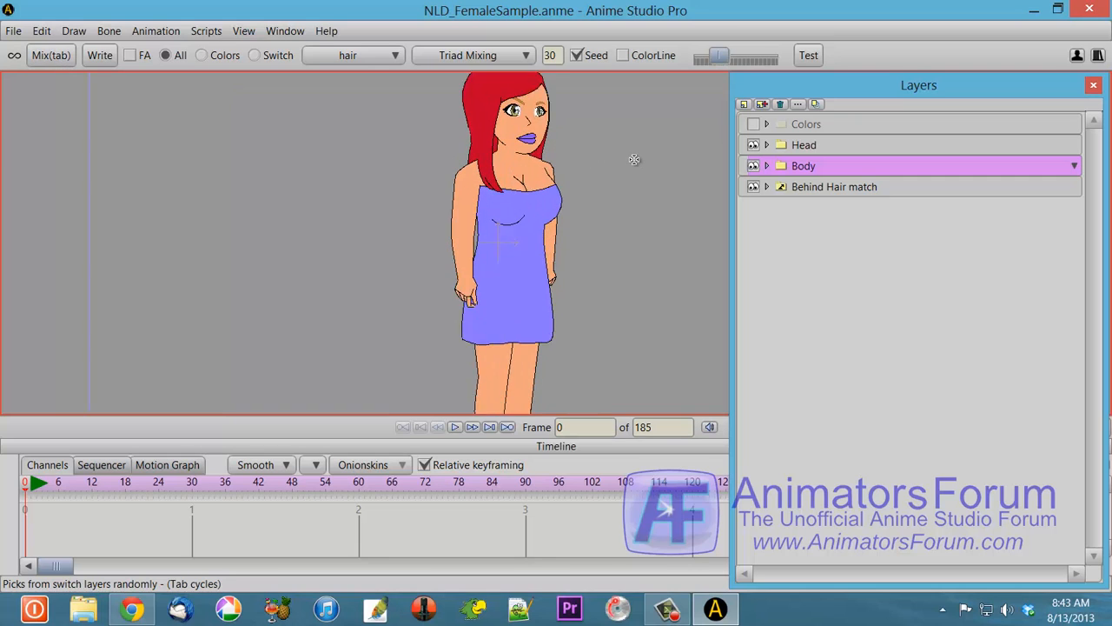
pyautogui.scroll(4, 634, 159)
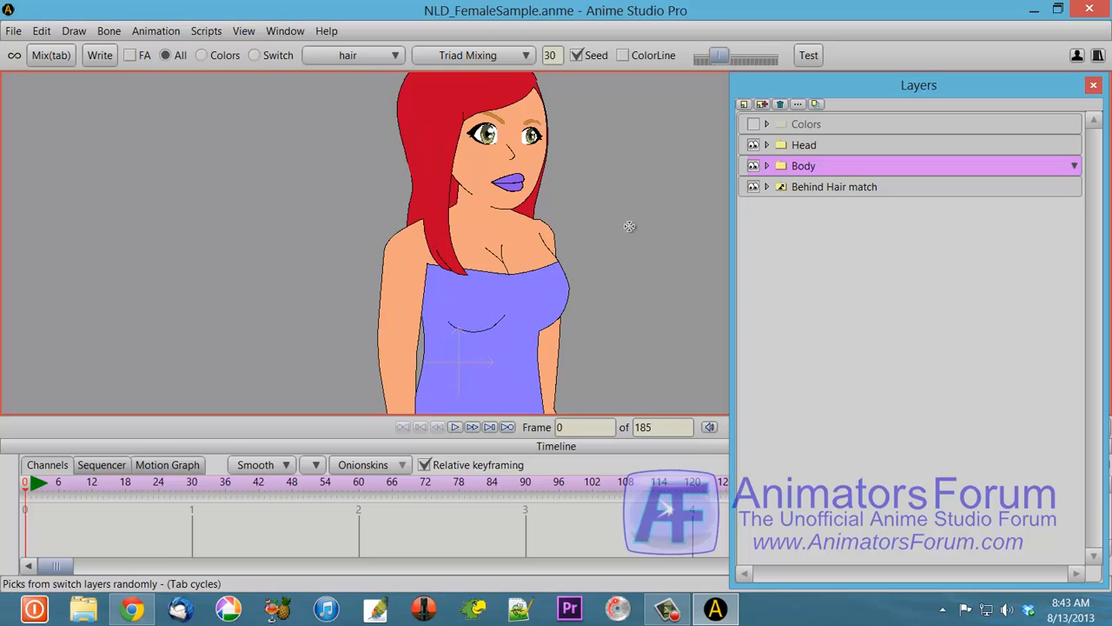
pyautogui.scroll(1, 629, 226)
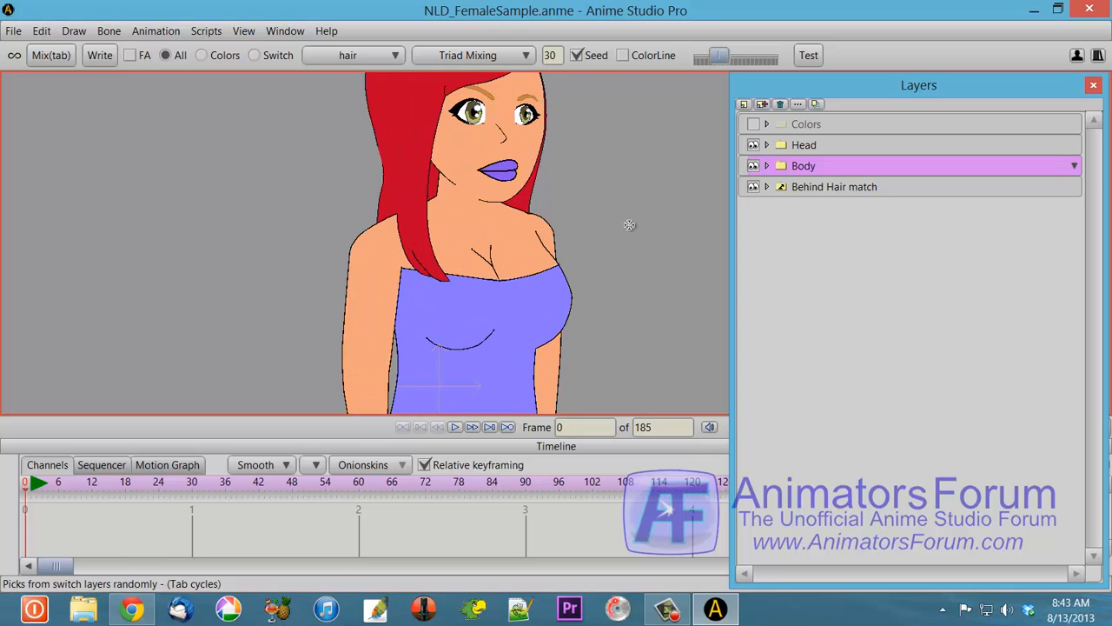
pyautogui.click(623, 55)
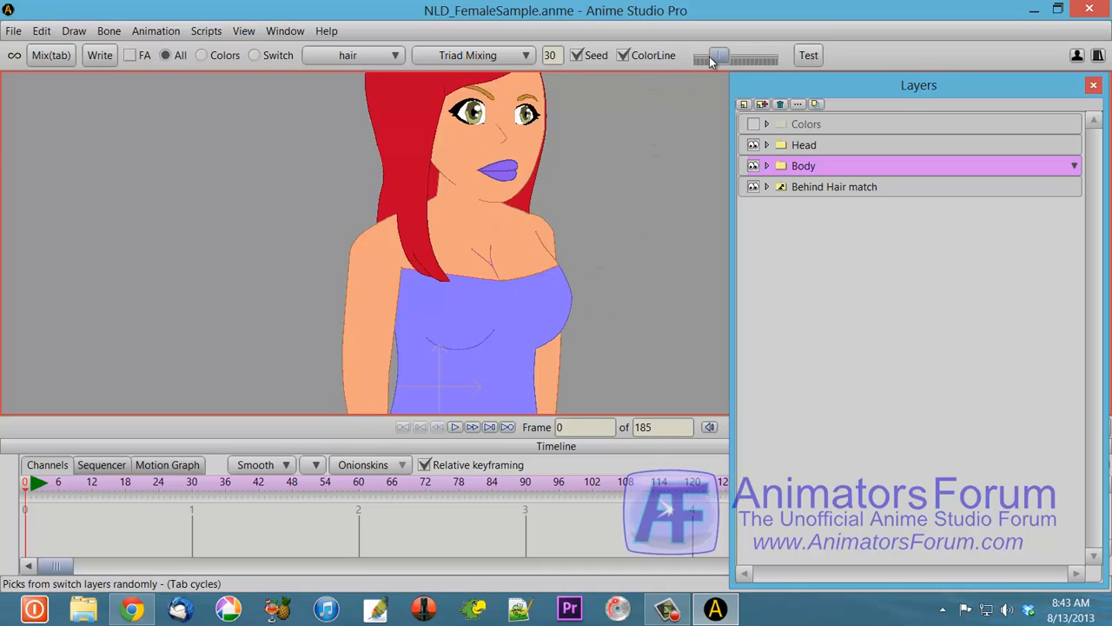
pyautogui.moveTo(711, 61)
pyautogui.mouseDown()
pyautogui.moveTo(776, 65)
pyautogui.moveTo(715, 65)
pyautogui.moveTo(731, 66)
pyautogui.mouseUp()
# Toggle ColorLine off and on to compare the outlines, leaving the option off.
pyautogui.click(624, 56)
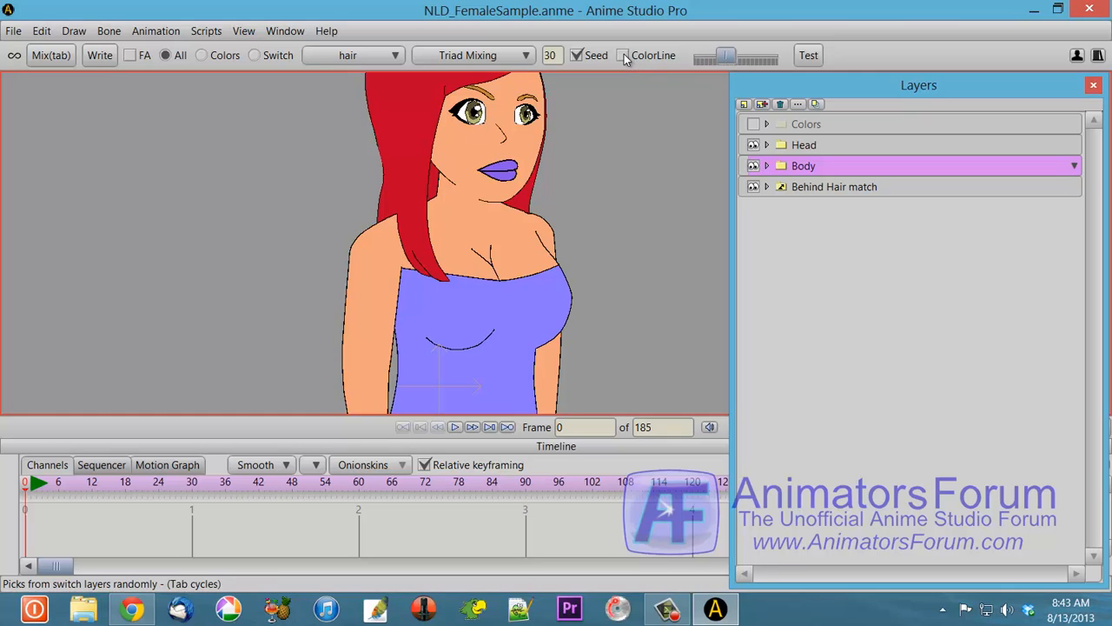
pyautogui.click(624, 57)
pyautogui.click(624, 56)
# Limit the mixing to Colors and mix the character several times with the Triad Mixing scheme.
pyautogui.scroll(-3, 623, 265)
pyautogui.moveTo(622, 274); pyautogui.dragTo(621, 217)
pyautogui.scroll(-2, 621, 217)
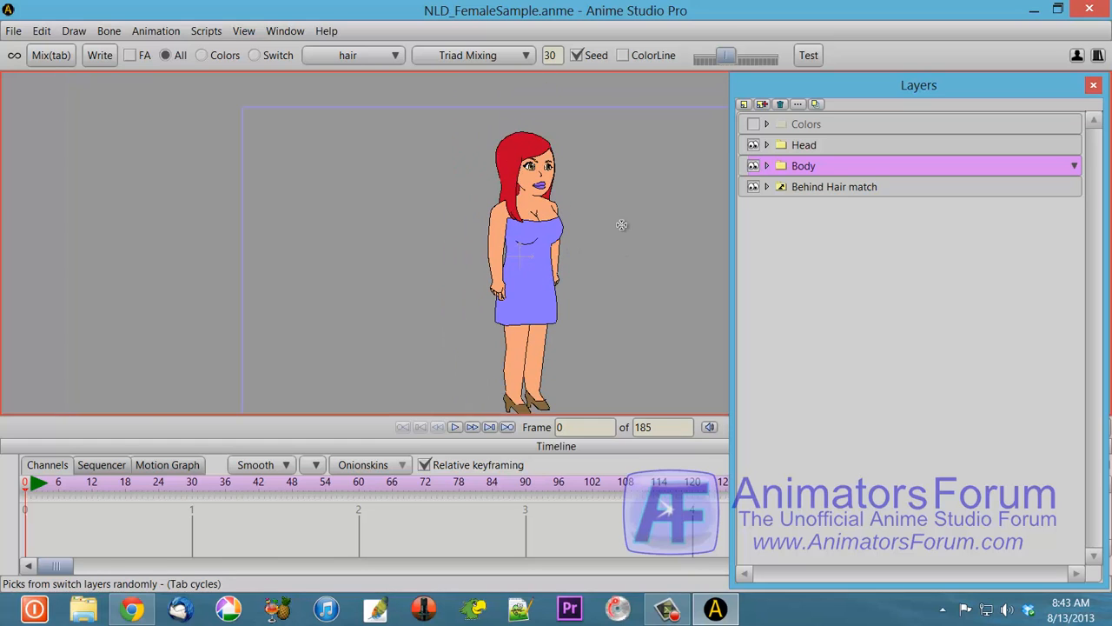
pyautogui.scroll(-1, 624, 240)
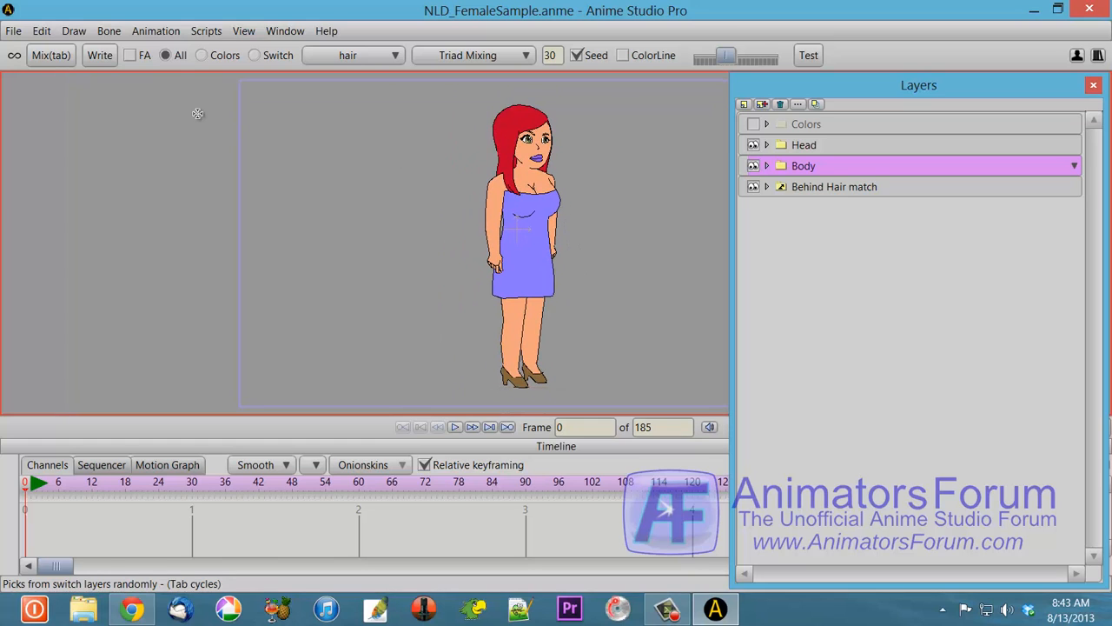
pyautogui.click(220, 57)
pyautogui.click(49, 54)
pyautogui.click(49, 55)
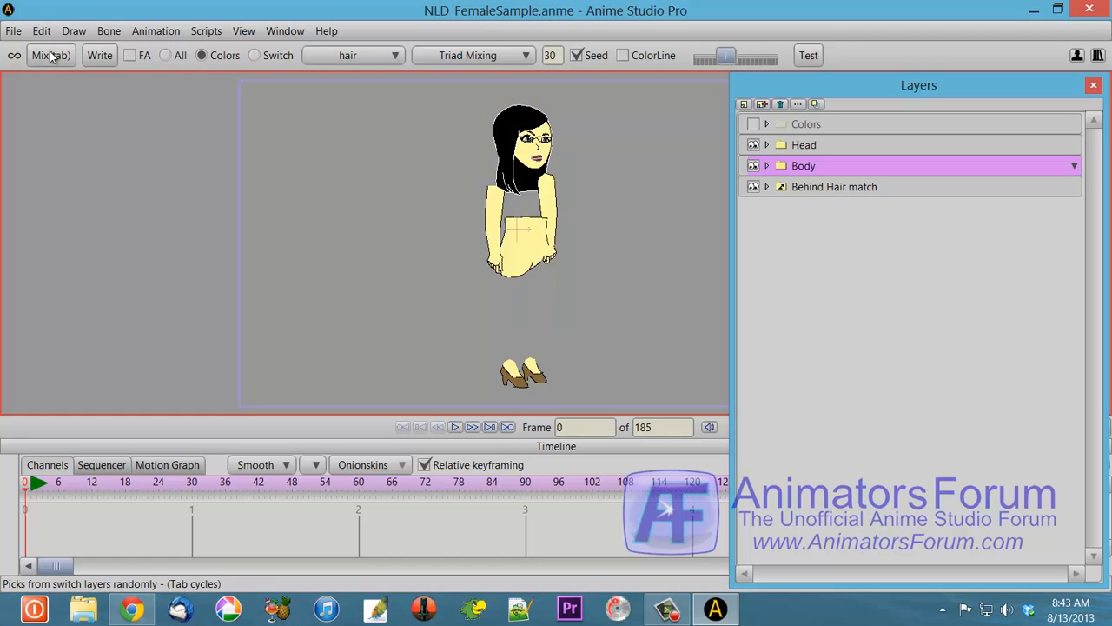
pyautogui.click(50, 55)
pyautogui.click(49, 54)
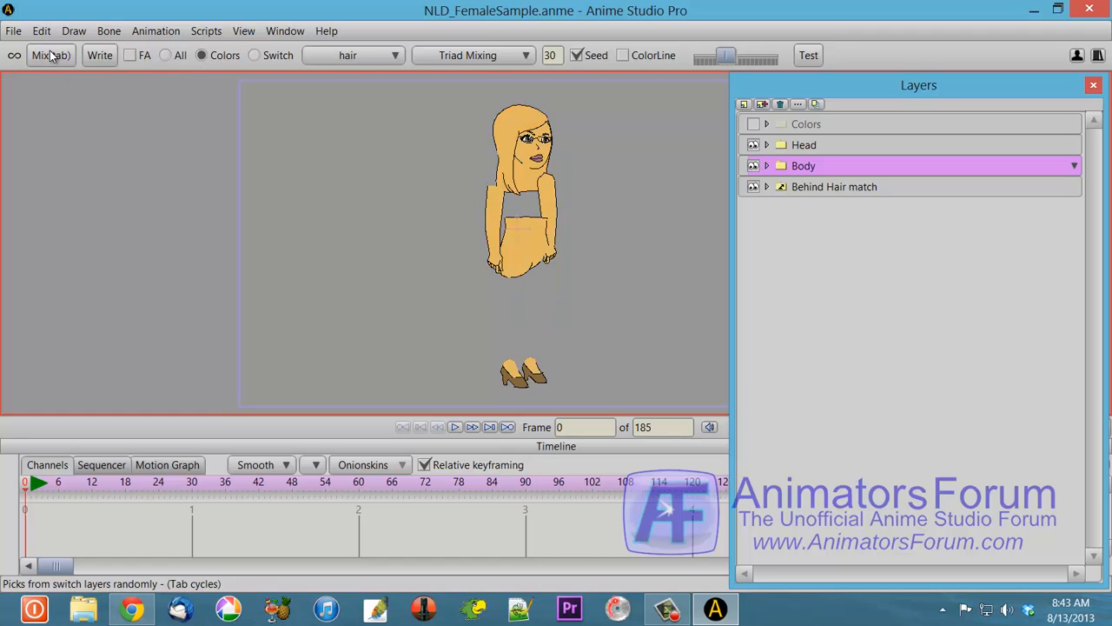
pyautogui.click(50, 54)
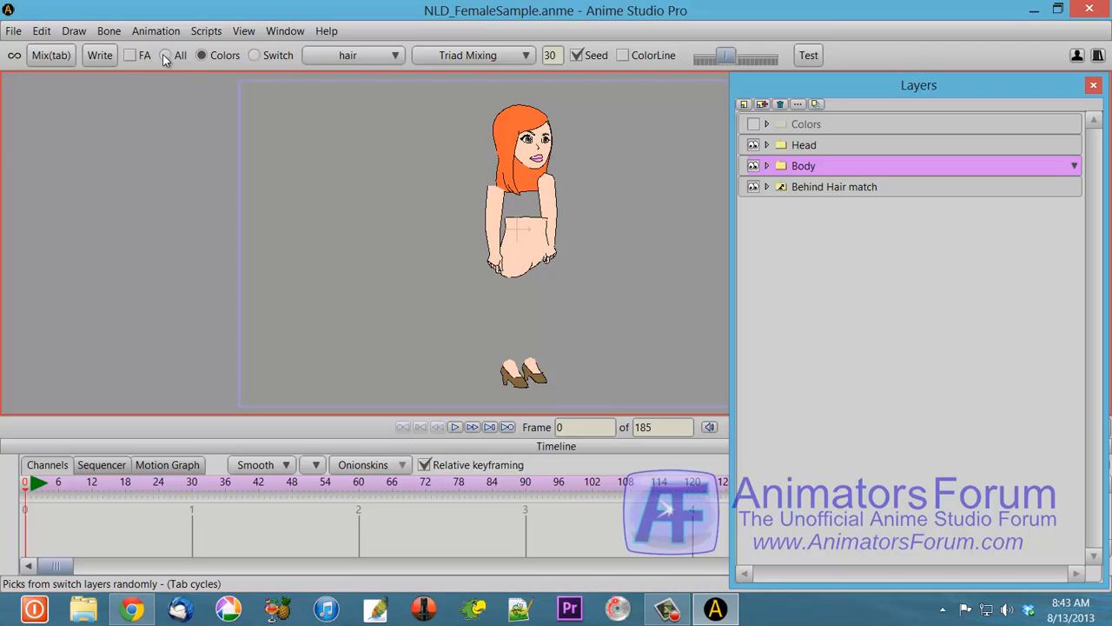
# Set the mixing mode back to All and mix the whole character once.
pyautogui.click(165, 55)
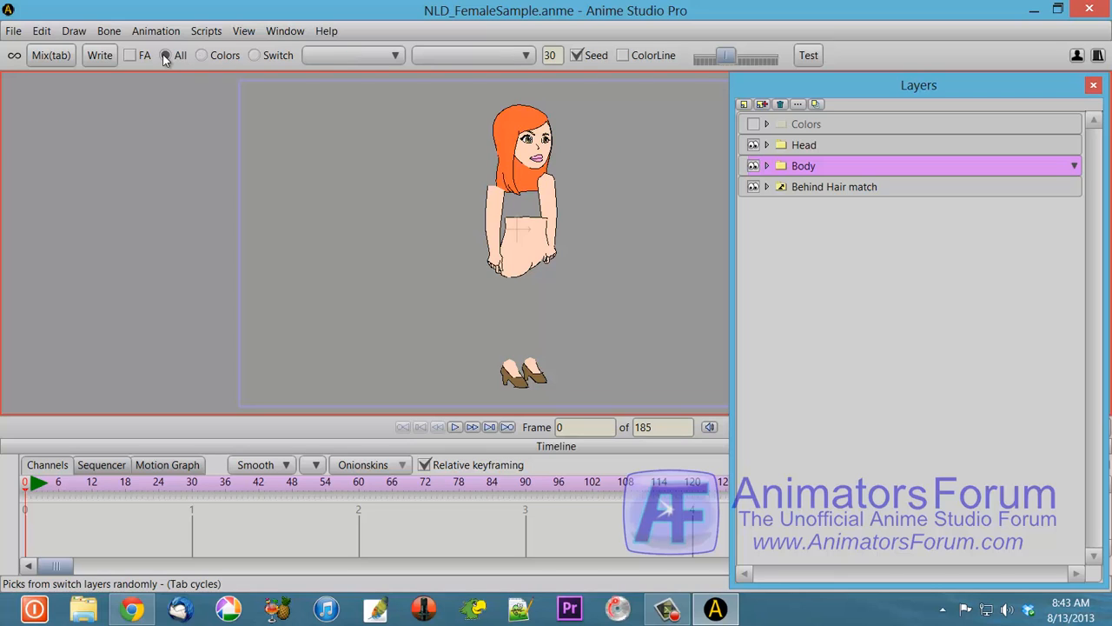
pyautogui.click(61, 56)
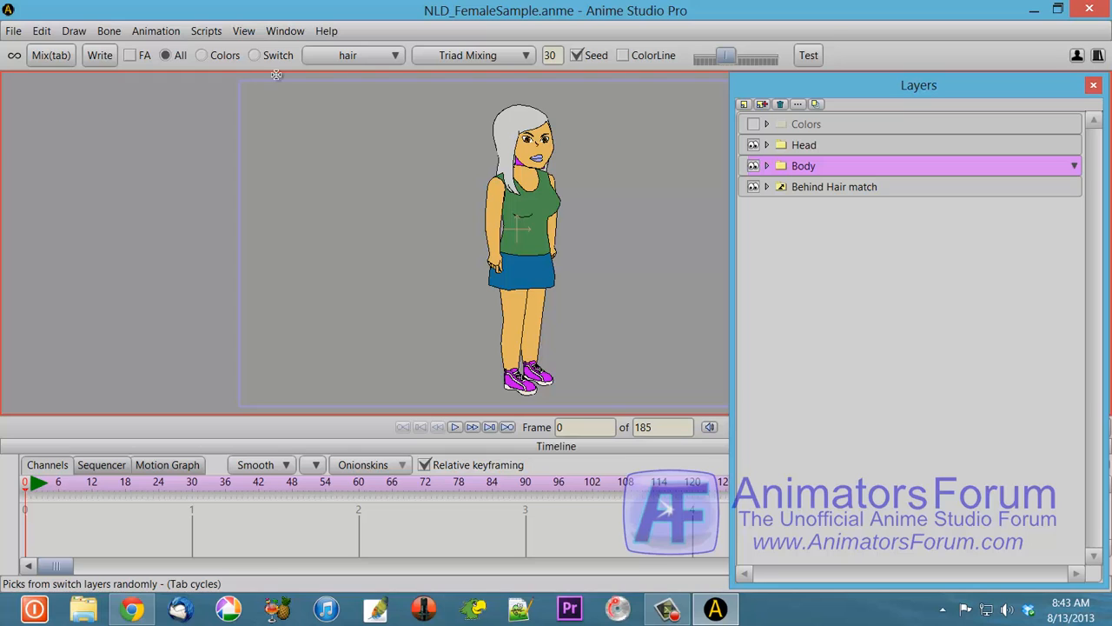
# Limit the mixing to Switch layers and mix the character's hair, clothes and shoes many times.
pyautogui.click(253, 54)
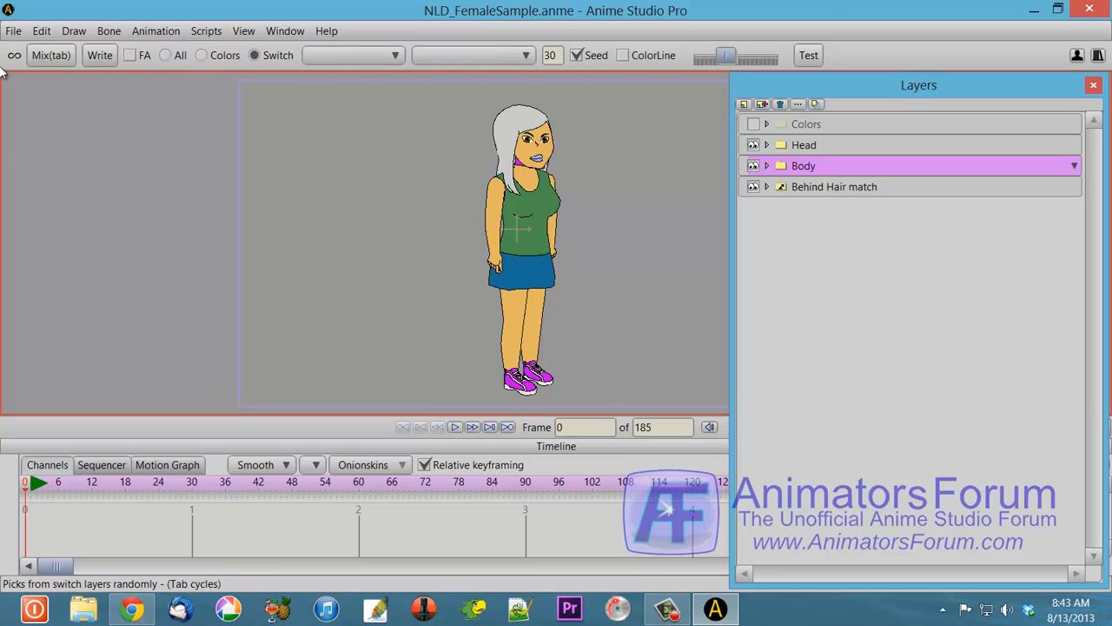
pyautogui.click(49, 52)
pyautogui.click(49, 54)
pyautogui.click(49, 51)
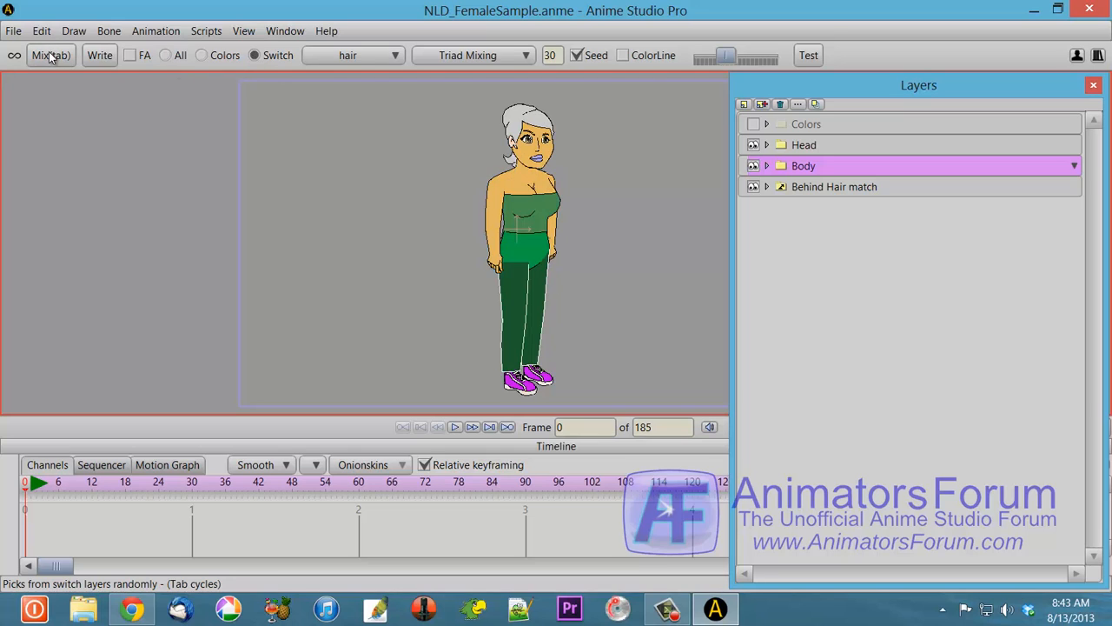
pyautogui.click(49, 52)
pyautogui.click(49, 52)
pyautogui.click(49, 51)
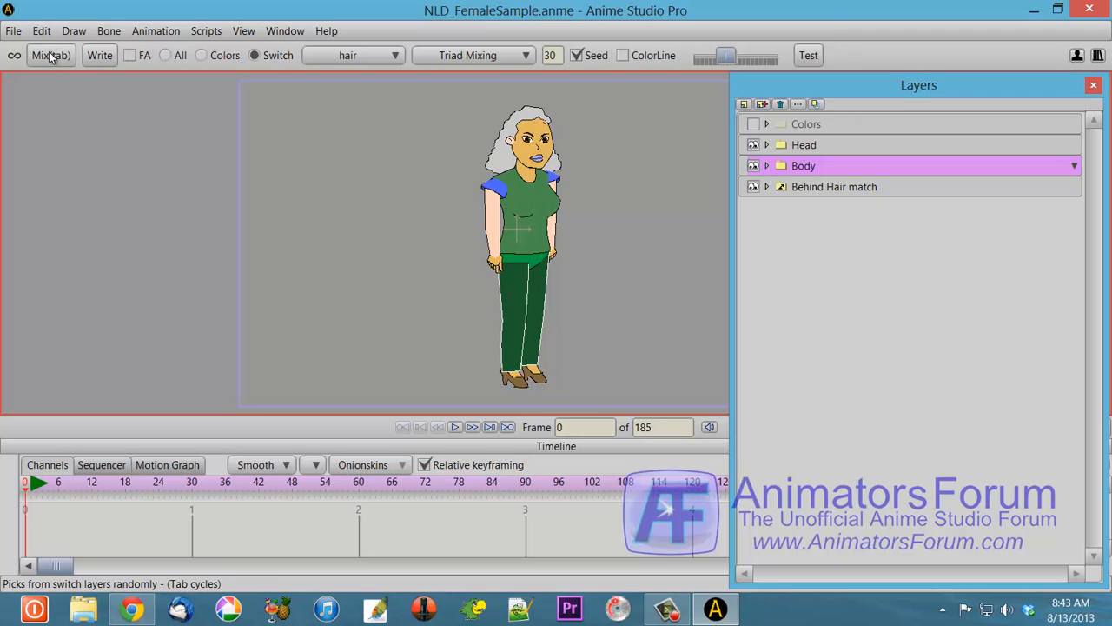
pyautogui.click(48, 51)
pyautogui.click(48, 51)
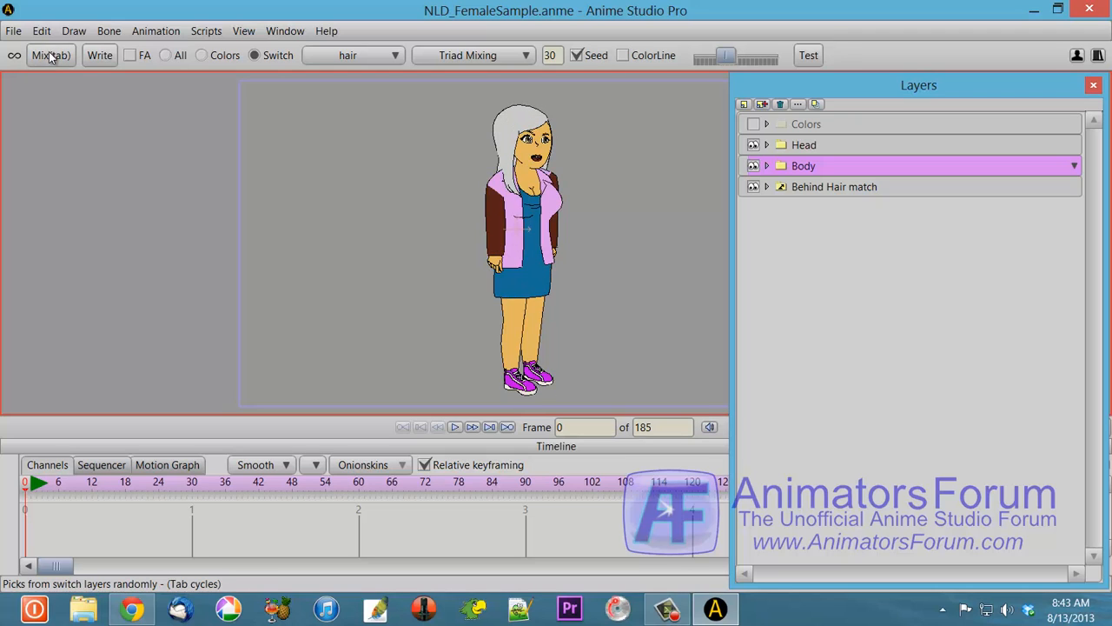
pyautogui.click(49, 51)
pyautogui.click(49, 52)
pyautogui.click(49, 51)
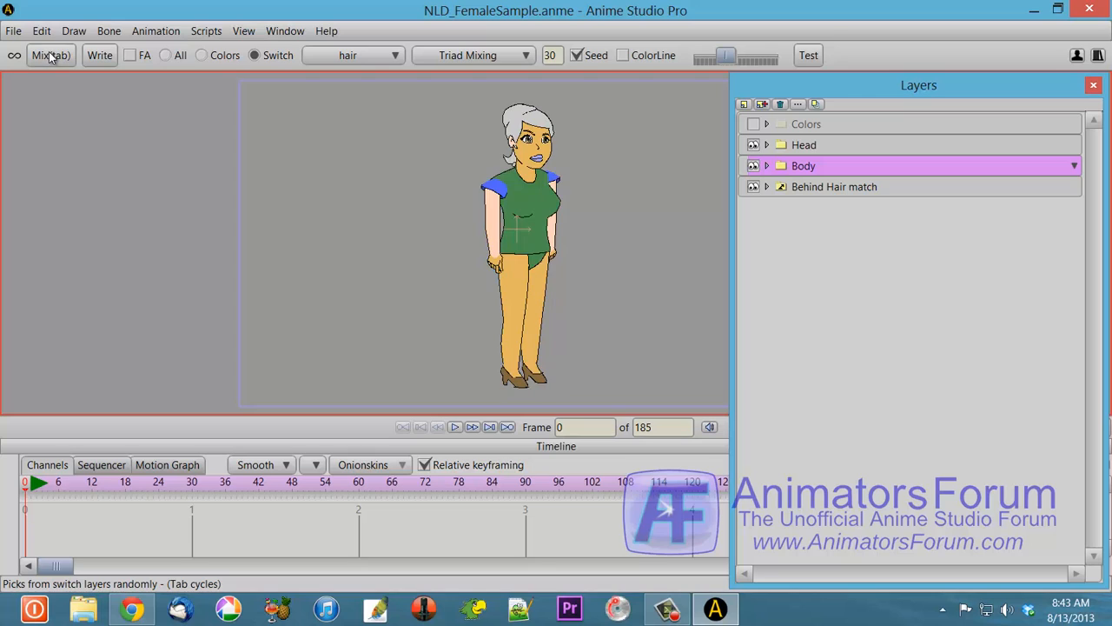
pyautogui.click(48, 51)
pyautogui.click(48, 55)
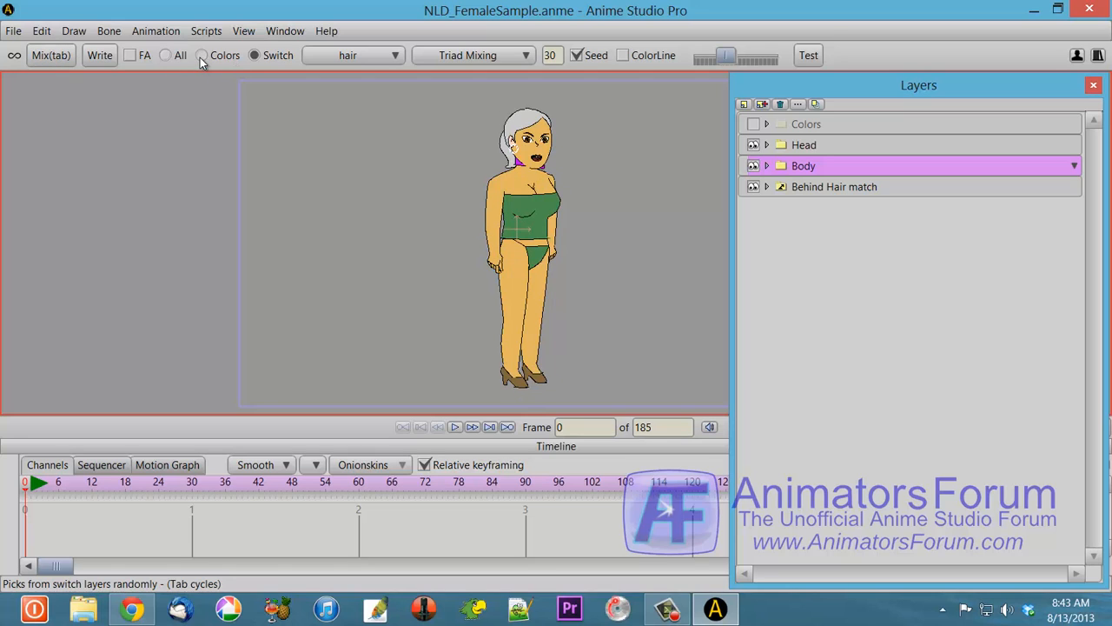
# Return the mixing mode to Colors and recolor the character repeatedly with the Triad Mixing scheme.
pyautogui.click(201, 57)
pyautogui.click(63, 58)
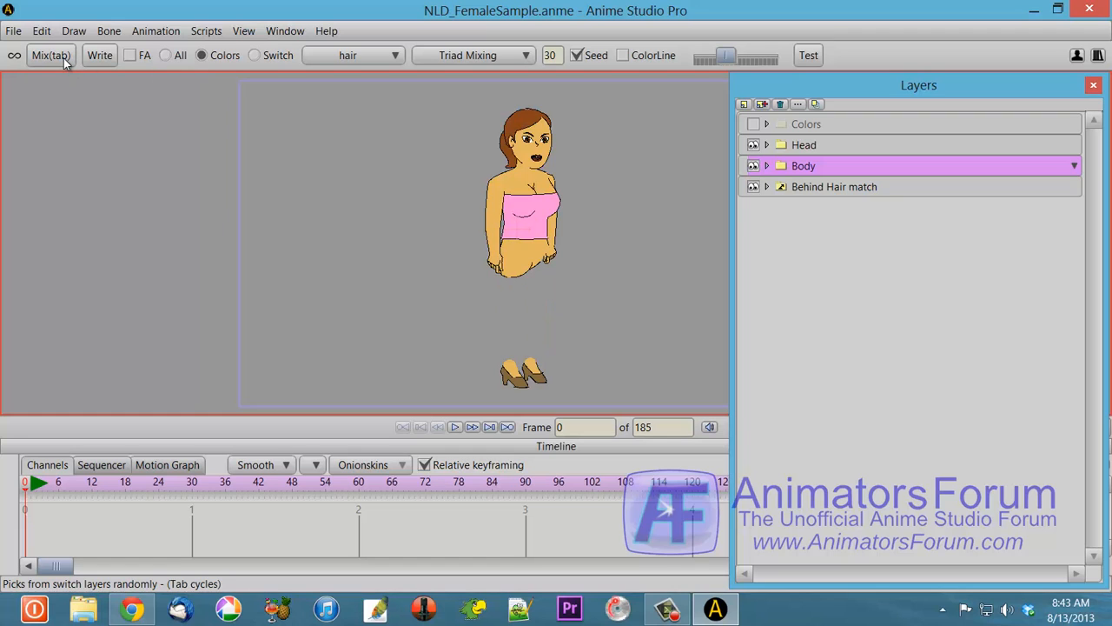
pyautogui.click(64, 58)
pyautogui.click(63, 58)
pyautogui.click(64, 58)
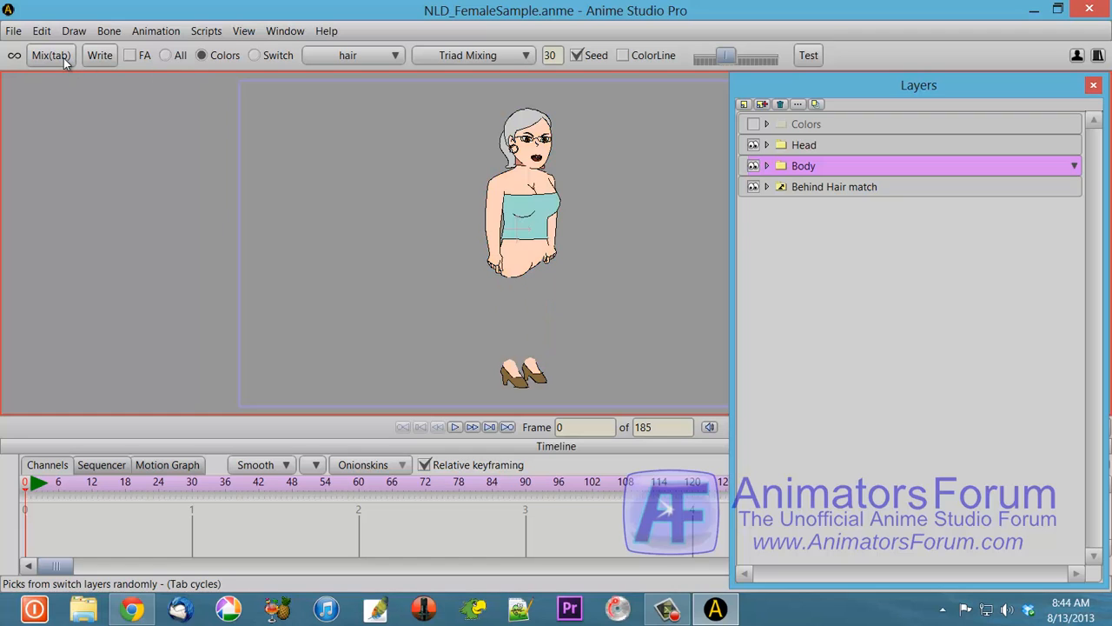
pyautogui.click(64, 58)
pyautogui.click(63, 58)
pyautogui.click(63, 58)
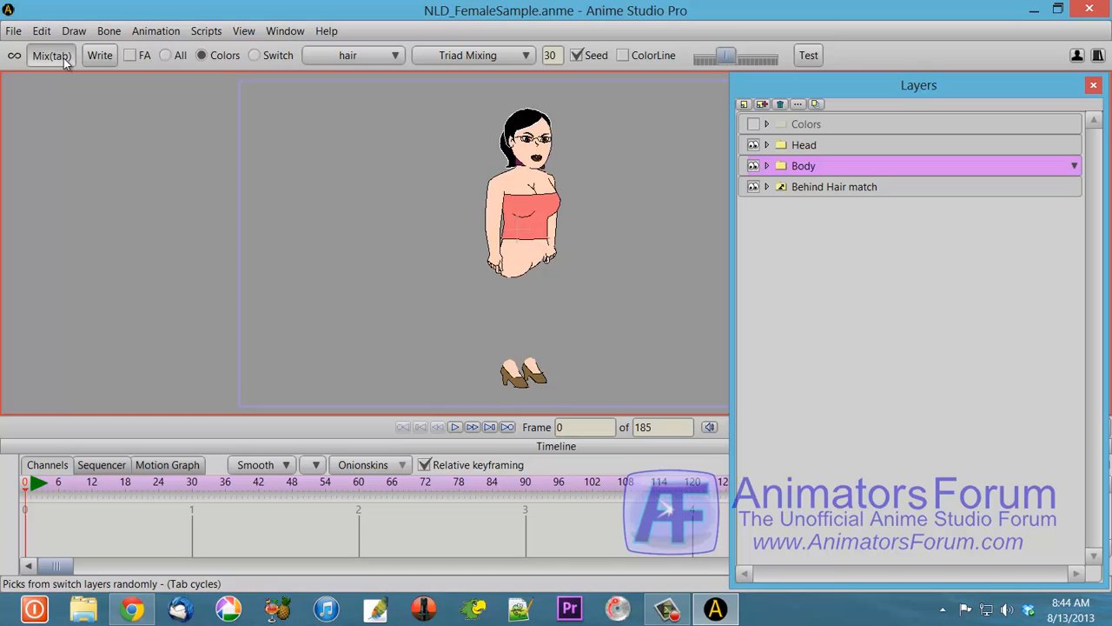
pyautogui.click(64, 58)
pyautogui.click(63, 59)
pyautogui.click(63, 58)
pyautogui.click(64, 58)
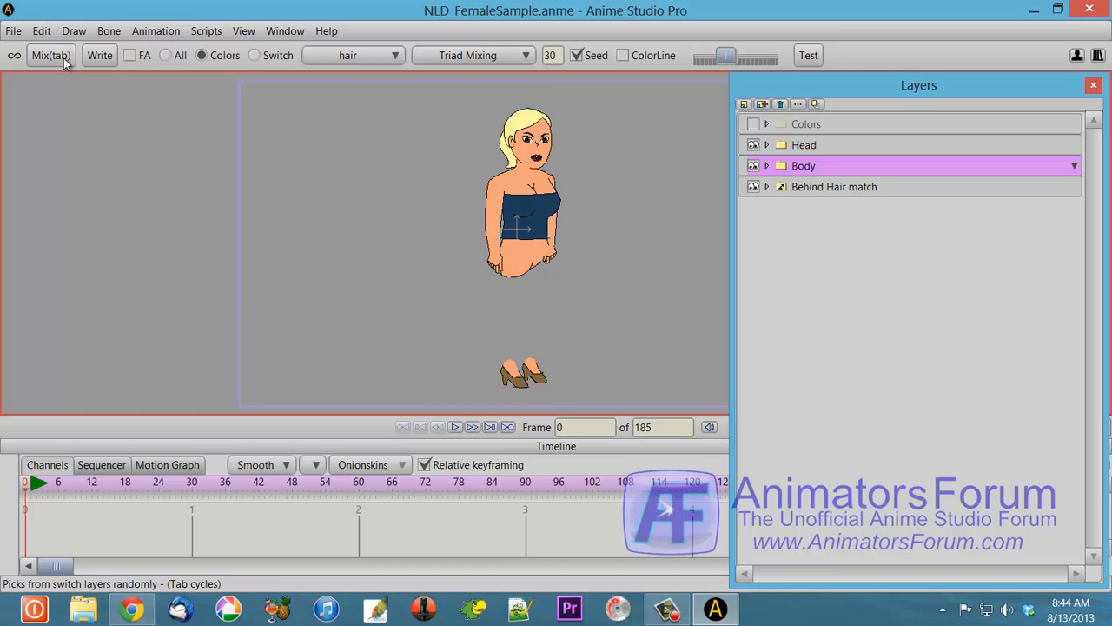
pyautogui.click(63, 59)
pyautogui.click(63, 58)
pyautogui.click(64, 59)
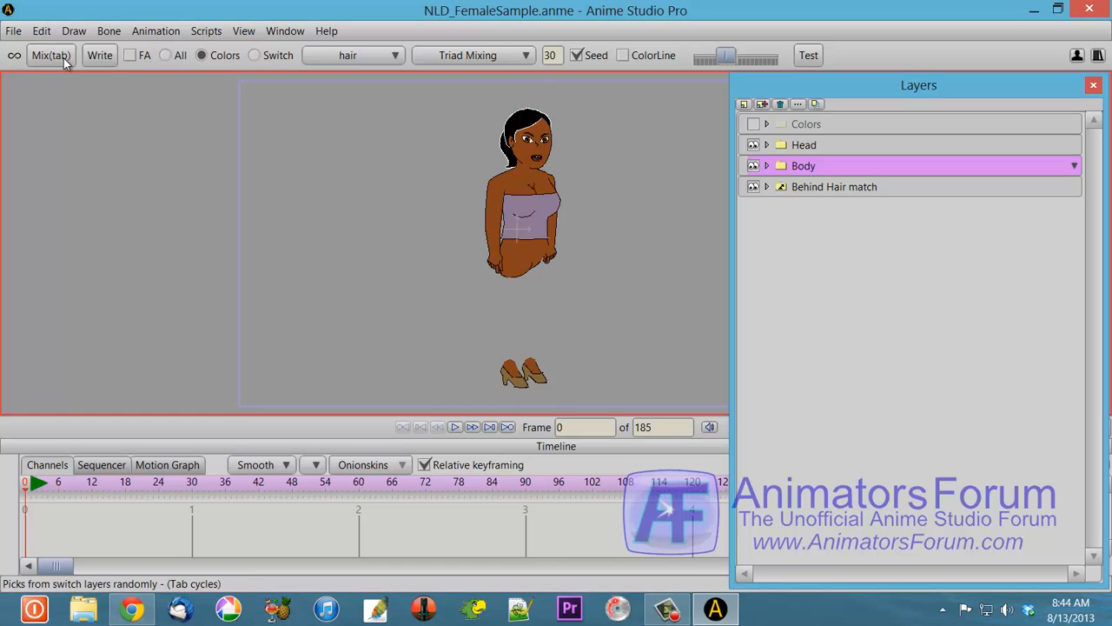
pyautogui.click(64, 59)
pyautogui.click(64, 58)
pyautogui.click(64, 59)
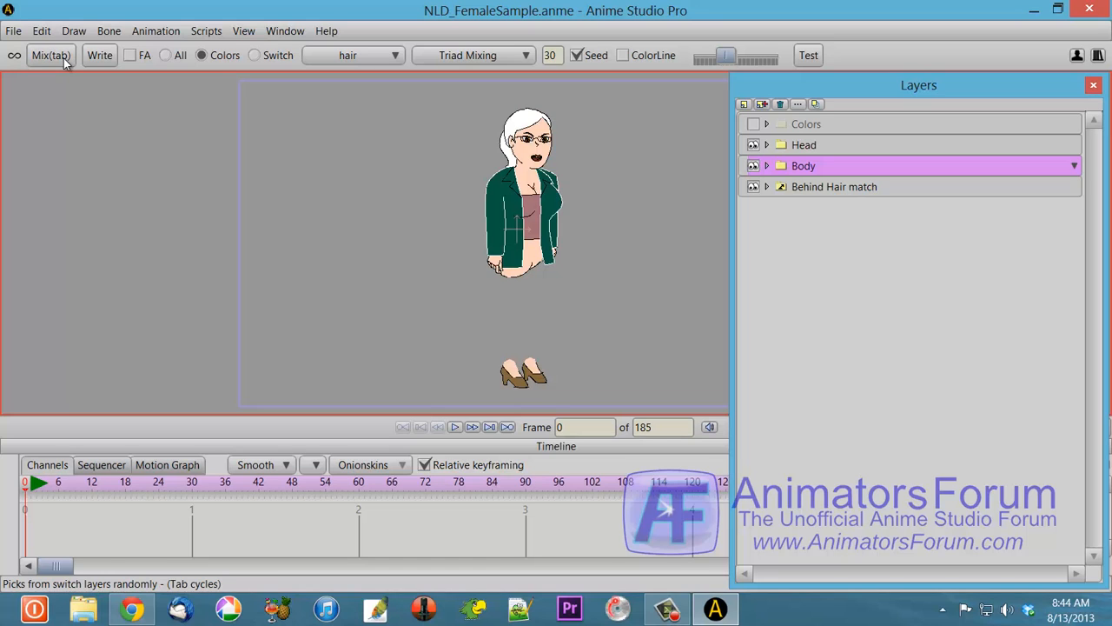
# Keep remixing the character's hair, skin and clothing colors many more times in Colors mode with the Triad Mixing scheme.
pyautogui.click(64, 58)
pyautogui.click(63, 58)
pyautogui.click(64, 58)
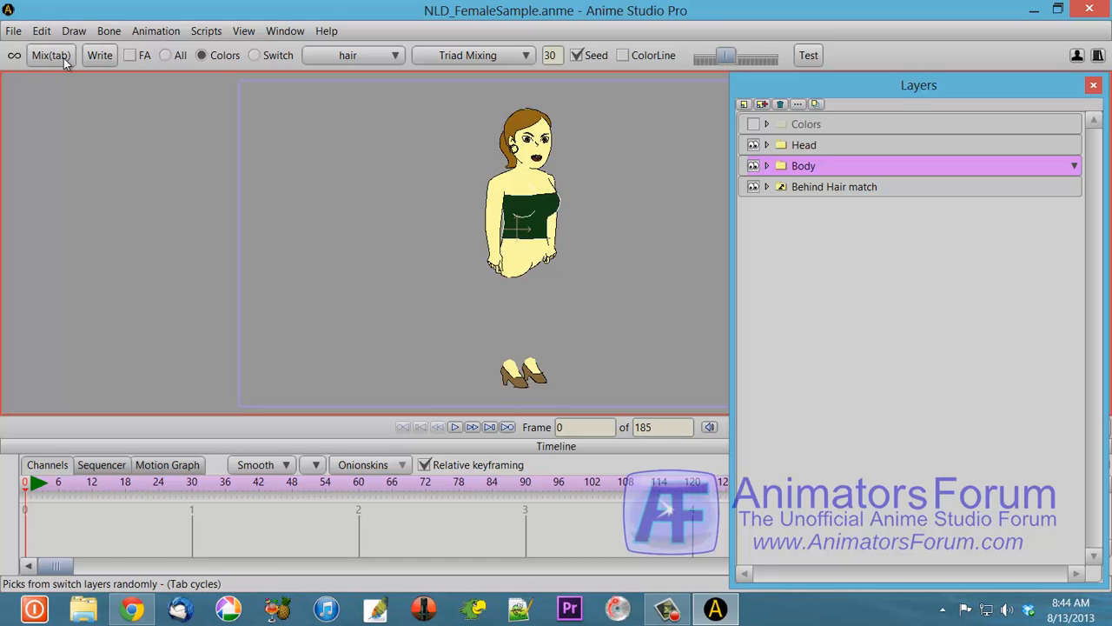
pyautogui.click(63, 58)
pyautogui.click(63, 58)
pyautogui.click(63, 59)
pyautogui.click(64, 59)
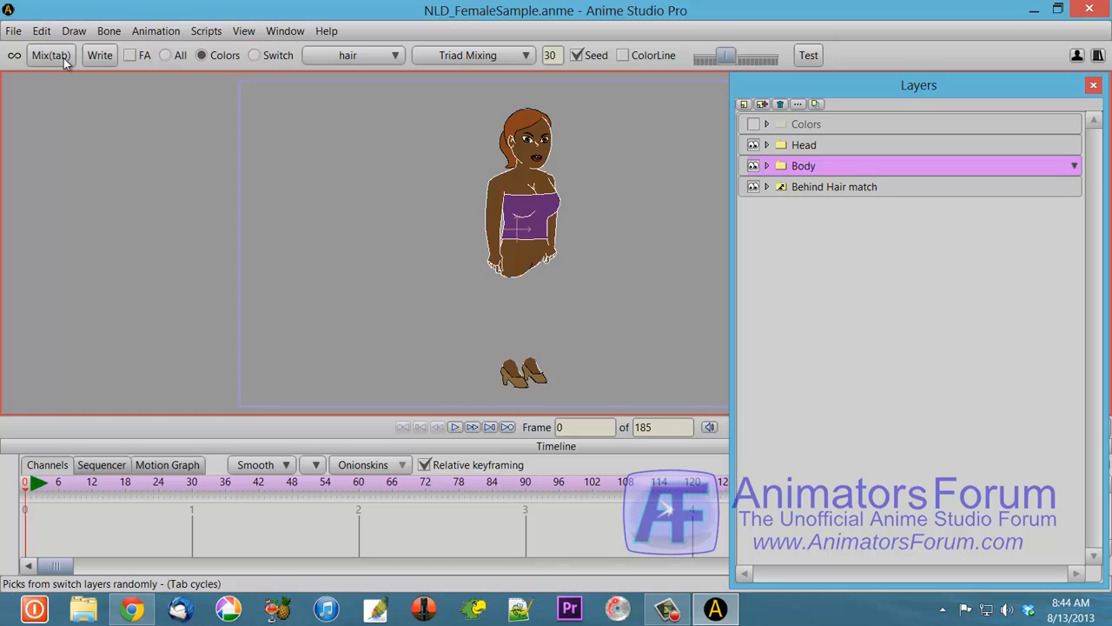
pyautogui.click(64, 58)
pyautogui.click(63, 58)
pyautogui.click(63, 59)
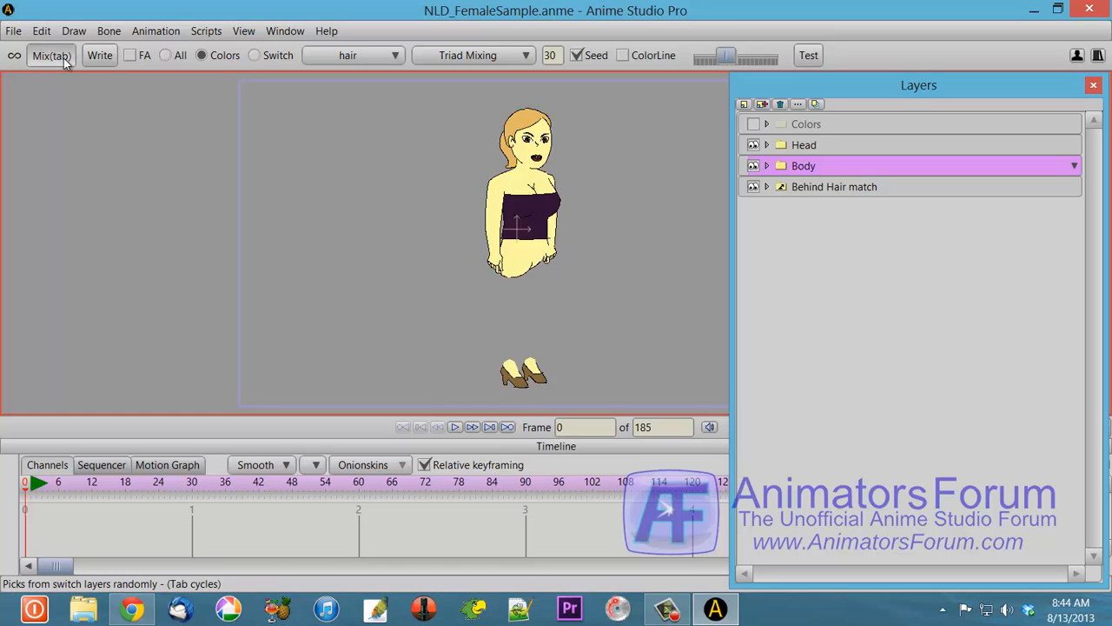
pyautogui.click(63, 58)
pyautogui.click(63, 59)
pyautogui.click(64, 58)
pyautogui.click(64, 58)
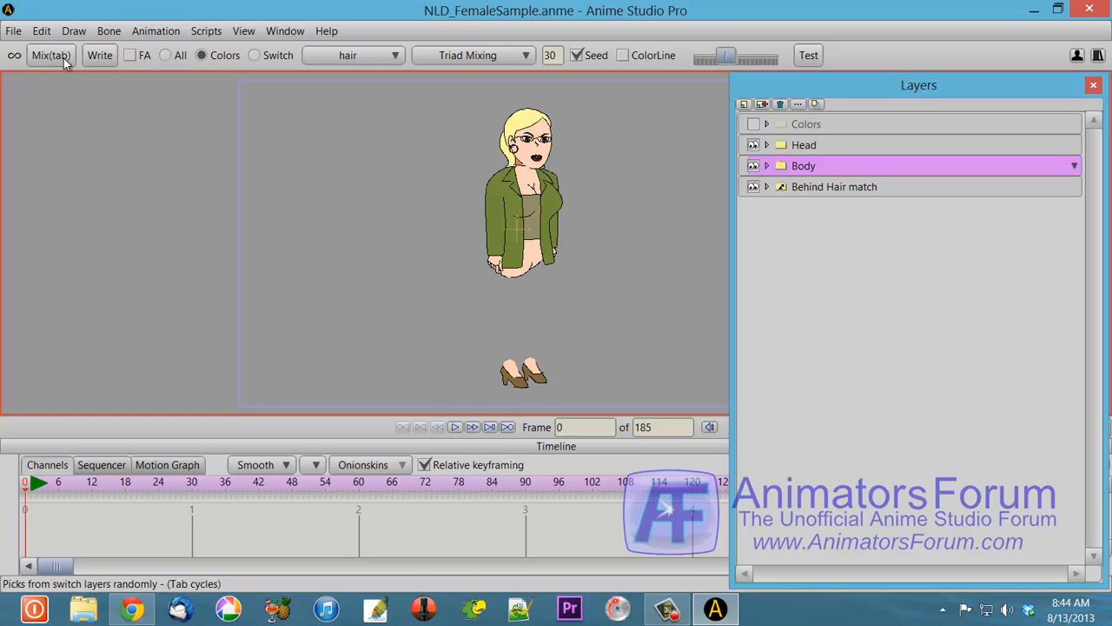
pyautogui.click(64, 59)
pyautogui.click(64, 58)
pyautogui.click(64, 58)
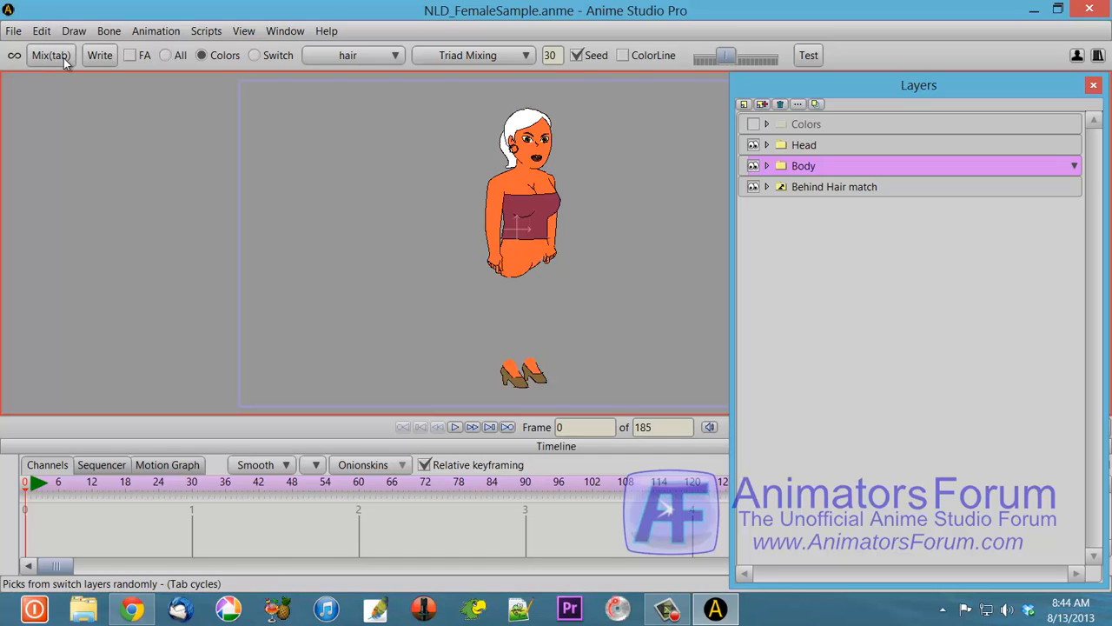
pyautogui.click(64, 58)
pyautogui.click(63, 59)
pyautogui.click(63, 58)
pyautogui.click(64, 58)
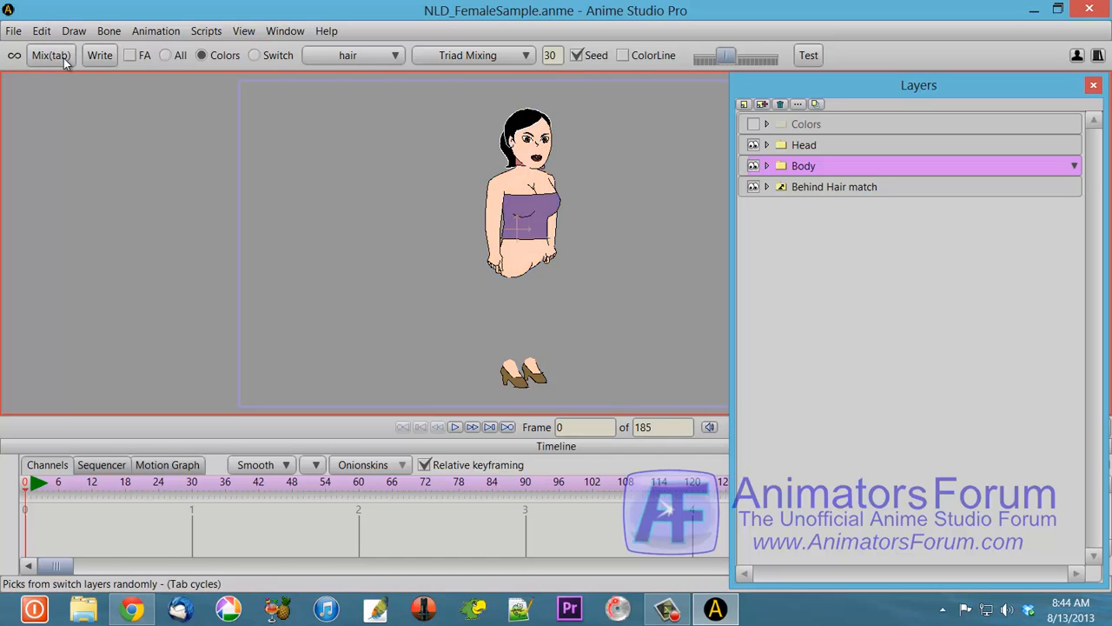
pyautogui.click(63, 58)
pyautogui.click(63, 59)
pyautogui.click(64, 58)
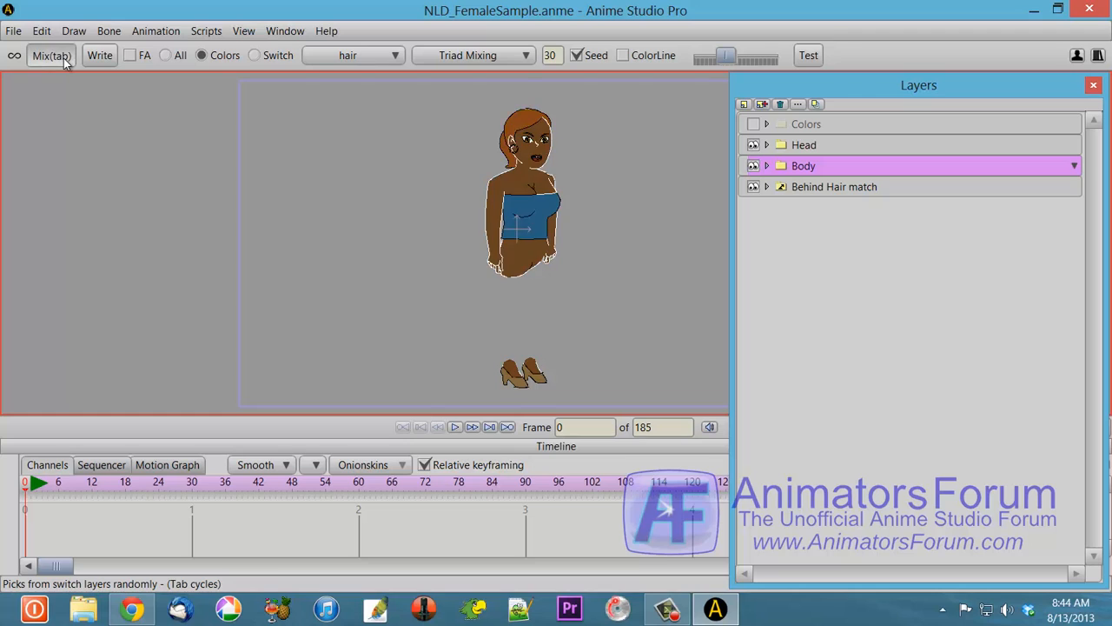
pyautogui.click(63, 59)
pyautogui.click(63, 58)
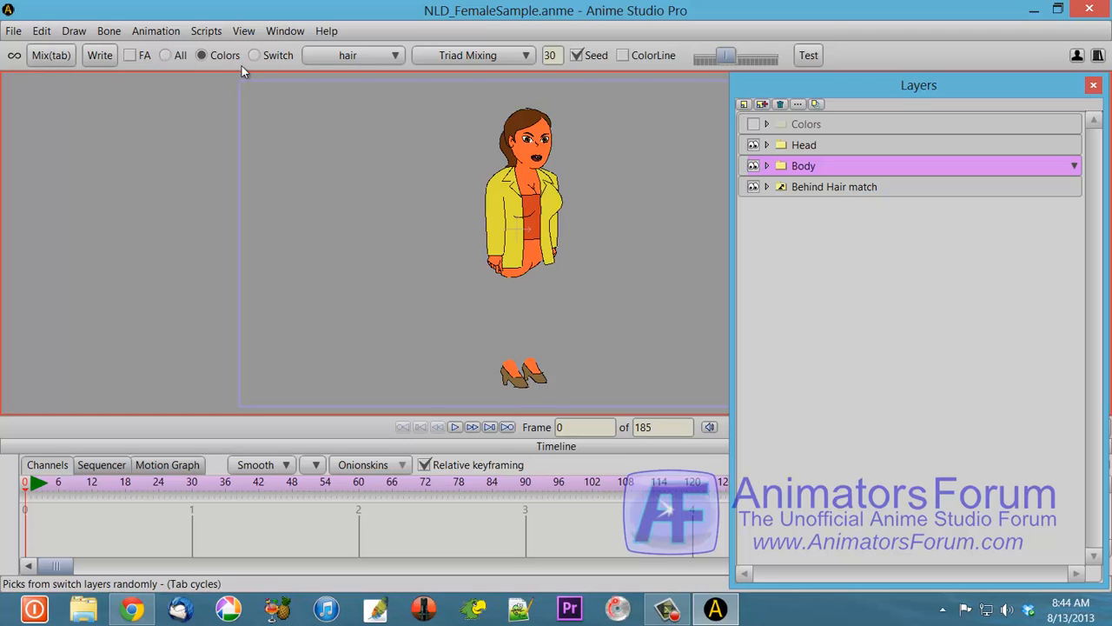
# Set the mixing mode back to All and mix the whole character twice.
pyautogui.click(167, 56)
pyautogui.click(46, 54)
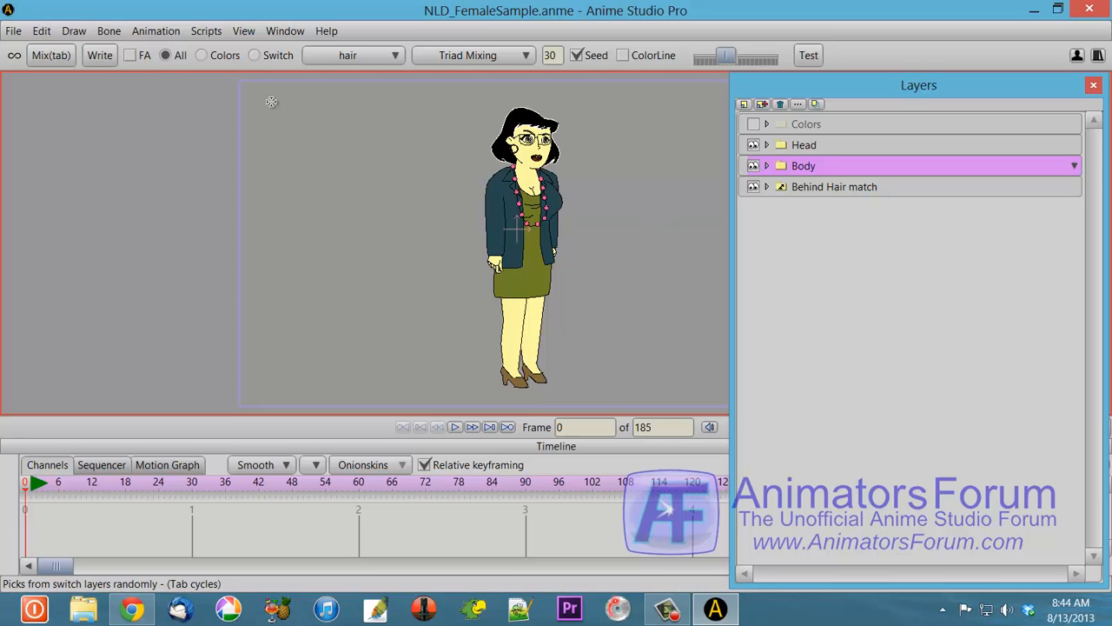
pyautogui.click(54, 59)
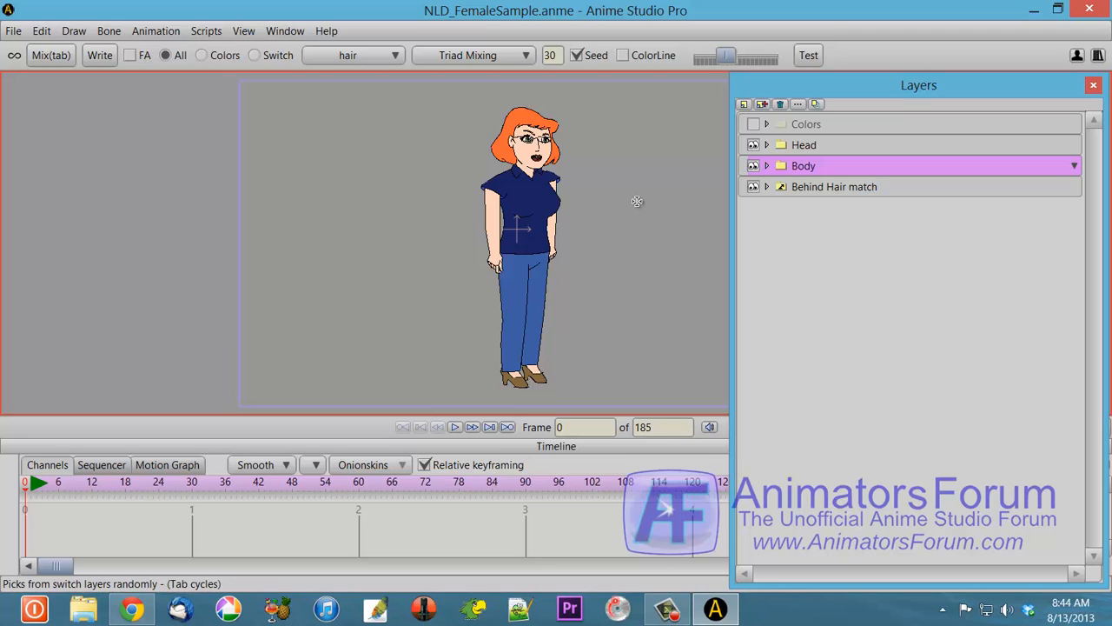
# Examine the tagged layer names inside the Body and Head groups, leaving both groups collapsed.
pyautogui.click(766, 166)
pyautogui.click(767, 166)
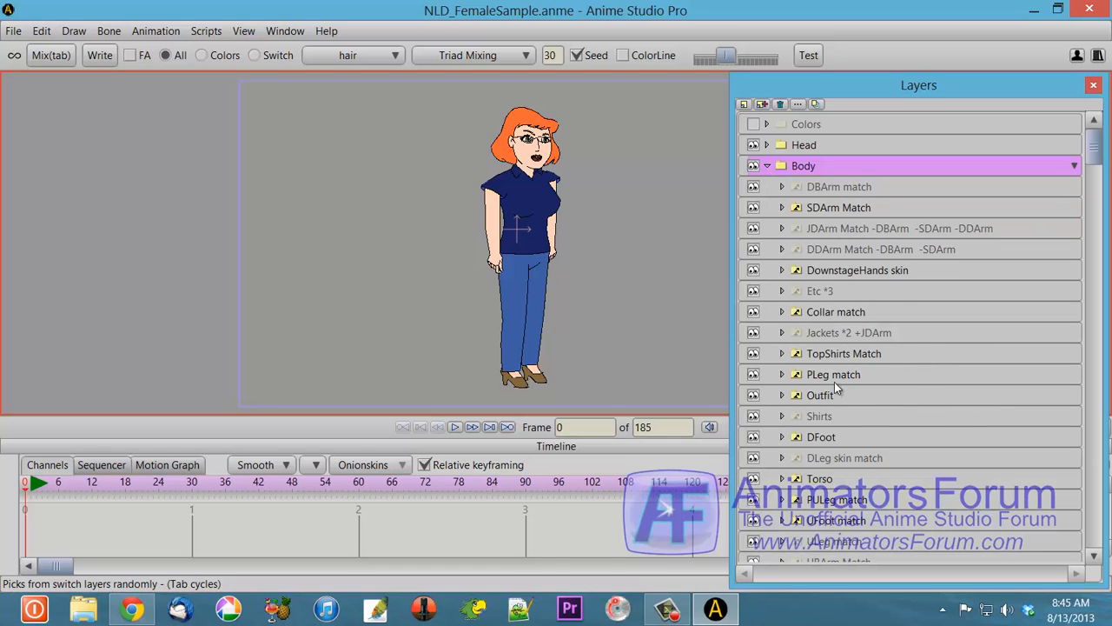
pyautogui.click(767, 166)
pyautogui.click(767, 146)
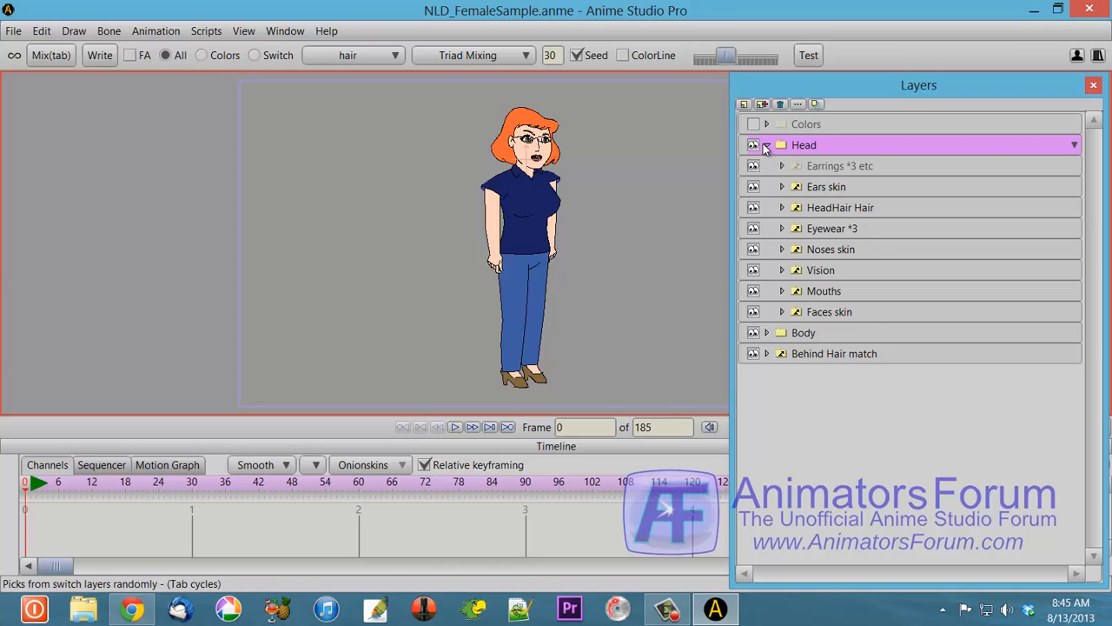
pyautogui.click(766, 146)
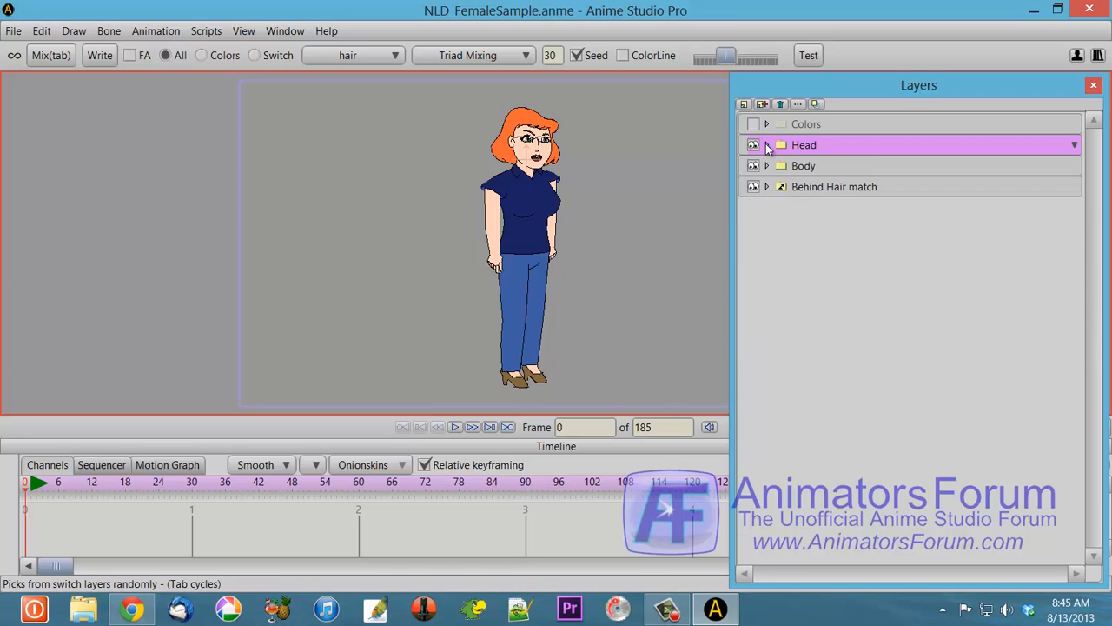